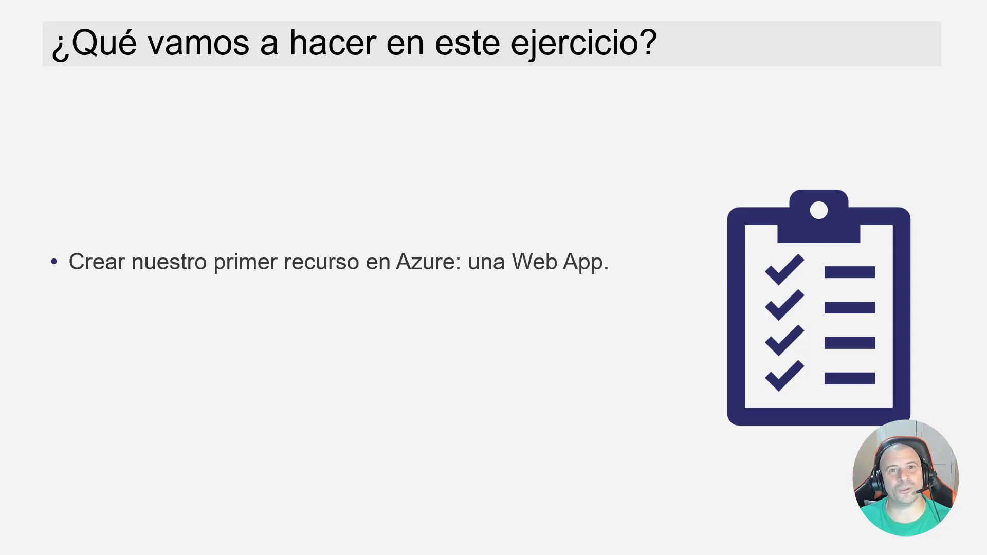
key("Right")
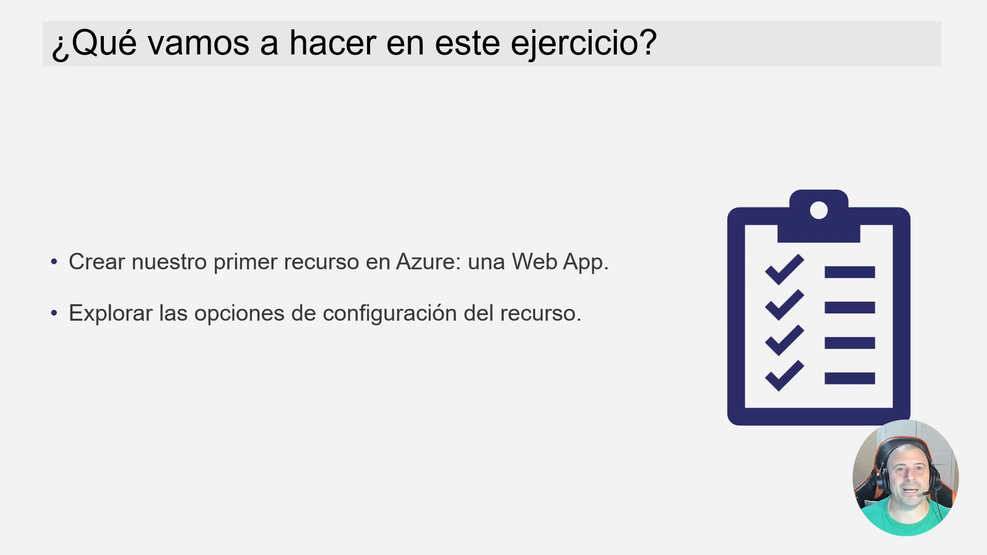
key("Right")
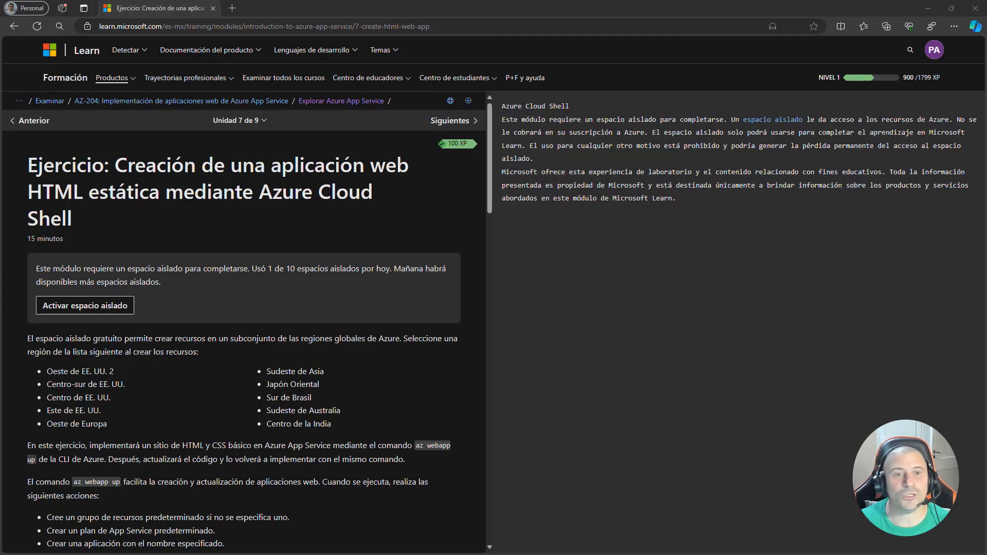
- Activate the sandbox for the static HTML web app exercise
scroll(351, 386, "down", 10)
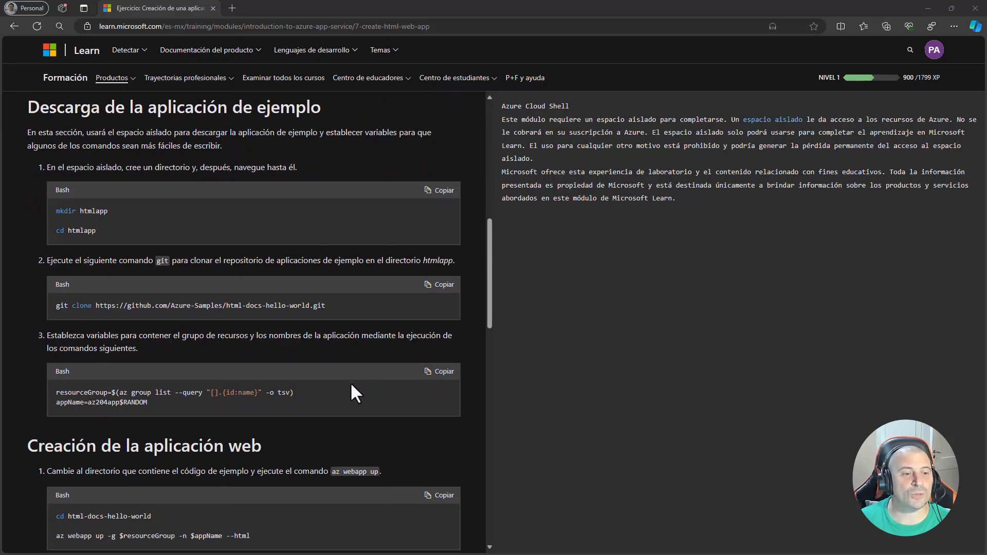
scroll(352, 385, "down", 8)
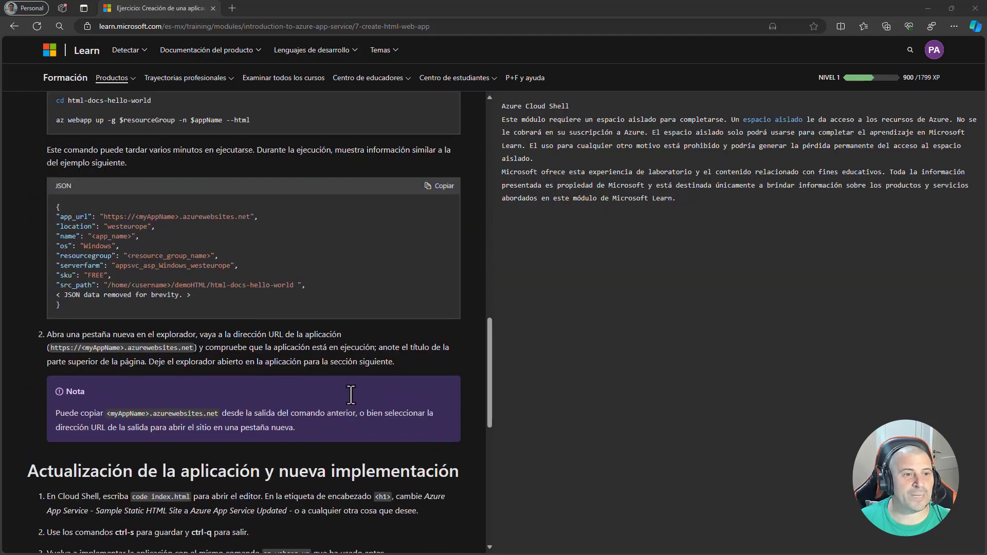
scroll(351, 395, "up", 18)
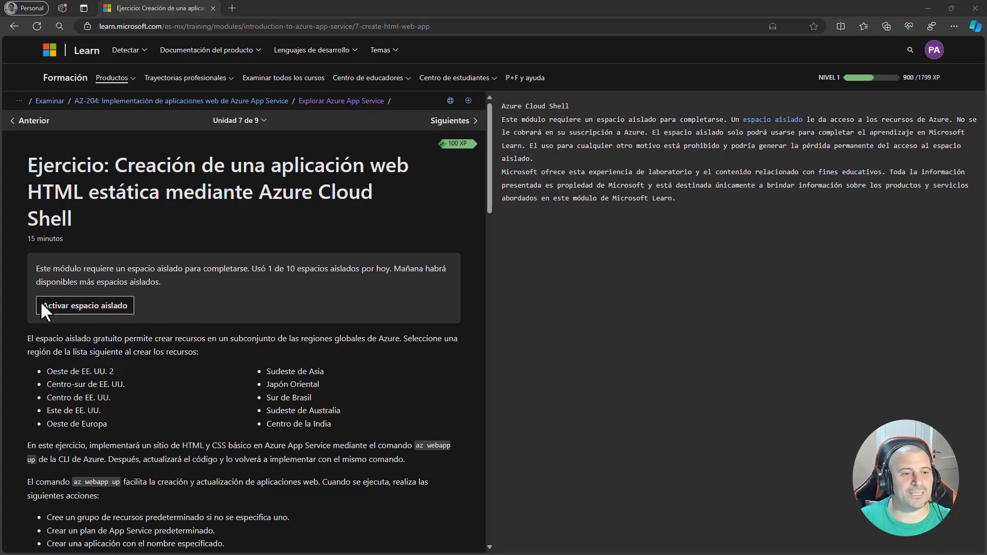
left_click(98, 308)
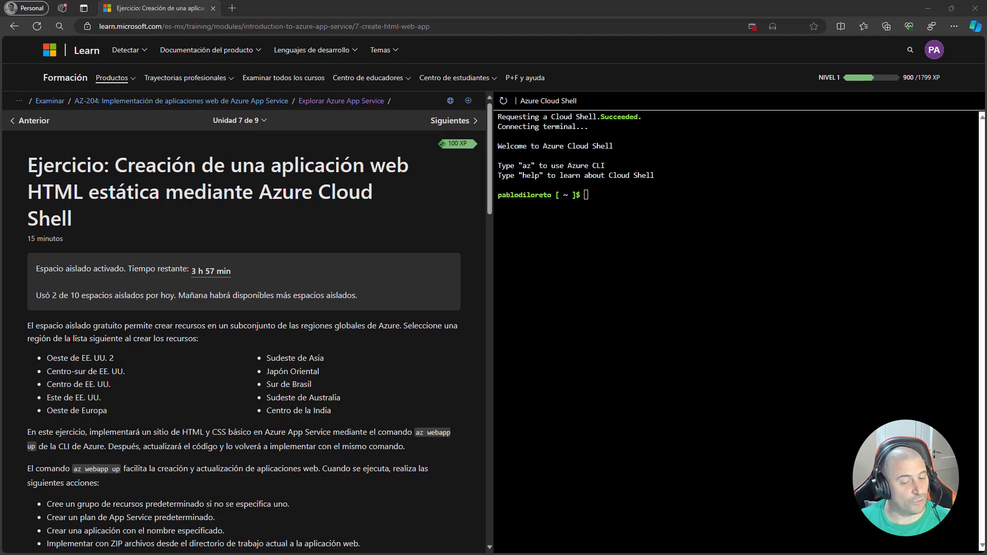
- Open the Azure portal for the Learn sandbox in a new browser tab at portal.azure.com/learn.docs.microsoft.com
left_click(233, 8)
type("portal.azure")
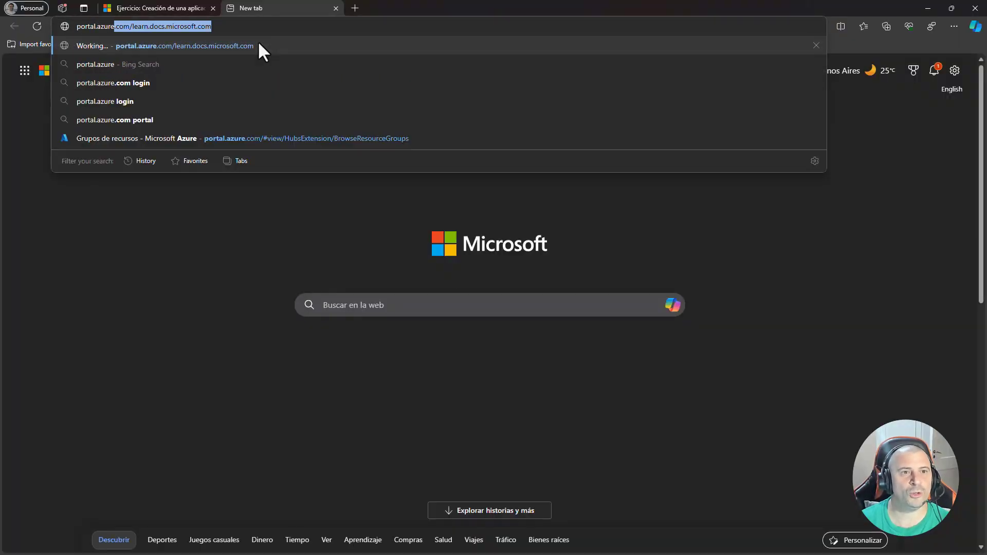
key("End")
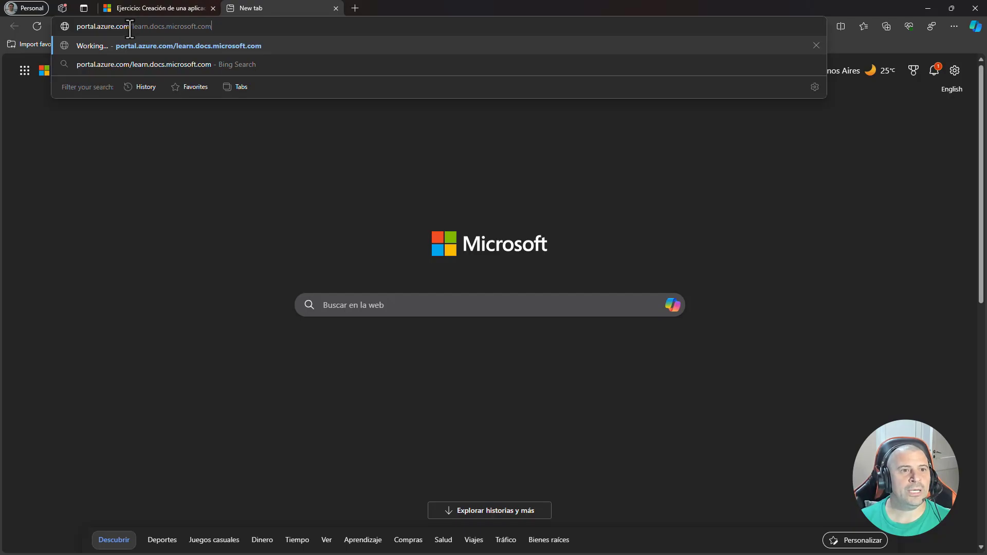
left_click_drag(131, 26, 216, 26)
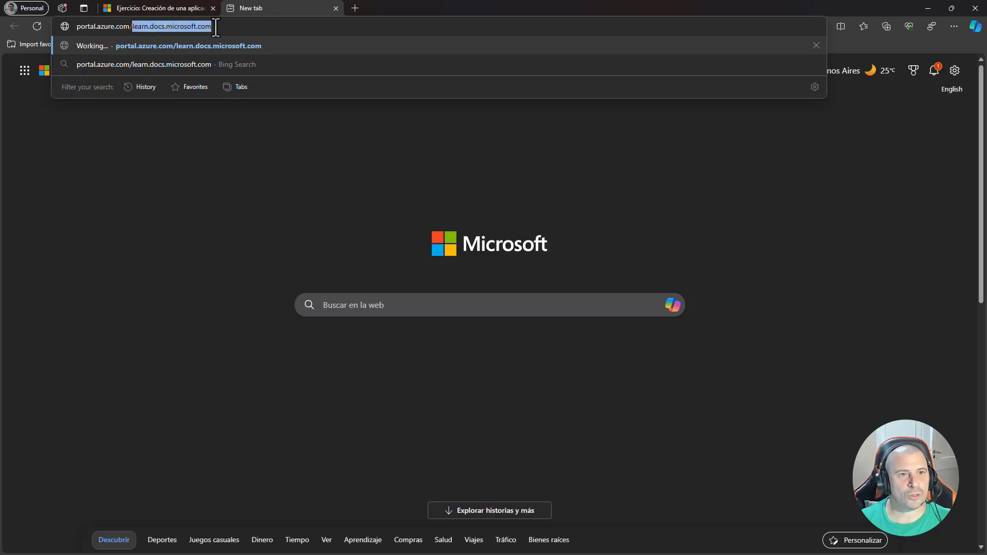
left_click(228, 26)
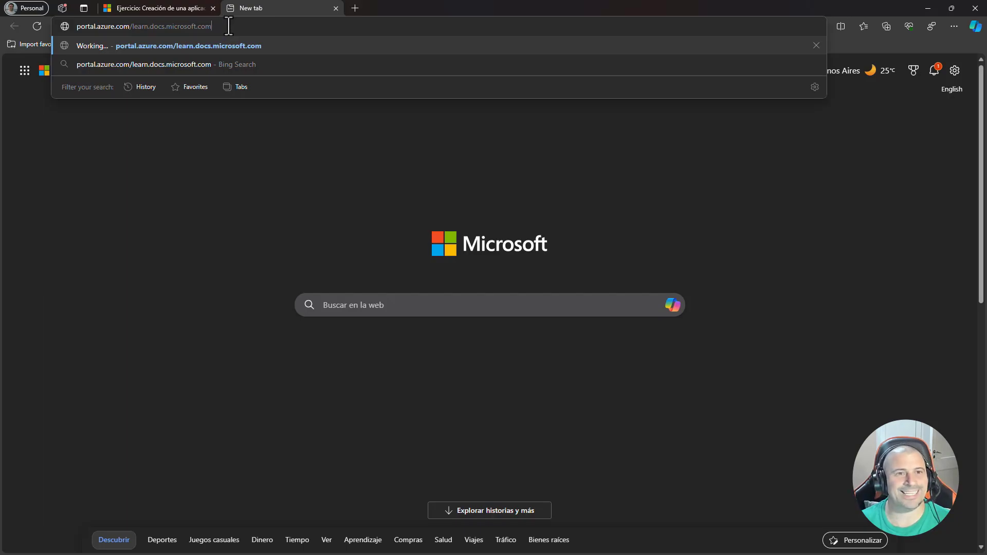
key("Return")
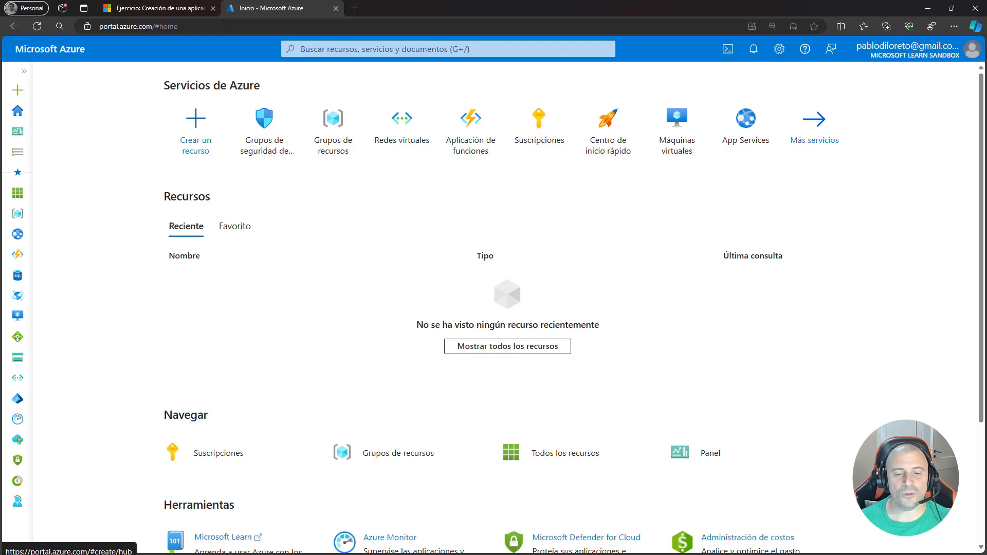
- Open the Learn sandbox resource group and collapse the list of resource groups
left_click(340, 148)
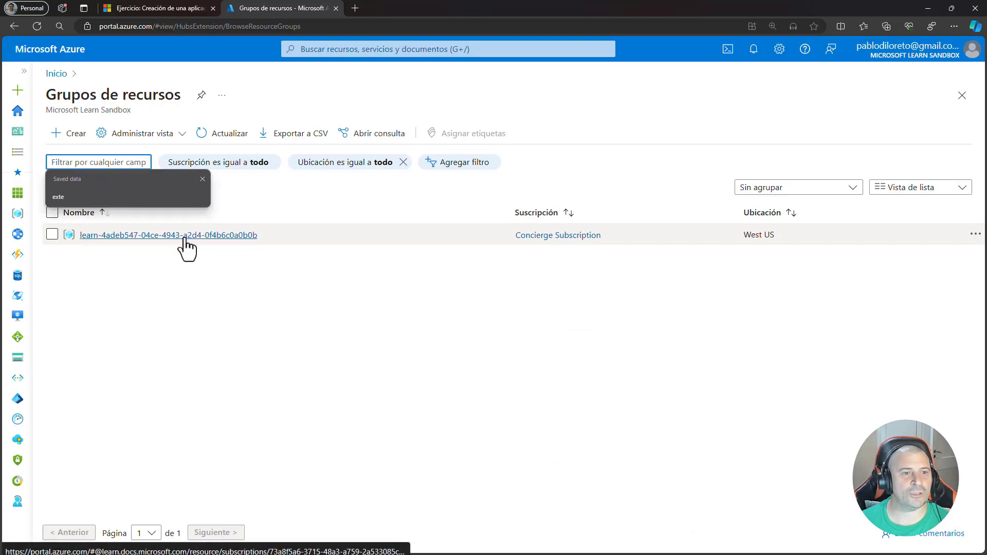
left_click(184, 238)
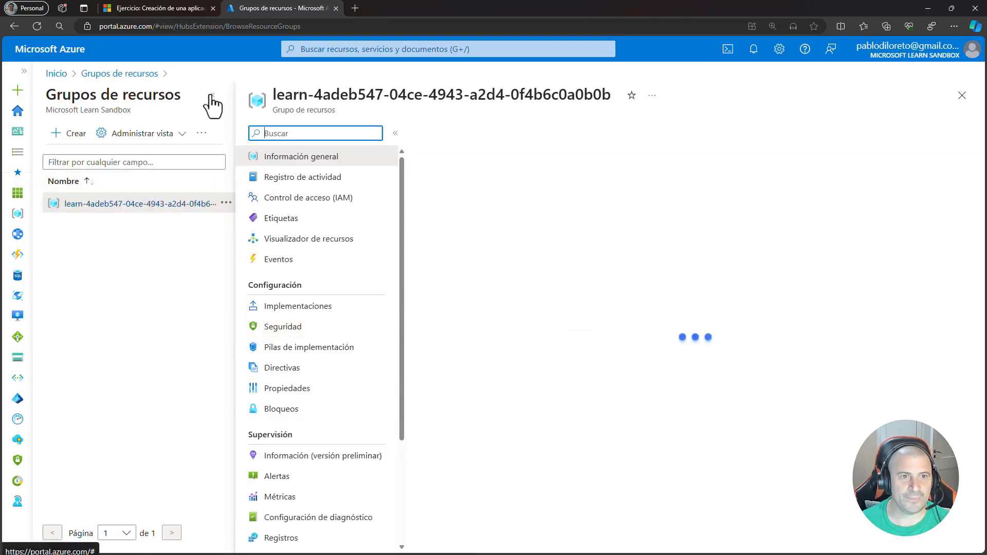
left_click(212, 98)
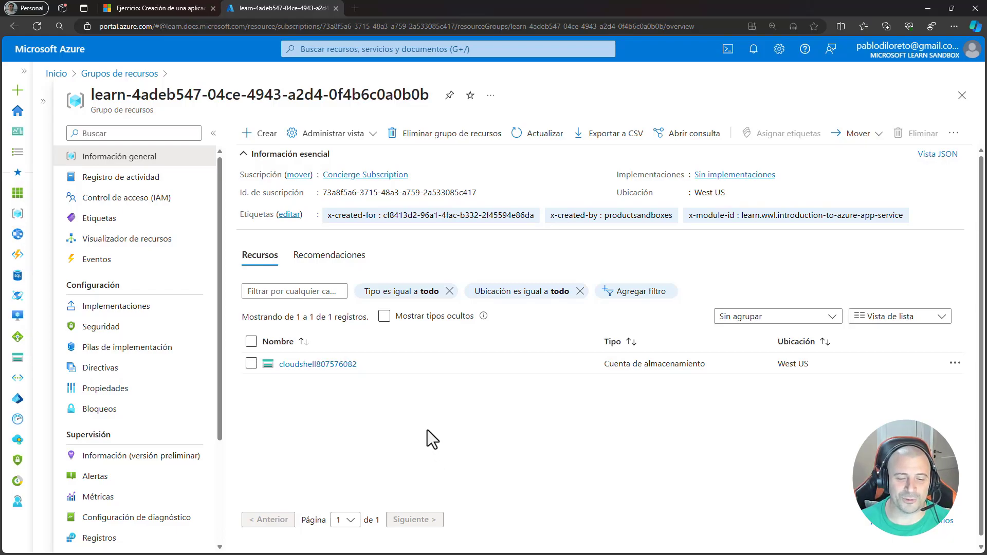
- Search the Marketplace for "Aplicación web" from the resource group and start creating an Aplicación web with the Web App plan
left_click(259, 134)
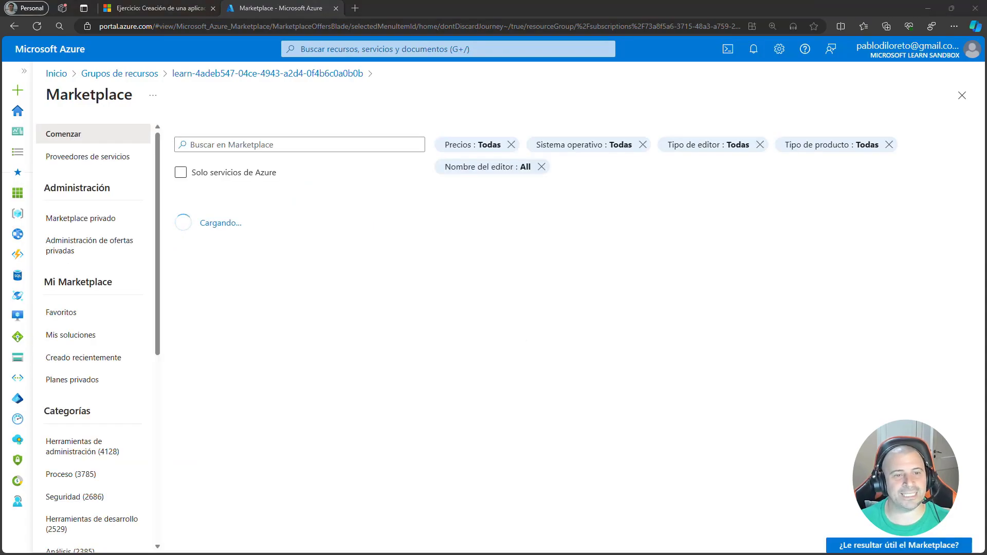
left_click(257, 145)
type("Aplicación web")
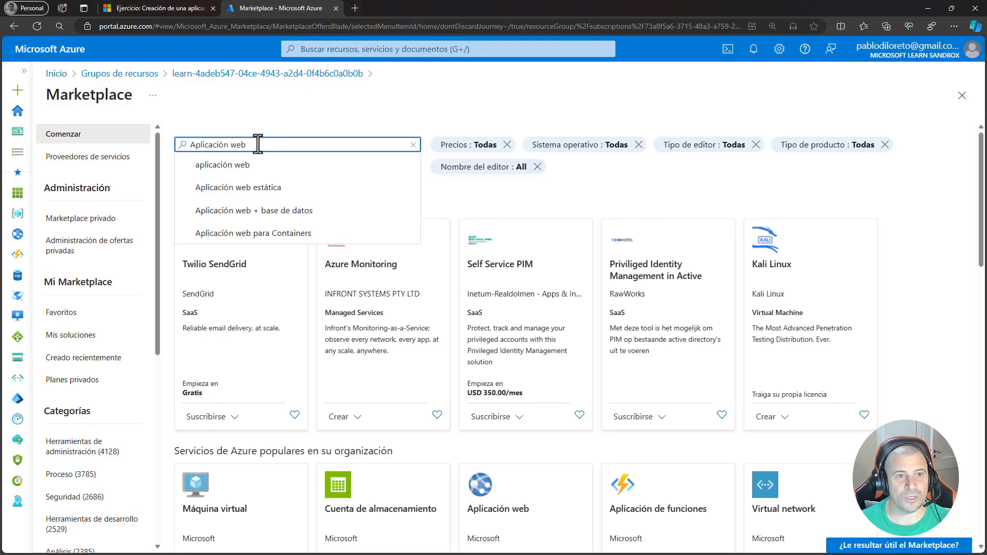
key("Return")
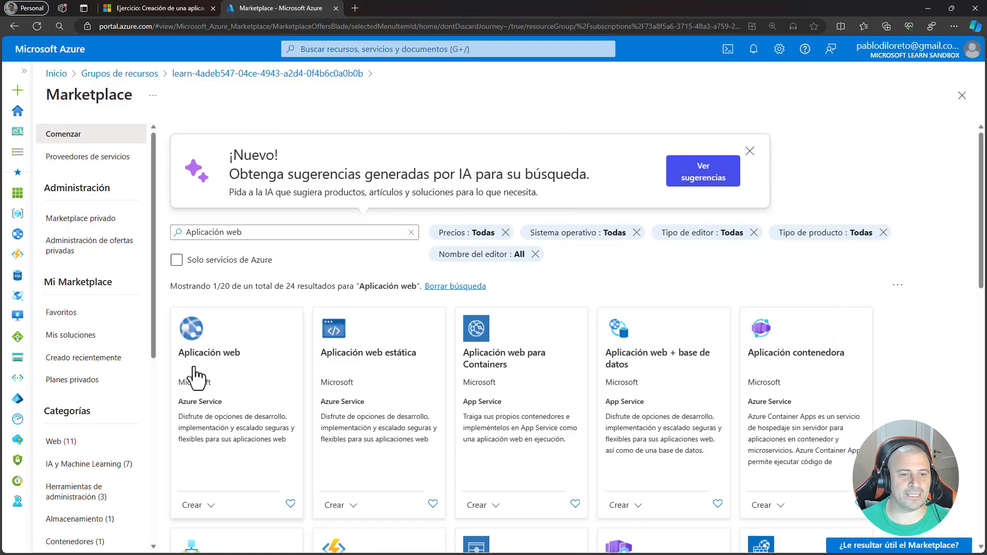
left_click(238, 390)
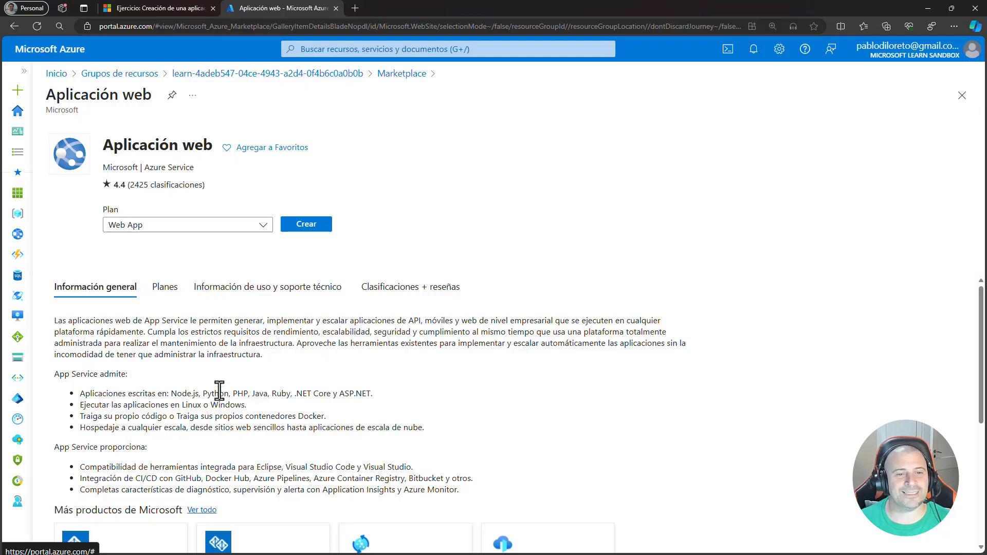
left_click(307, 225)
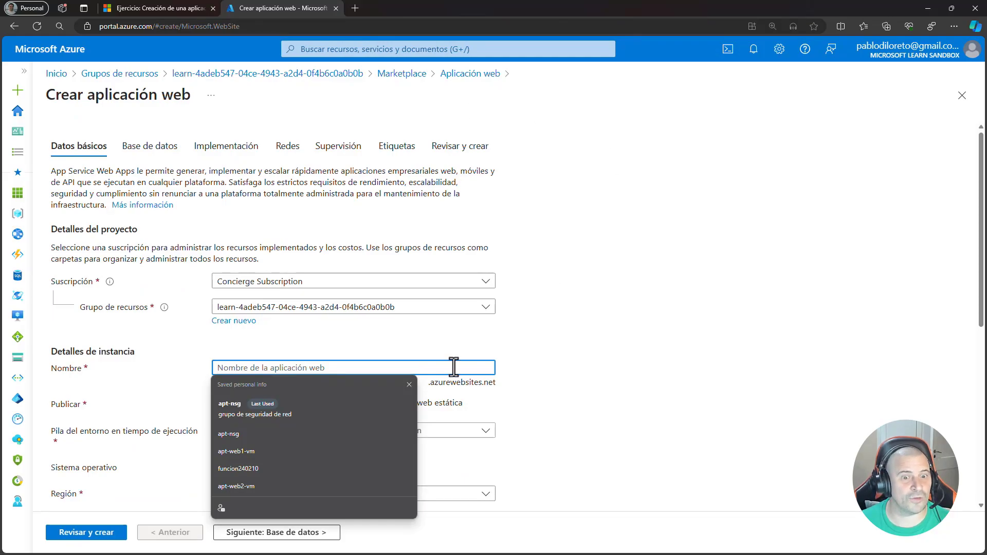
- Examine the basic web app settings, from project and instance details through region, pricing plans and zone redundancy
left_click(434, 344)
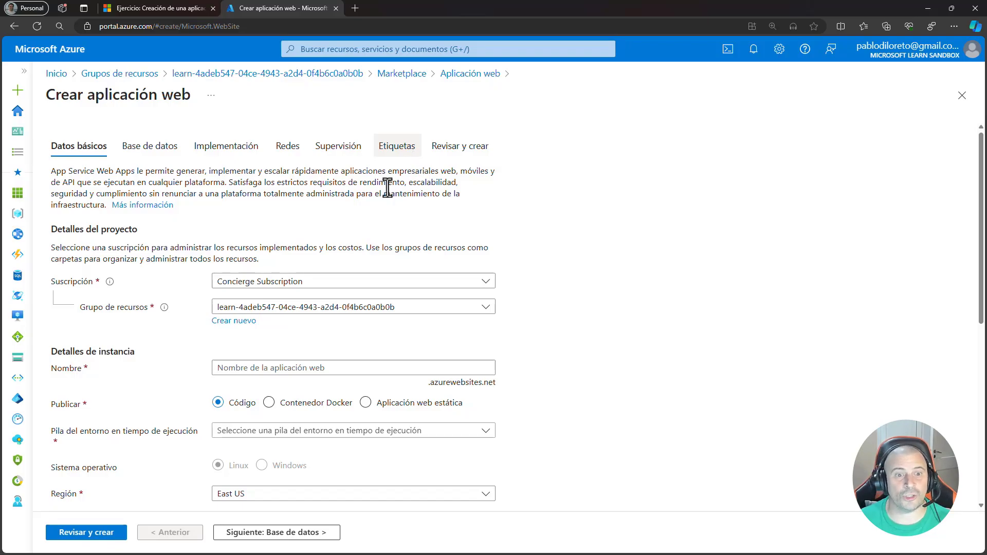
scroll(335, 292, "down", 6)
scroll(334, 301, "down", 1)
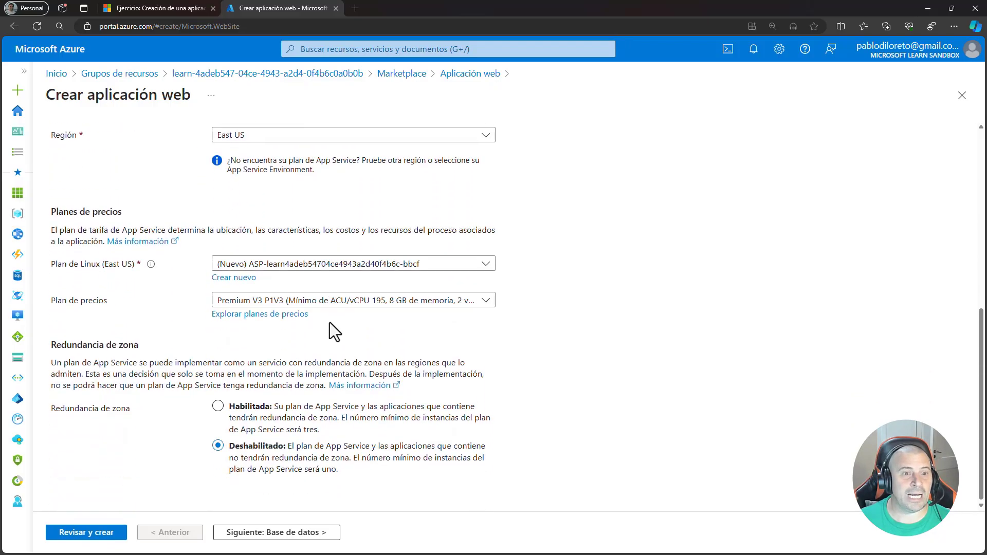
scroll(321, 482, "up", 5)
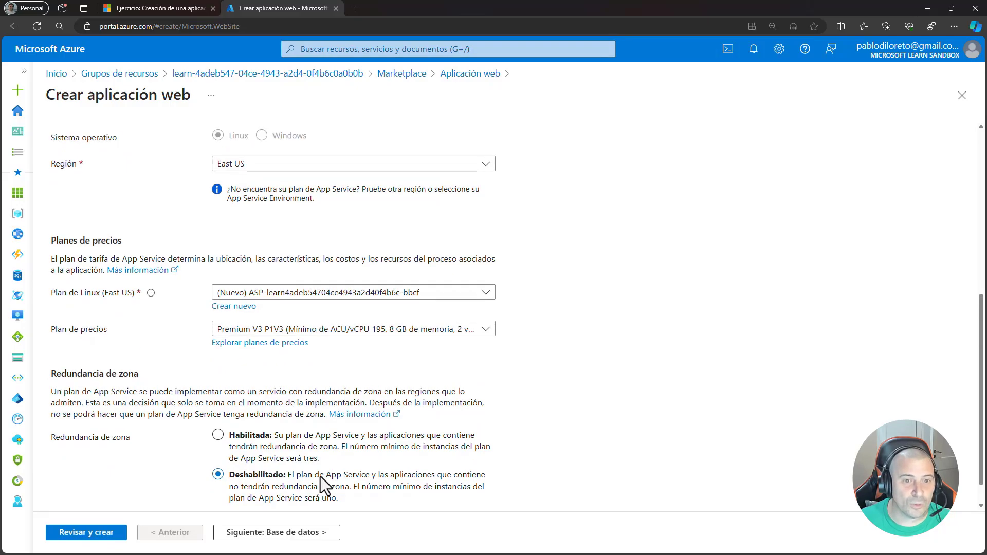
scroll(320, 477, "up", 3)
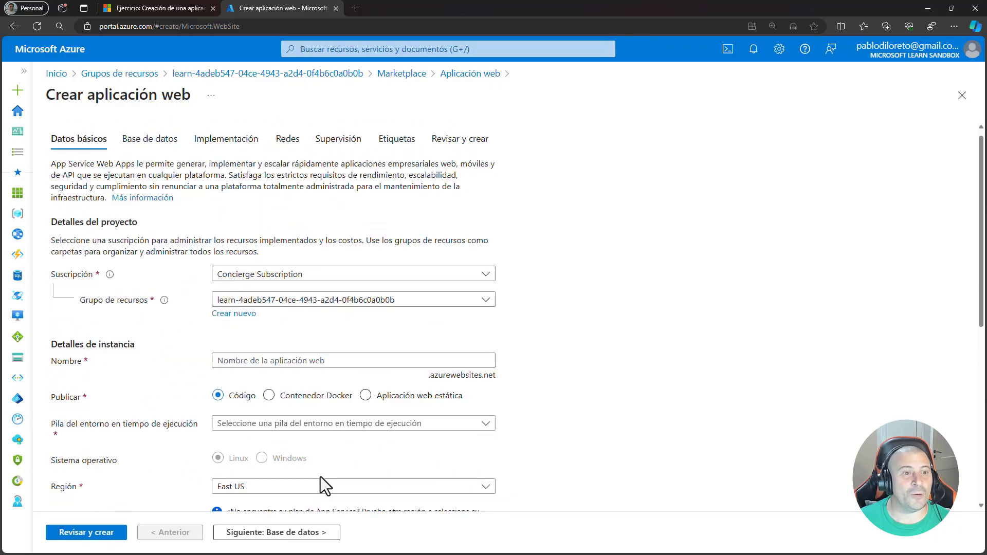
scroll(320, 477, "down", 8)
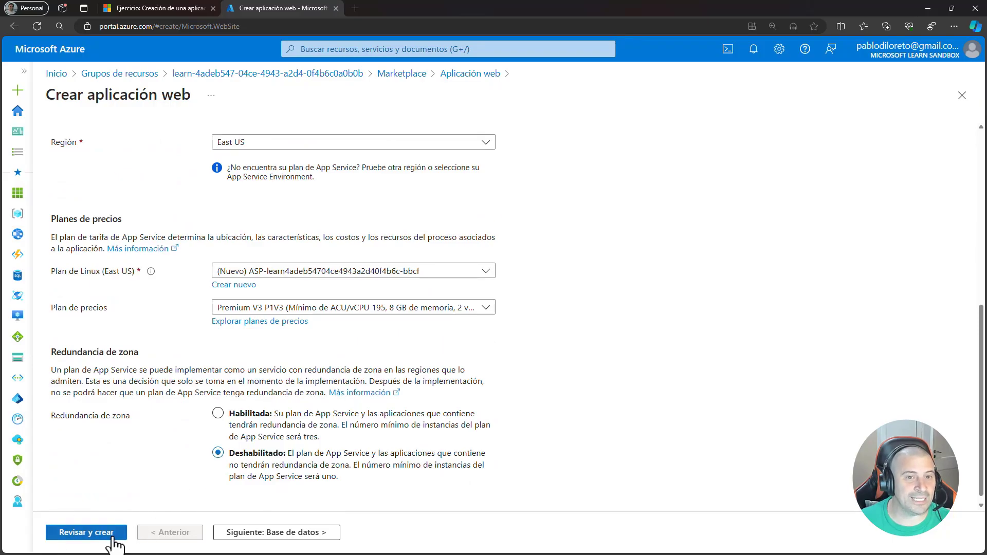
scroll(140, 357, "up", 8)
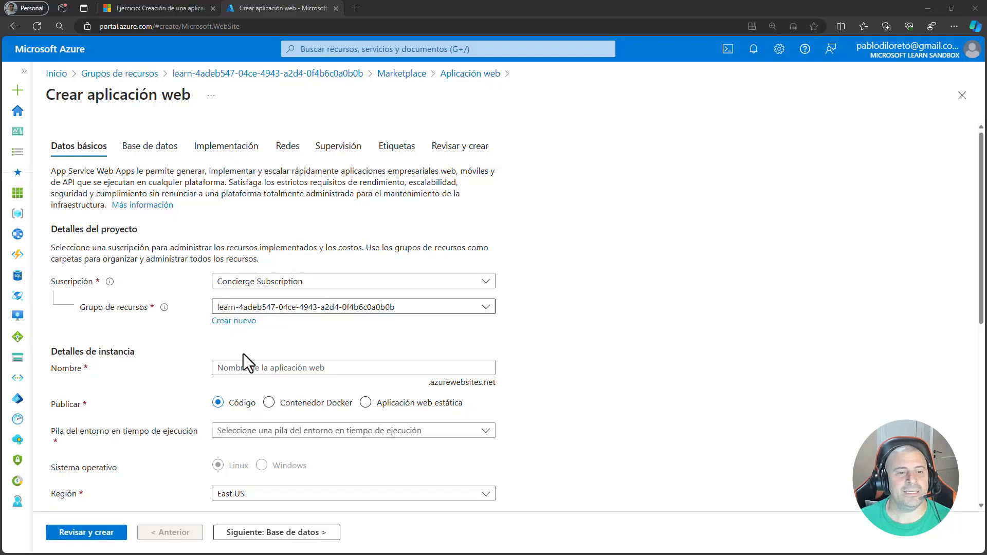
- Name the web app mi-sitio-conosurtech
left_click(242, 368)
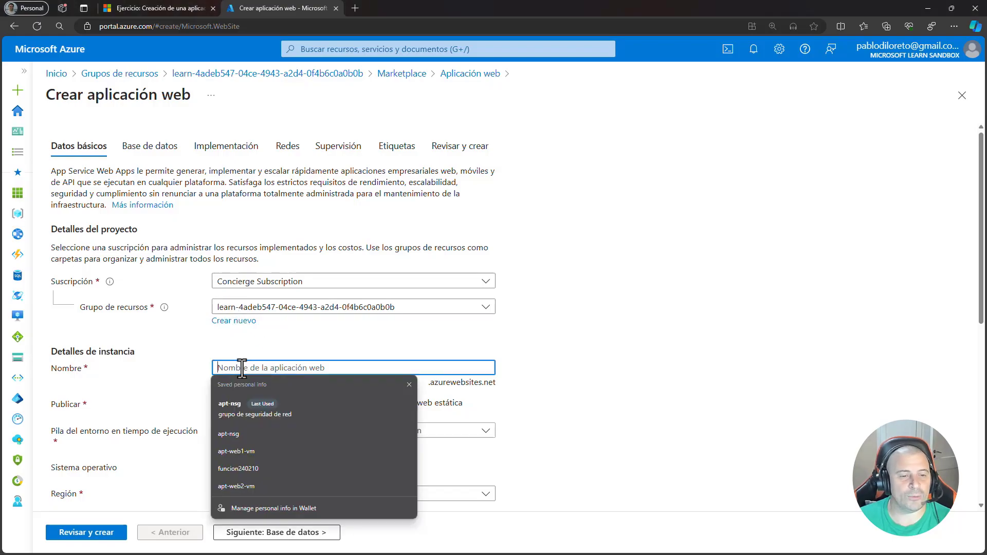
type("mi-sitio-")
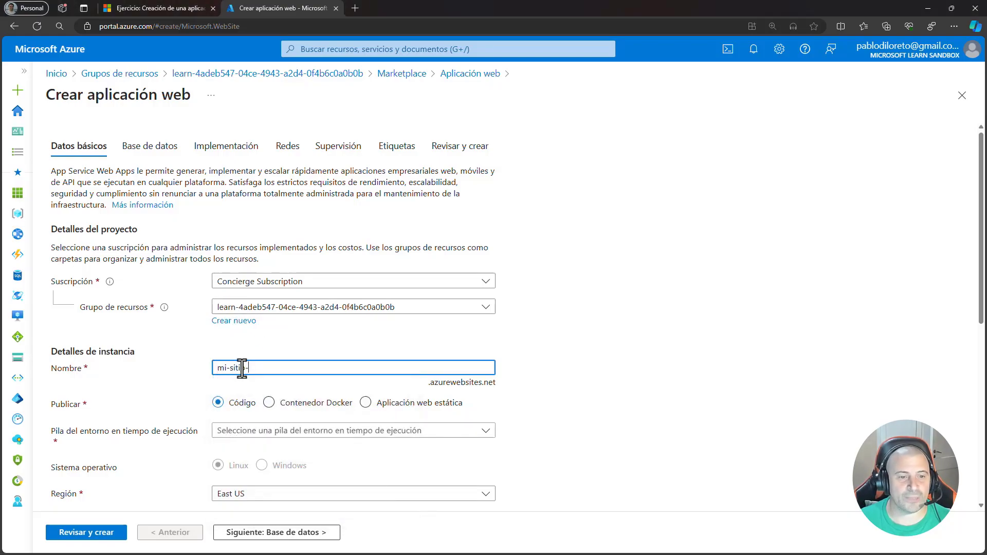
type("c")
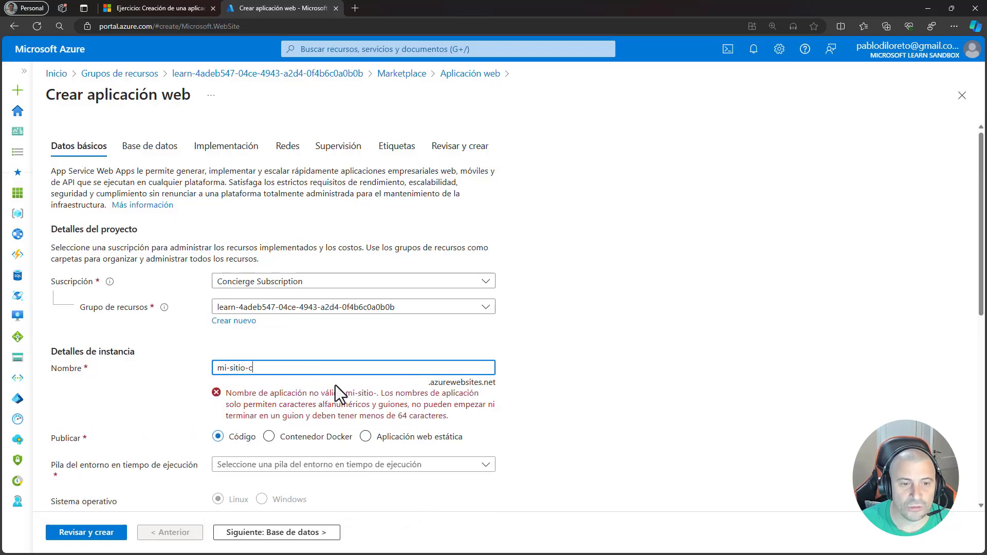
type("onosurtcch")
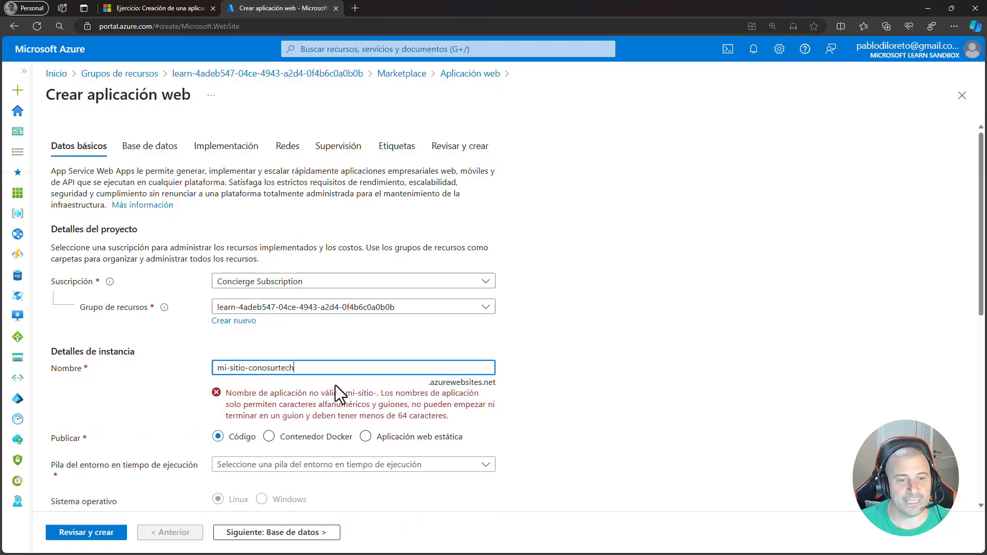
left_click(337, 339)
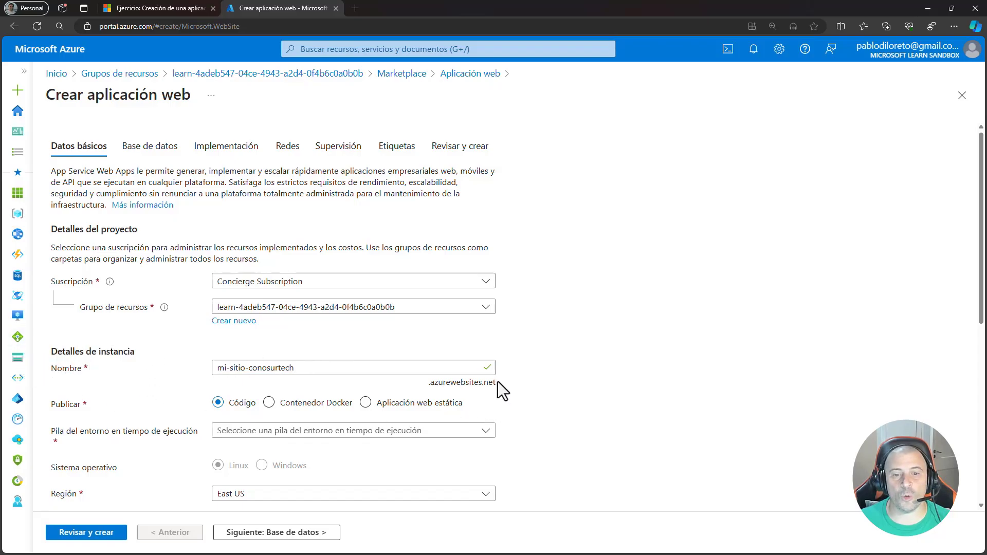
left_click_drag(497, 382, 434, 381)
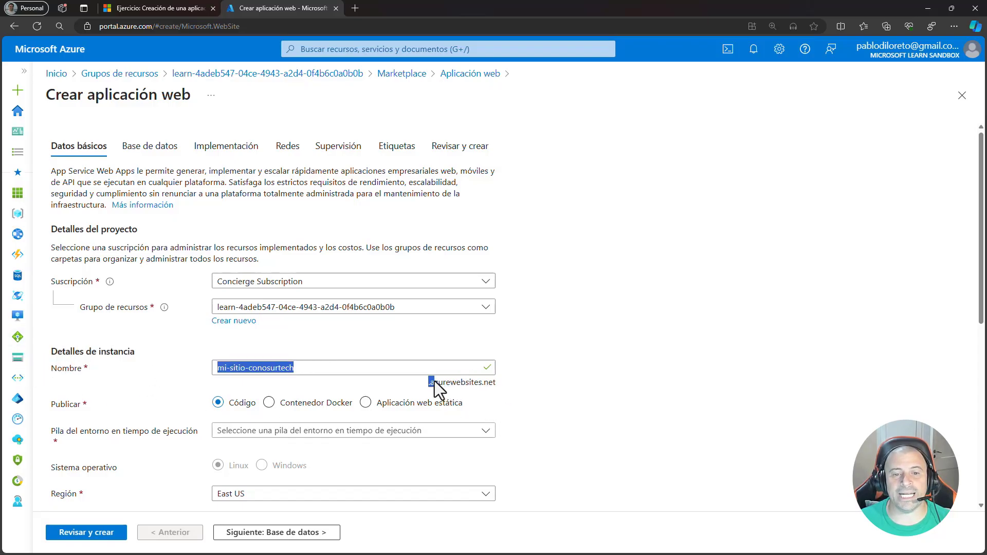
left_click(516, 384)
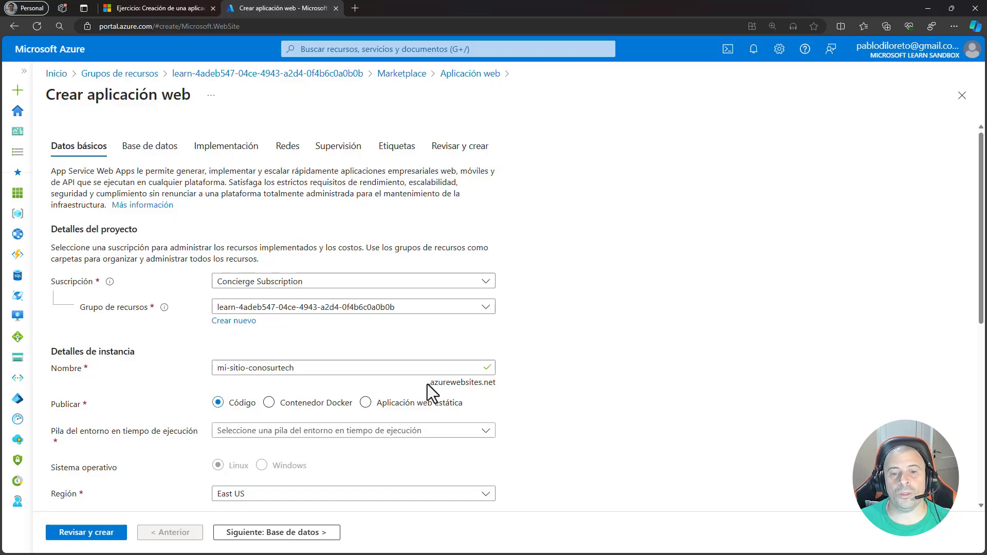
left_click_drag(427, 384, 440, 383)
left_click(499, 387)
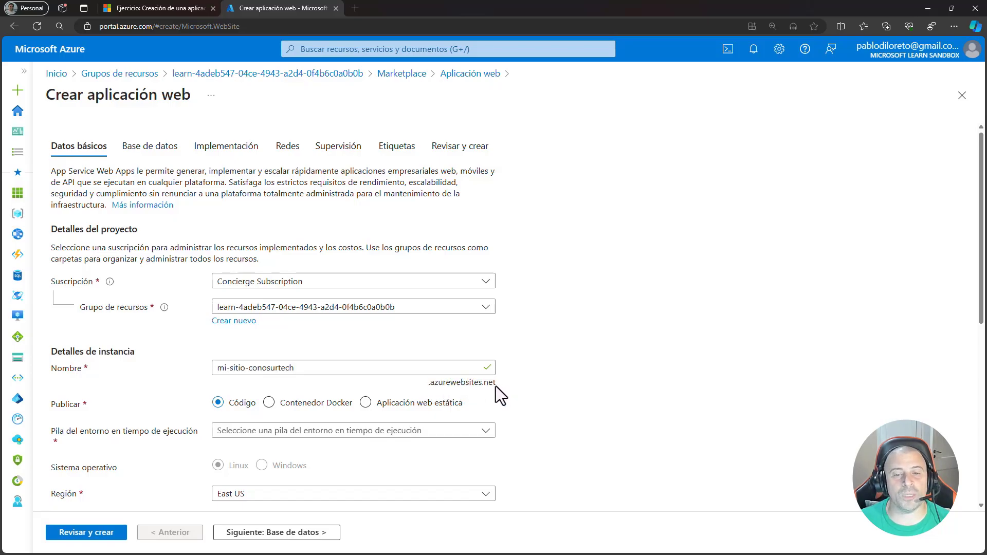
triple_click(495, 386)
left_click(497, 386)
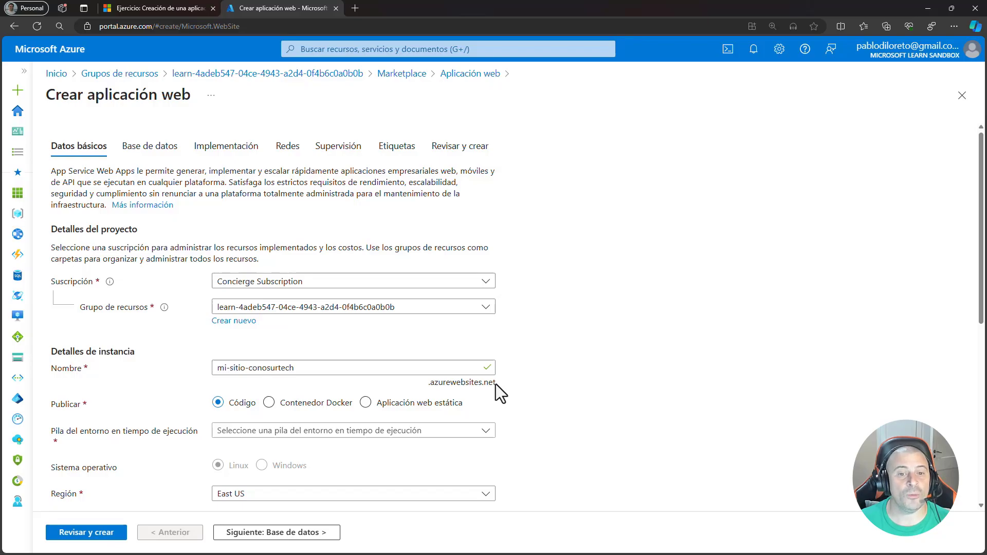
- Try to replace the web app's name with microsoft
left_click_drag(337, 369, 182, 356)
key("ctrl+c")
key("BackSpace")
type("microsoft")
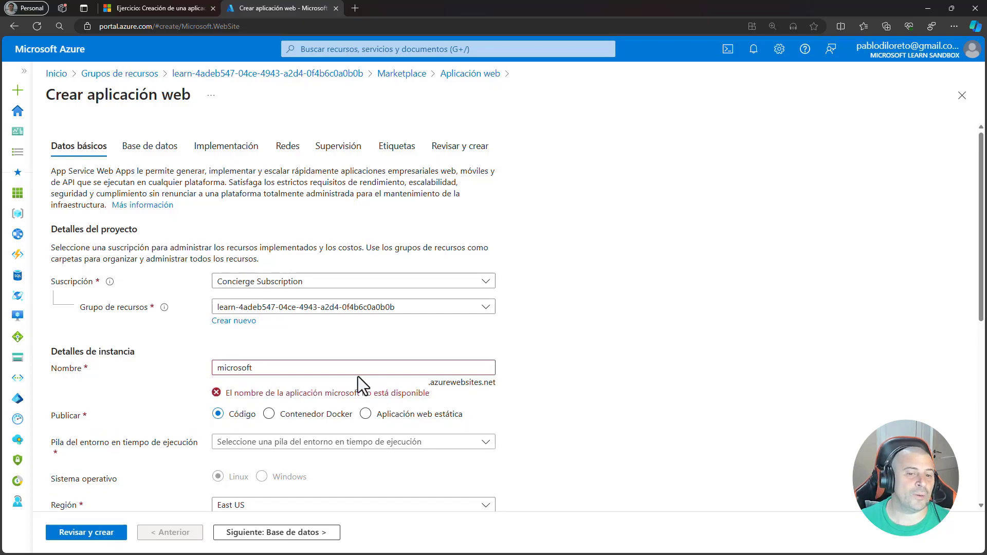
- Set the web app's name back to mi-sitio-conosurtech and check the resource group and subscription choices
left_click_drag(288, 363, 185, 364)
key("ctrl+v")
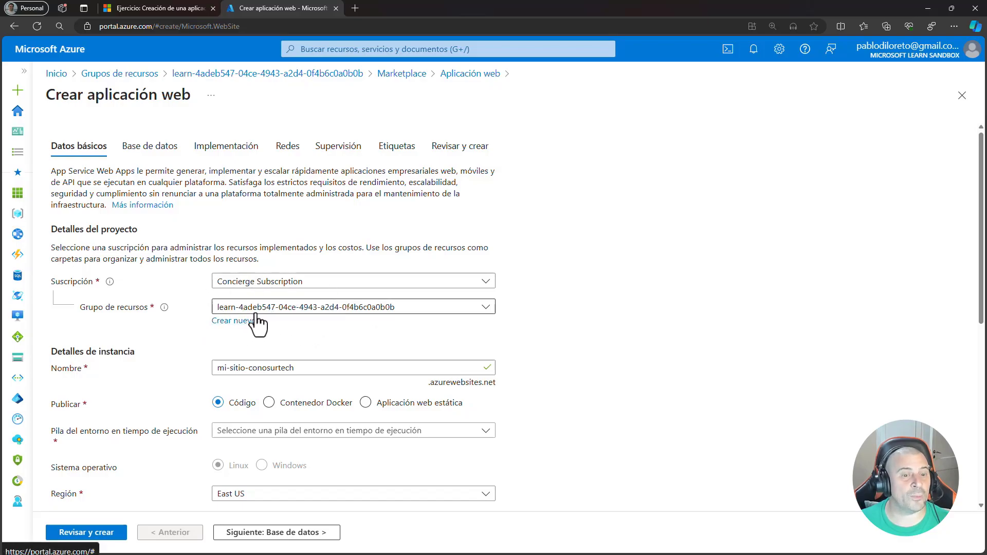
left_click(485, 311)
left_click(485, 311)
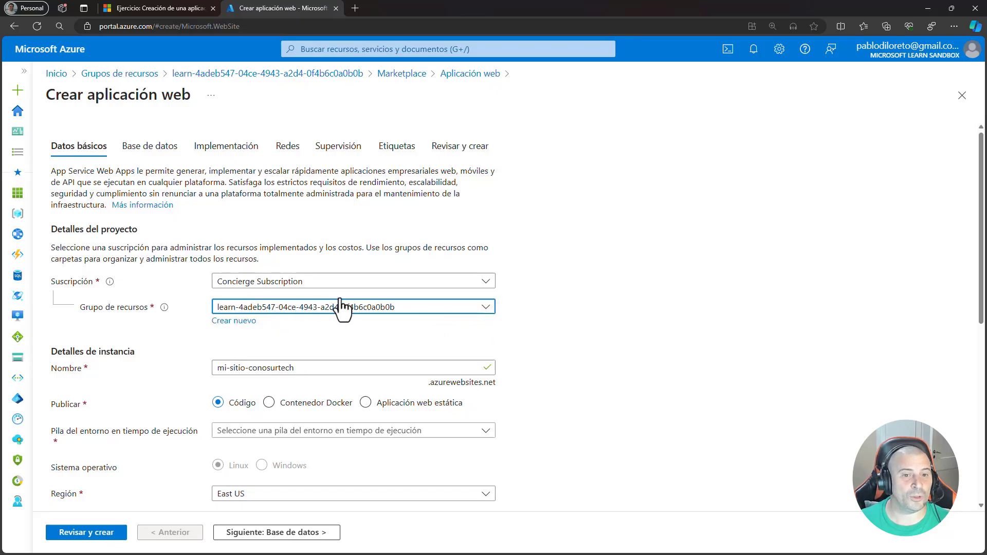
left_click(484, 286)
left_click(485, 283)
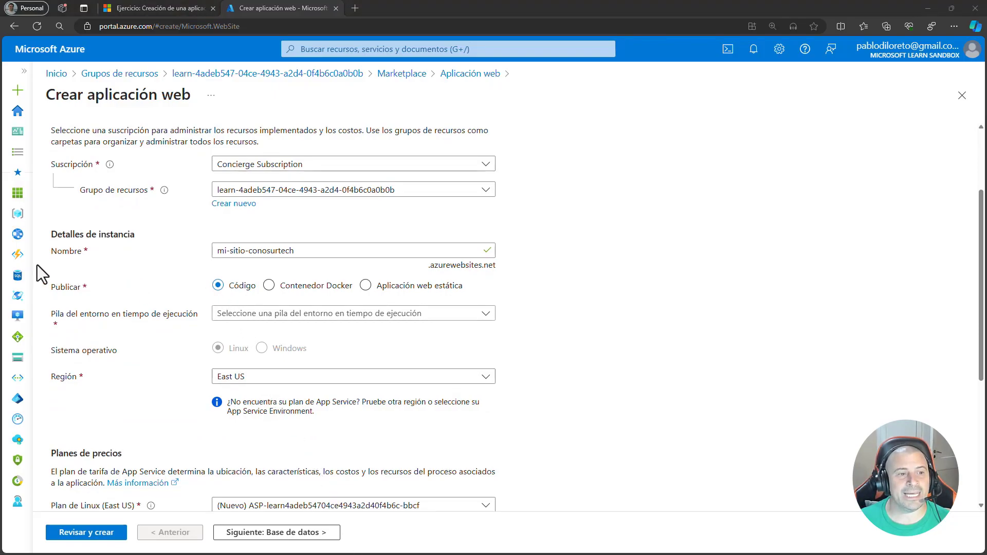
- Compare the Código and Contenedor Docker publishing options and set the web app to publish as Contenedor Docker
left_click(269, 286)
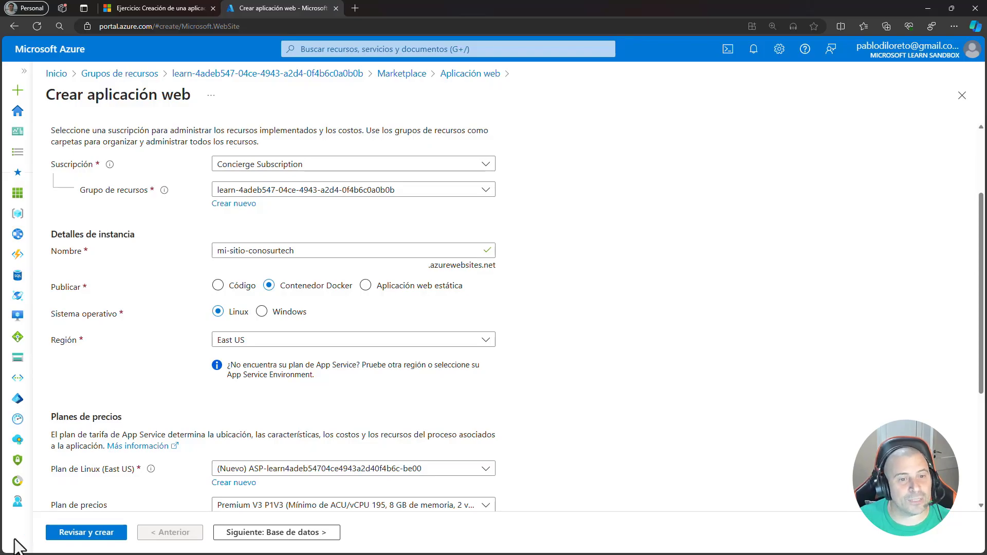
left_click(218, 286)
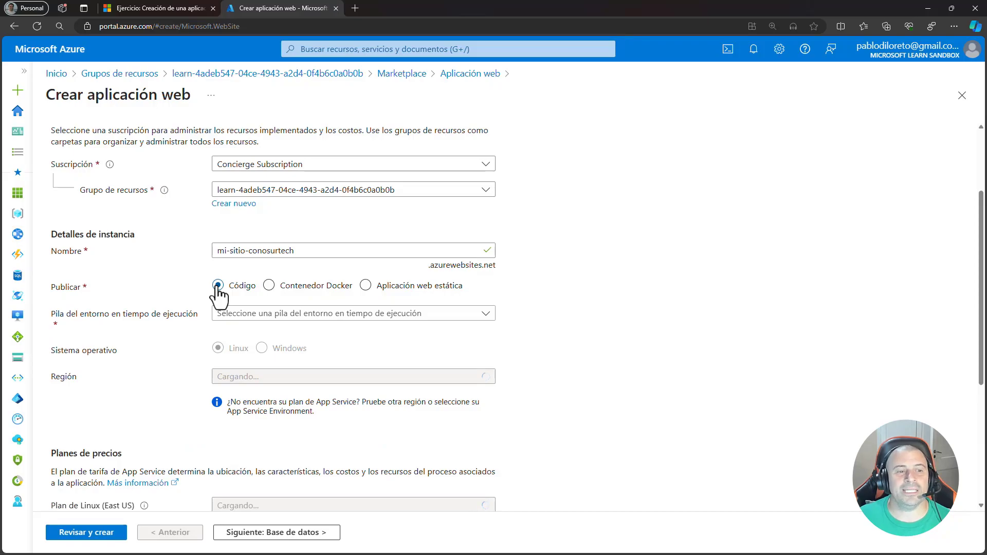
left_click(268, 286)
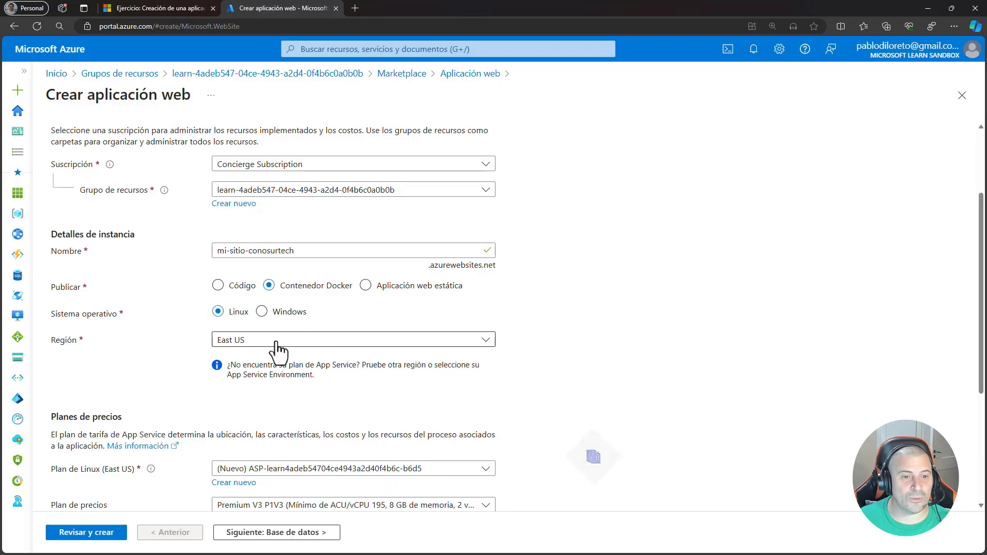
- Set the Linux plan's pricing tier to Gratis F1
scroll(313, 470, "down", 2)
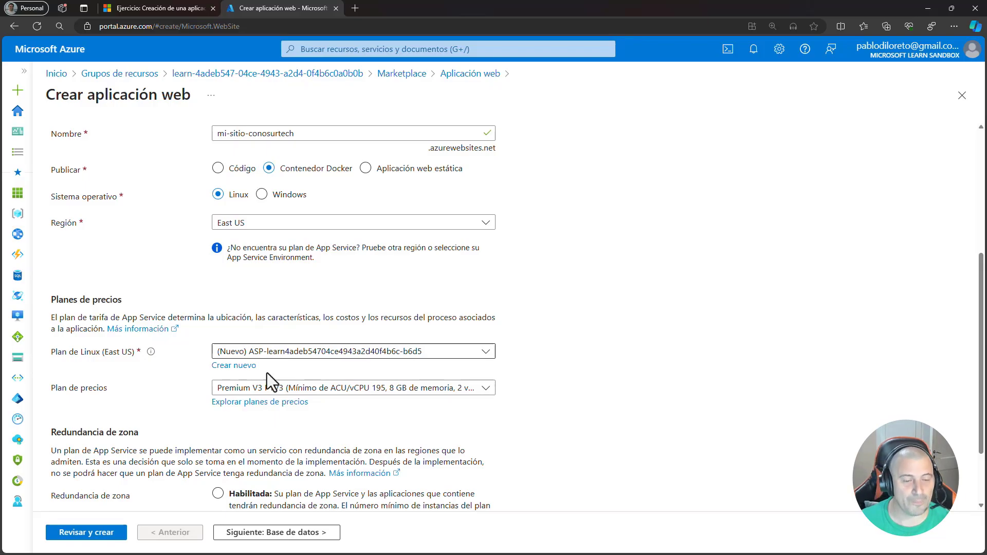
scroll(172, 397, "down", 1)
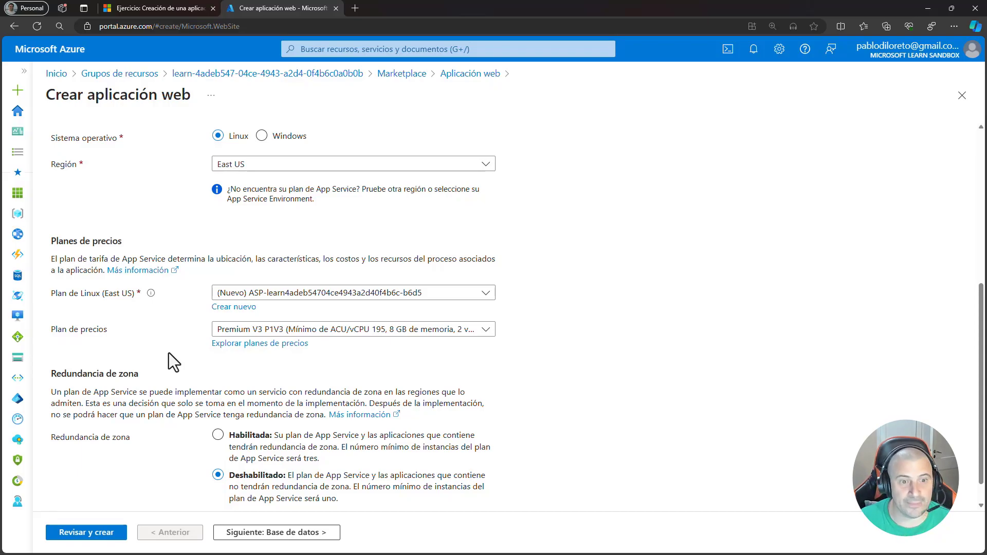
left_click(368, 332)
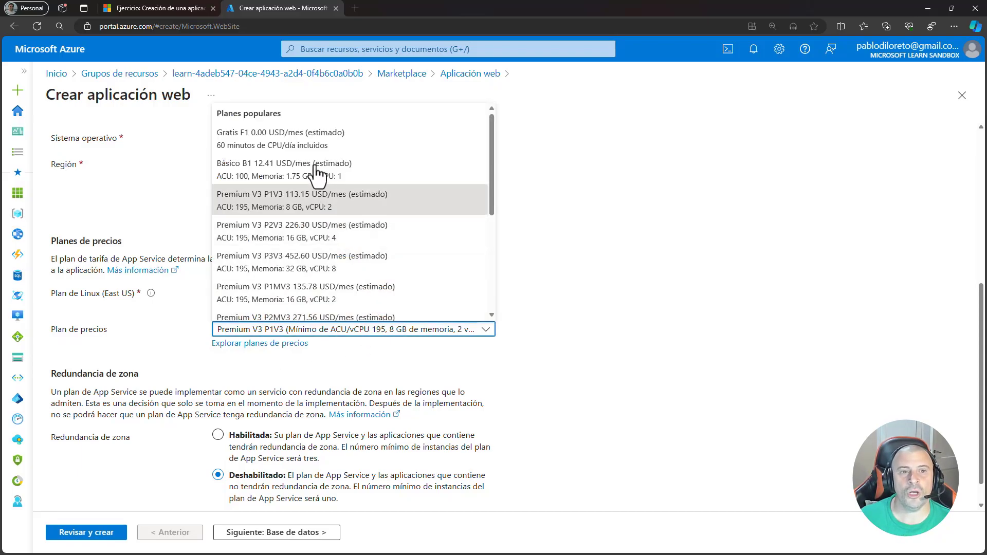
left_click(315, 146)
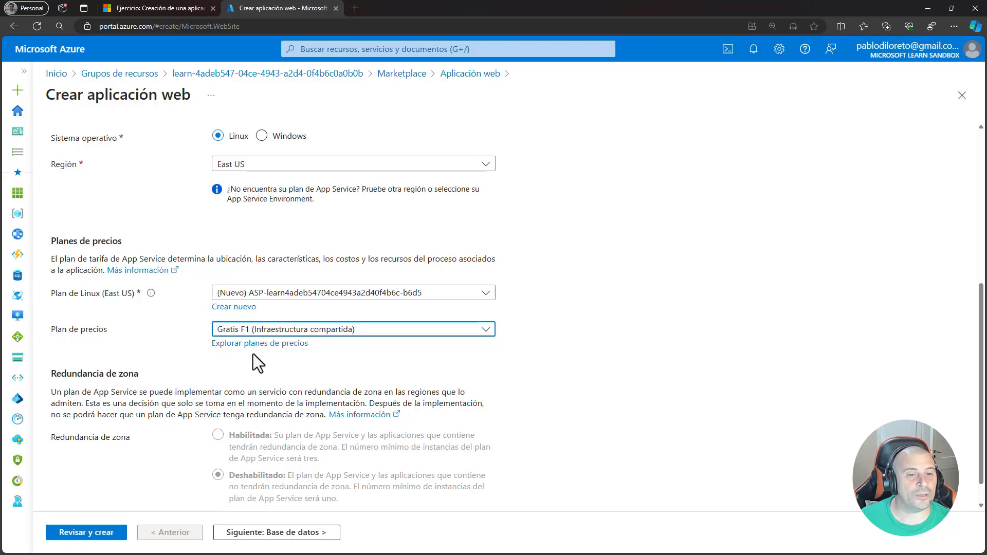
left_click(314, 374)
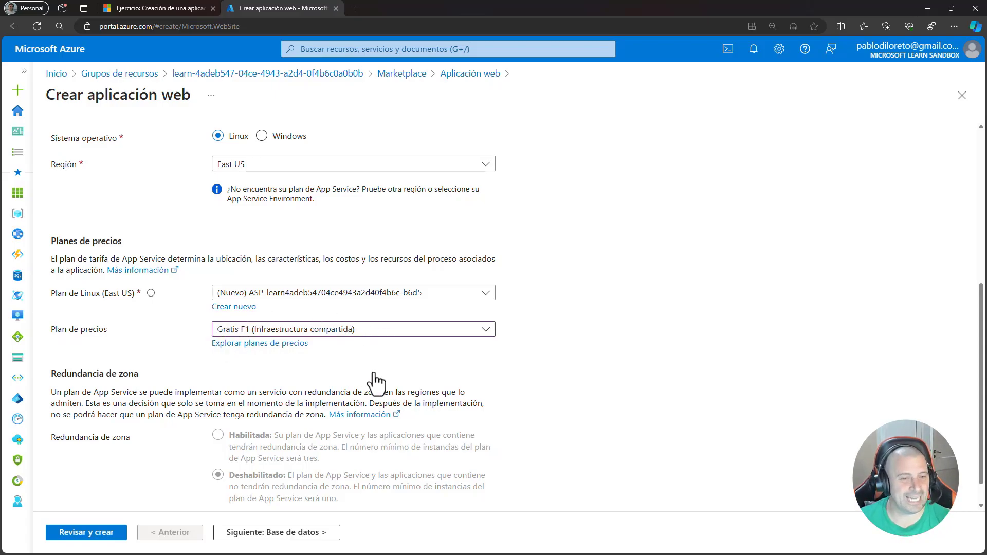
- Try the Premium V3 P3V3 pricing plan to check the zone redundancy options, and return to Gratis F1
scroll(378, 381, "down", 1)
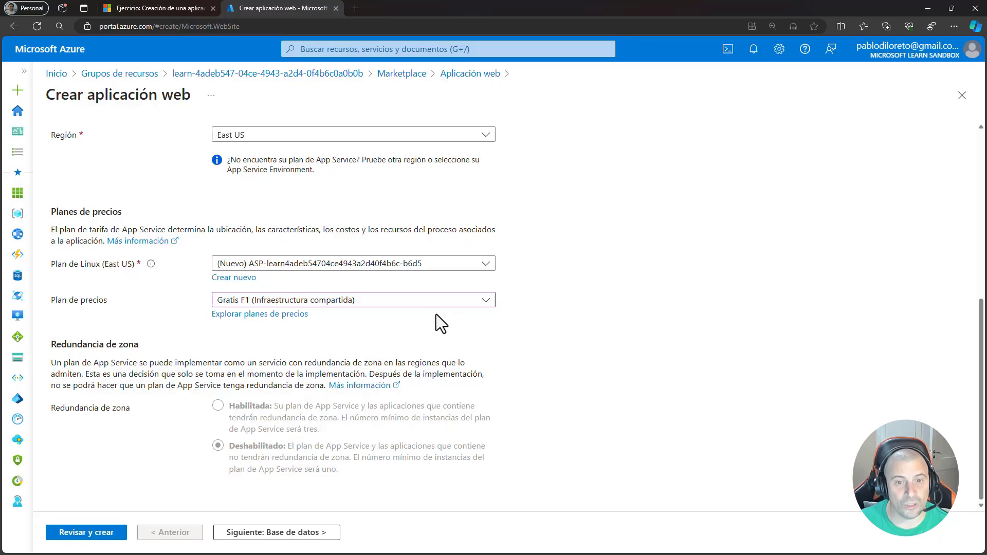
left_click(420, 302)
left_click(281, 471)
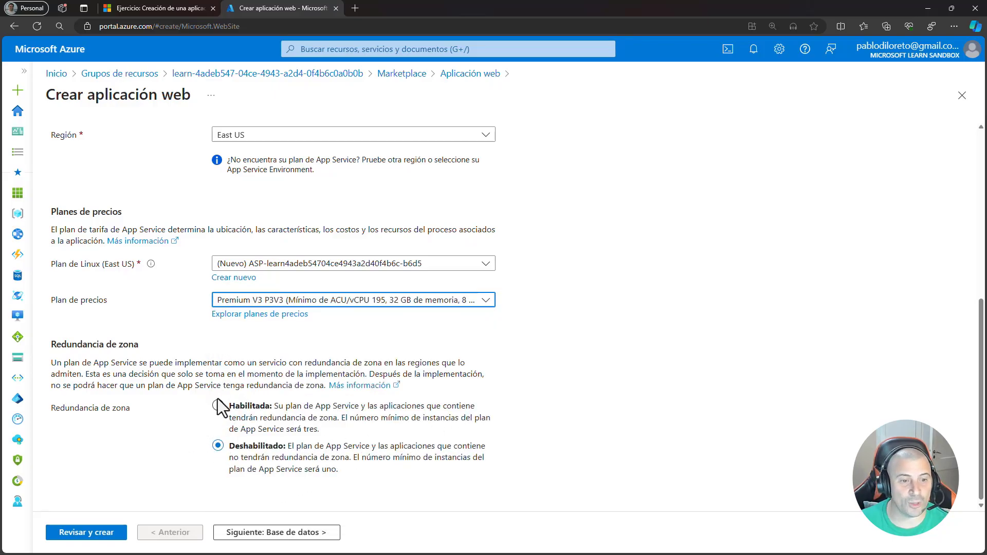
left_click(320, 300)
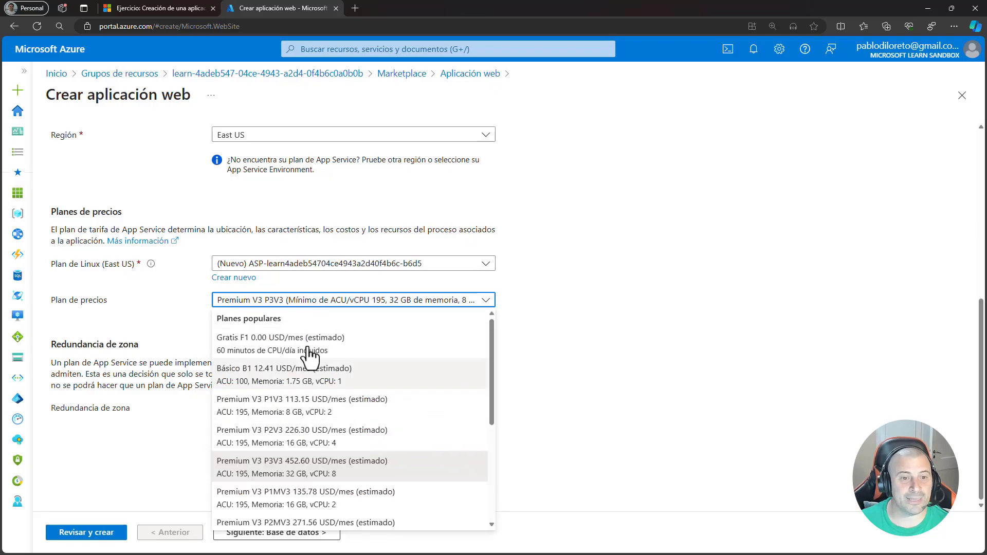
left_click(303, 345)
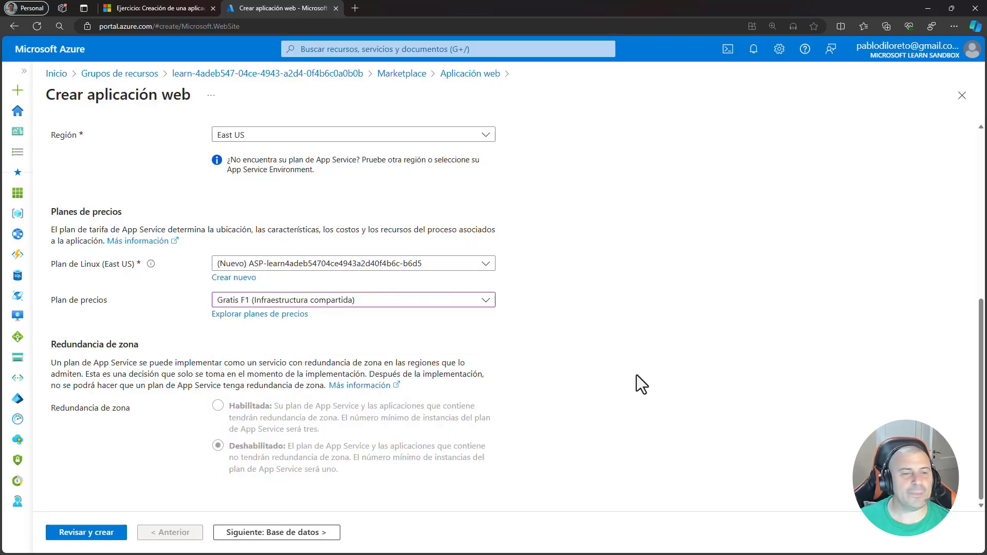
- Review the basic settings and continue past the database settings to the Docker settings
scroll(636, 375, "up", 6)
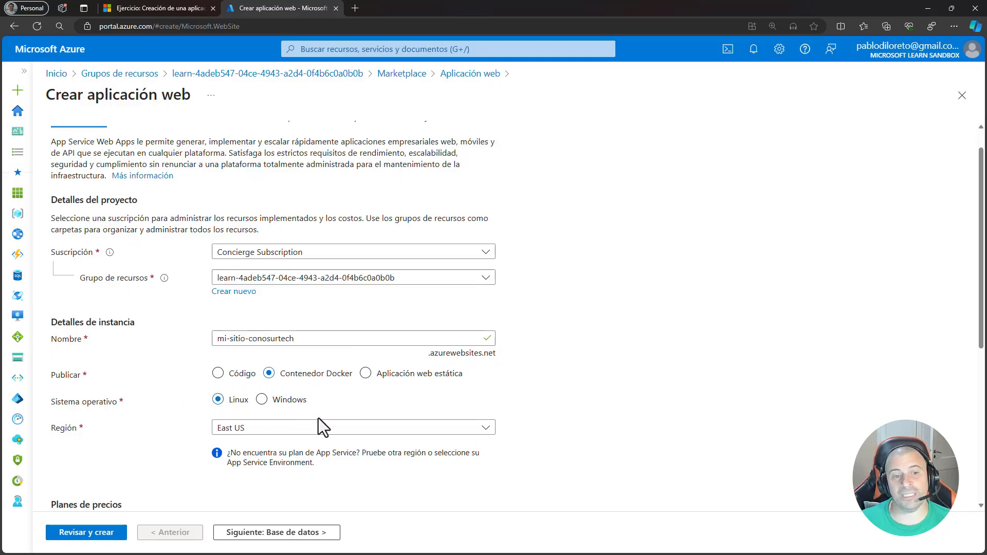
scroll(273, 412, "down", 2)
scroll(273, 413, "down", 1)
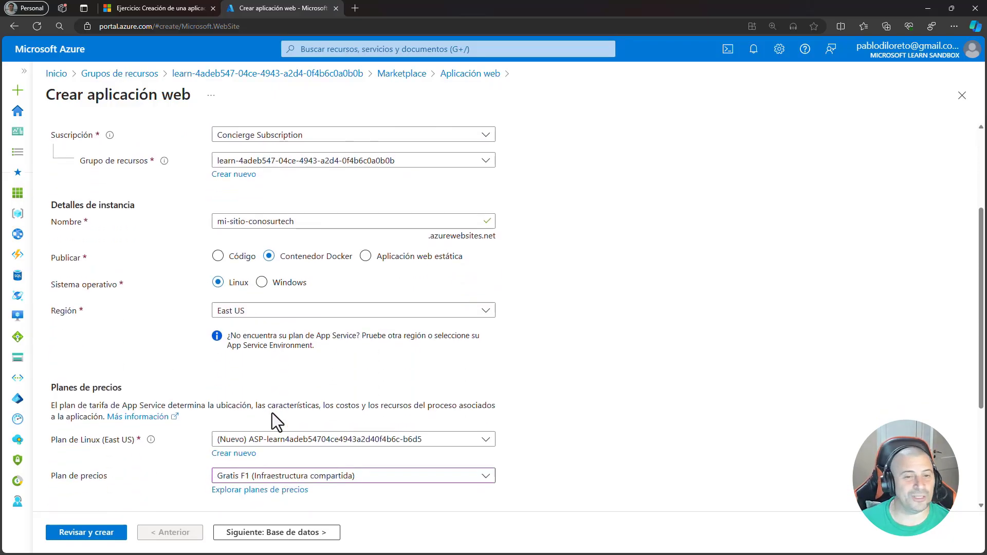
scroll(77, 360, "down", 2)
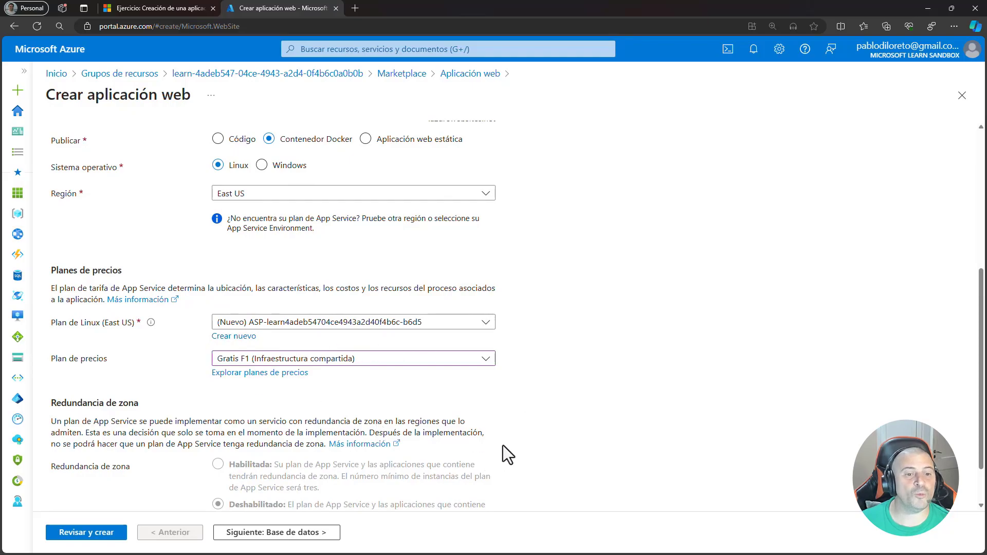
scroll(571, 401, "down", 1)
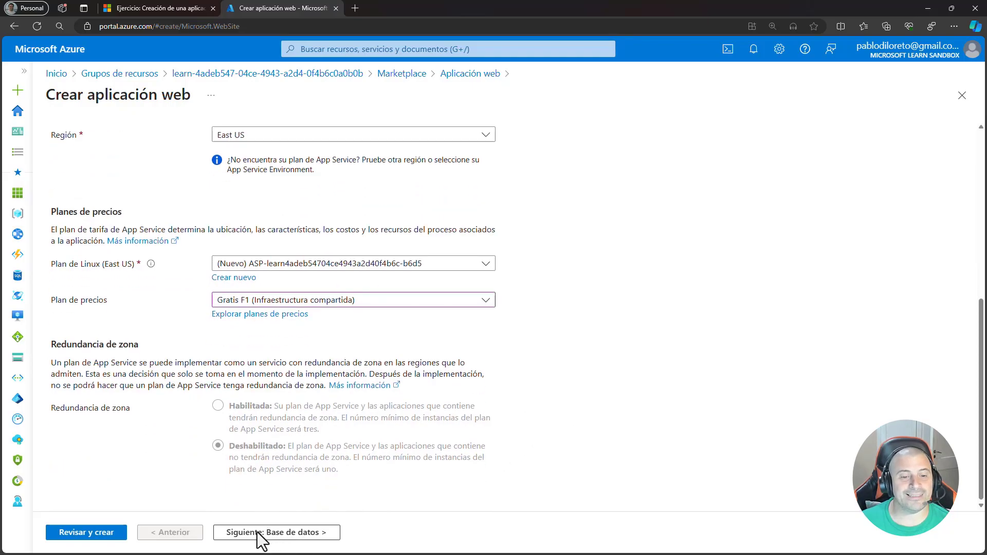
left_click(276, 534)
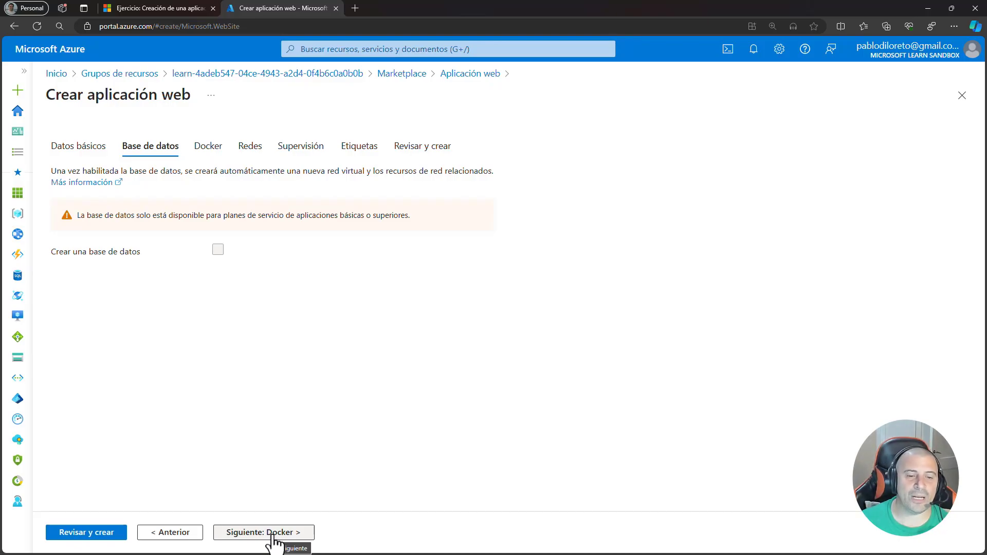
left_click(192, 534)
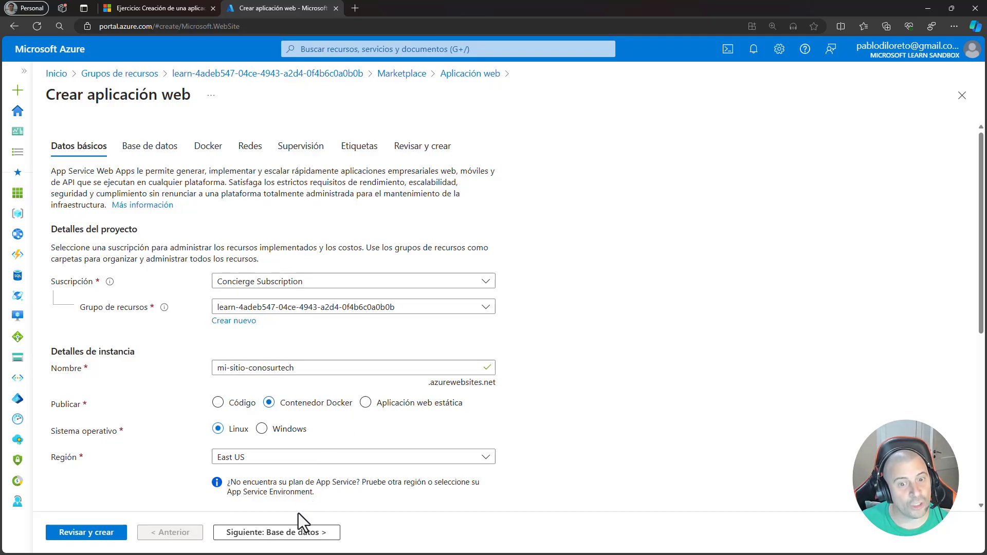
left_click(282, 535)
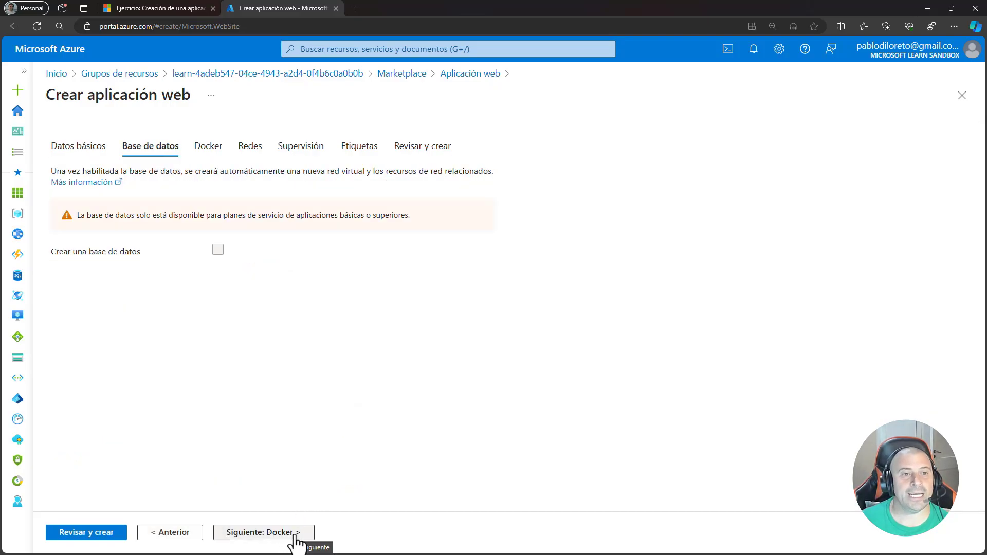
left_click(291, 535)
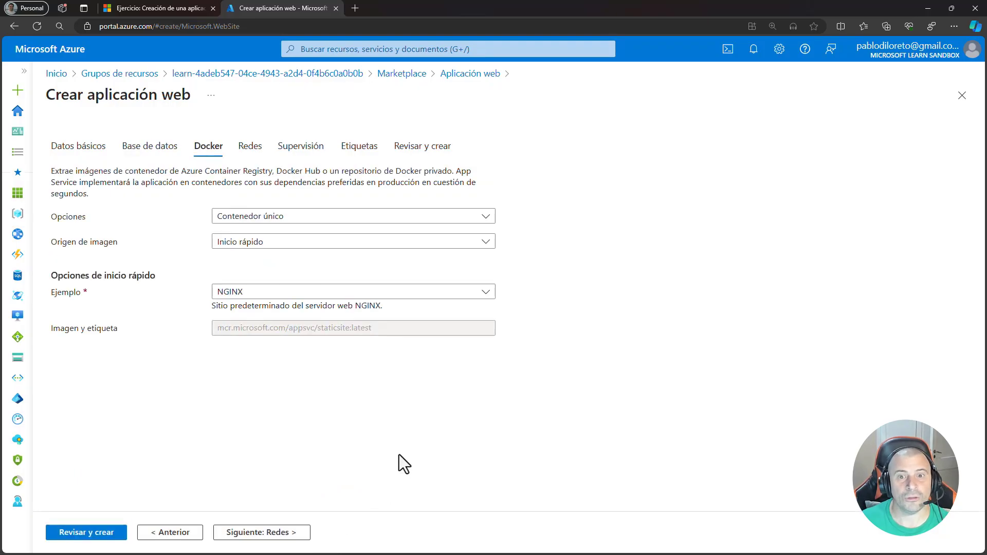
- Set the image source to Docker Hub and enter aprenderit/c101a-web-lin:latest as the image and tag
left_click(271, 252)
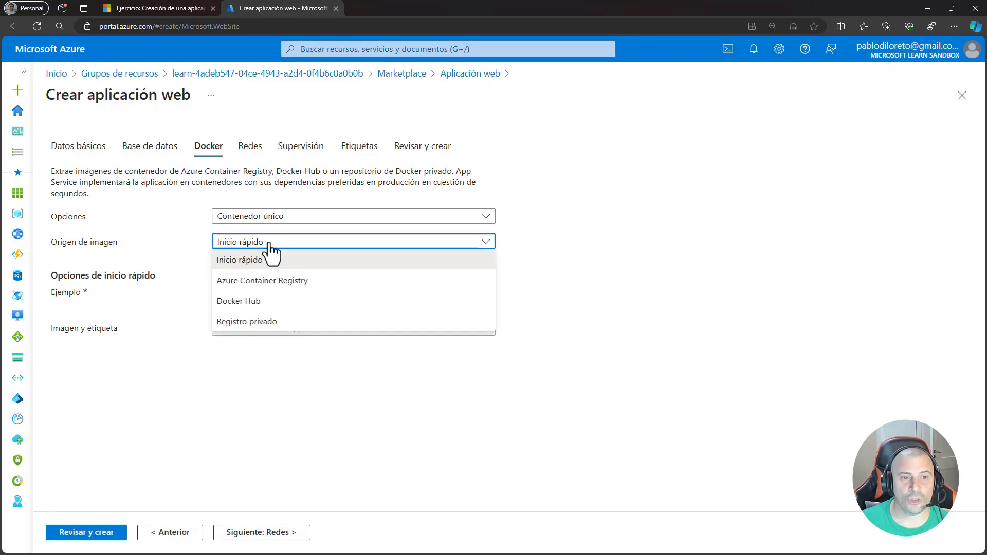
left_click(248, 302)
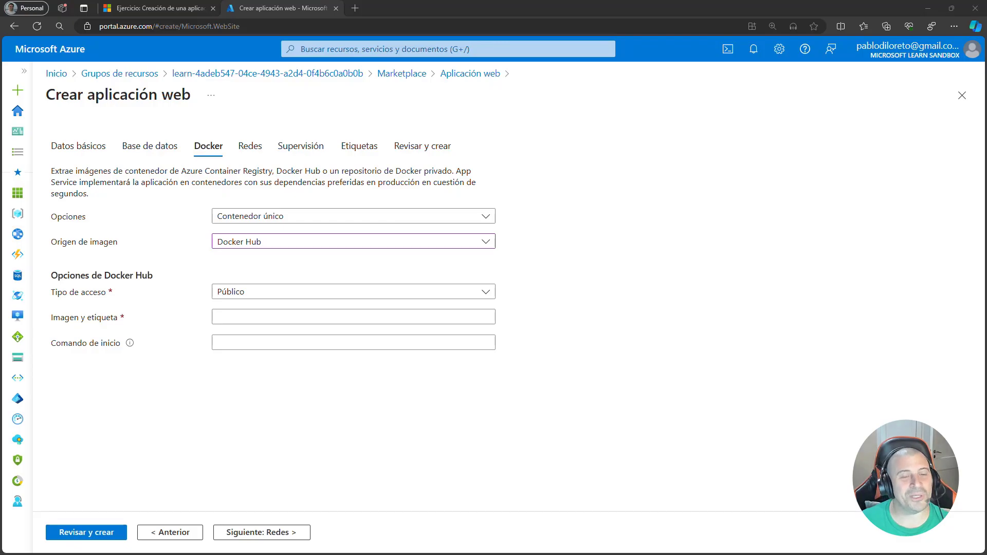
left_click(238, 317)
type("aprenderit/c101a-web-lin:latest")
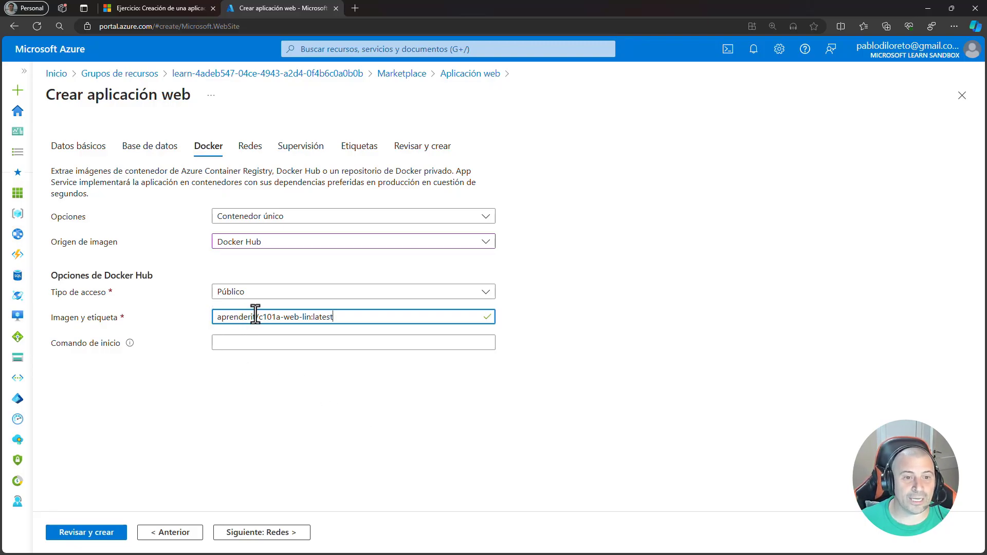
left_click_drag(259, 316, 312, 316)
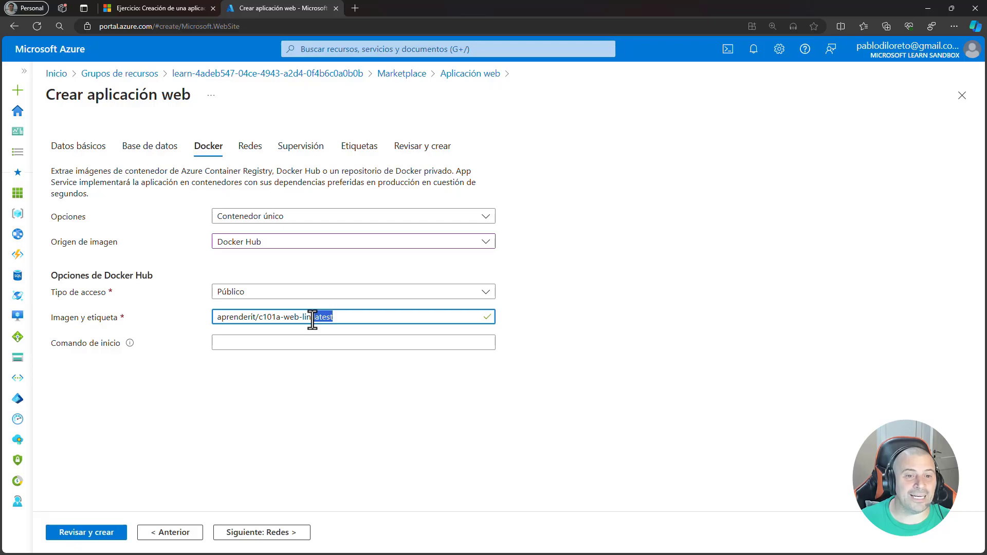
left_click(613, 342)
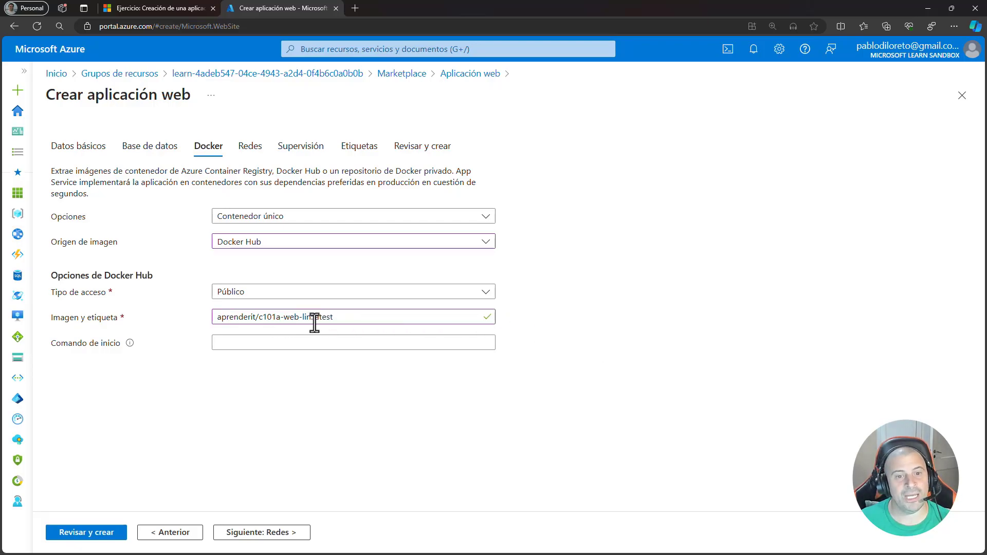
left_click_drag(335, 316, 259, 315)
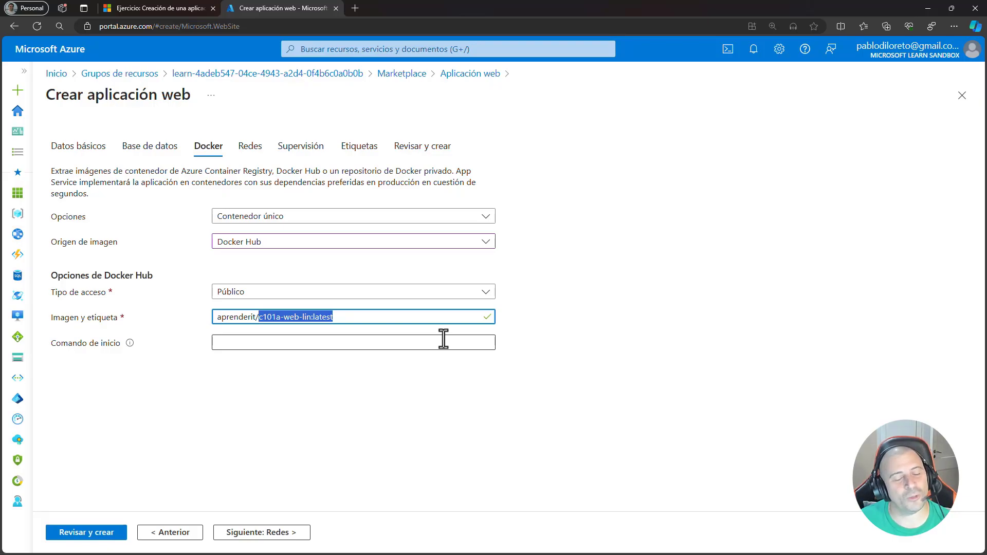
left_click(489, 430)
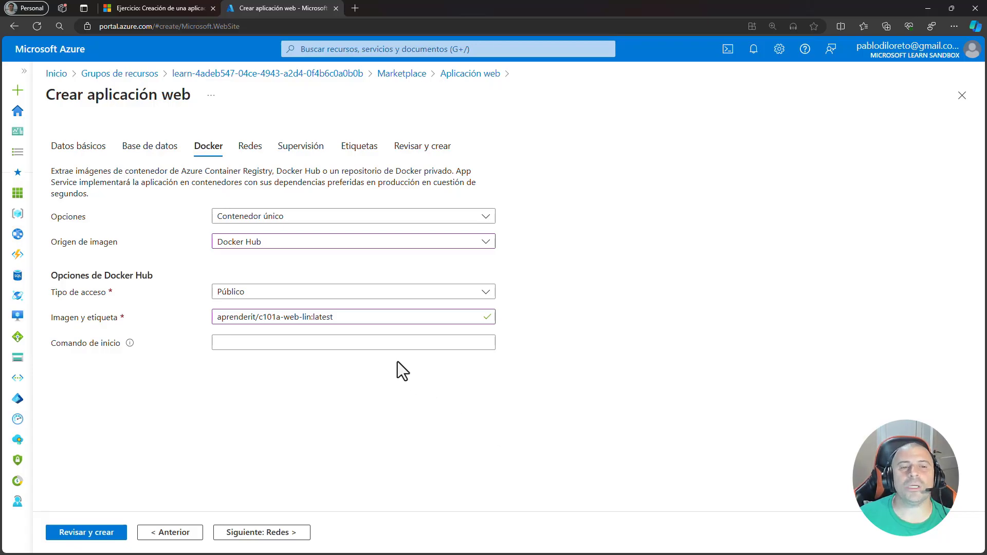
- Check the available container options, try Azure Container Registry as the image source, and return to Docker Hub
left_click(302, 221)
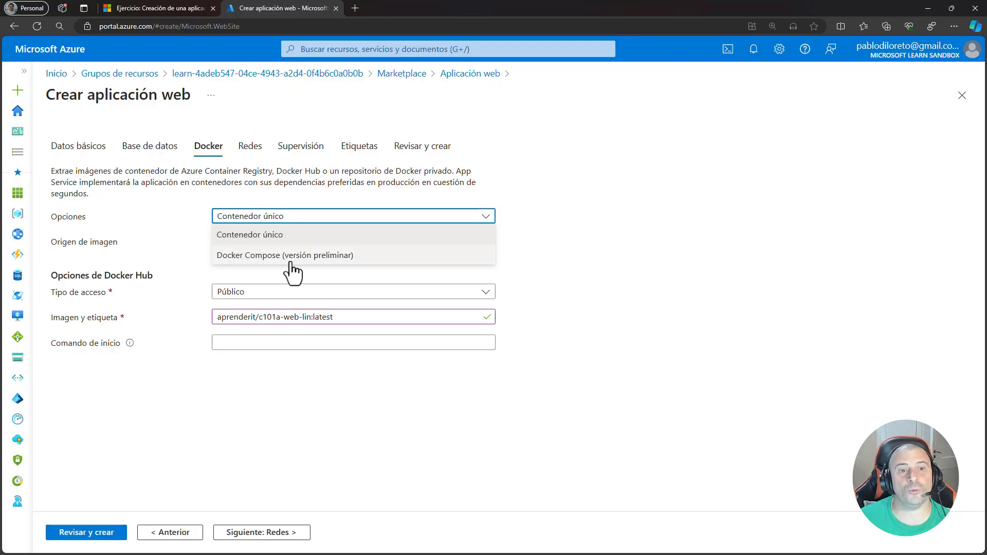
left_click(558, 218)
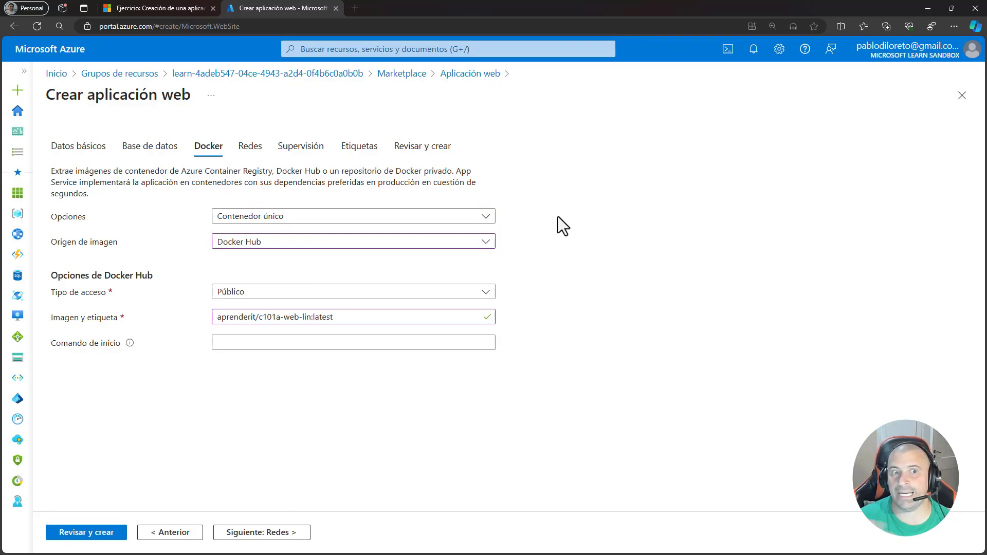
left_click(288, 247)
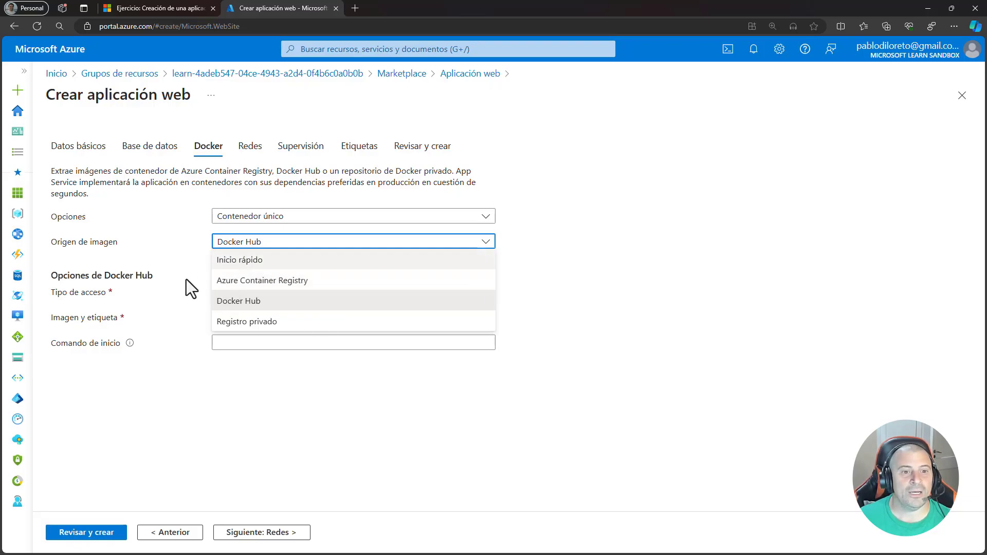
left_click(290, 284)
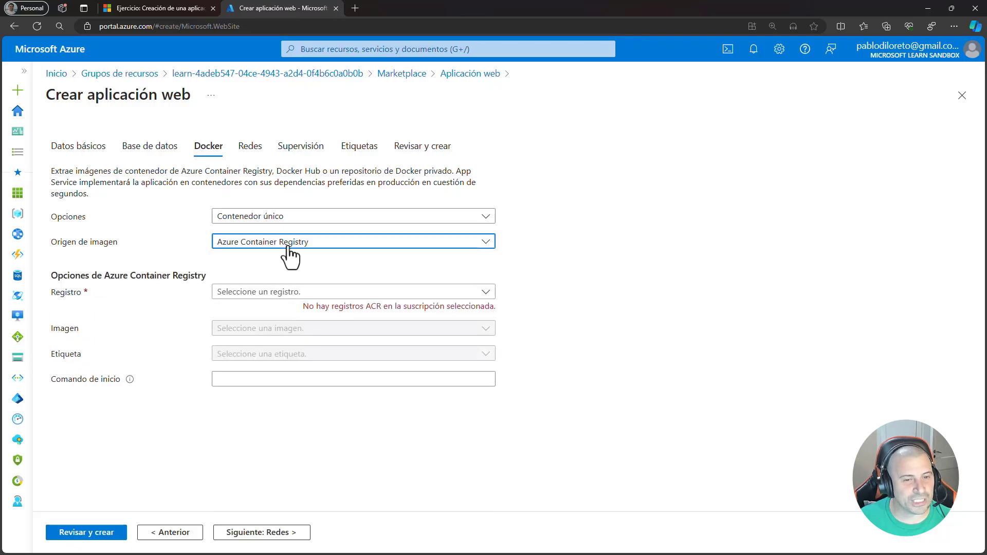
left_click(290, 254)
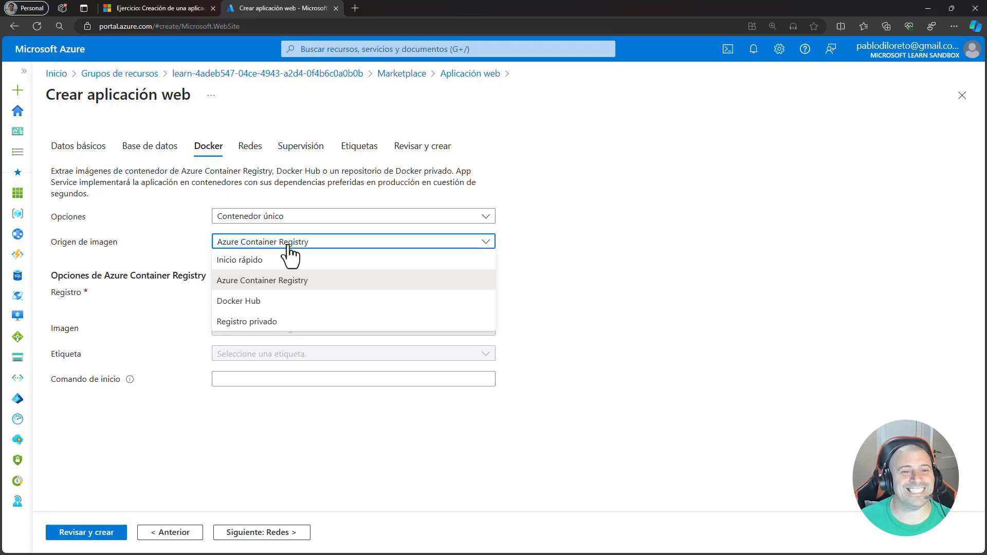
left_click(257, 302)
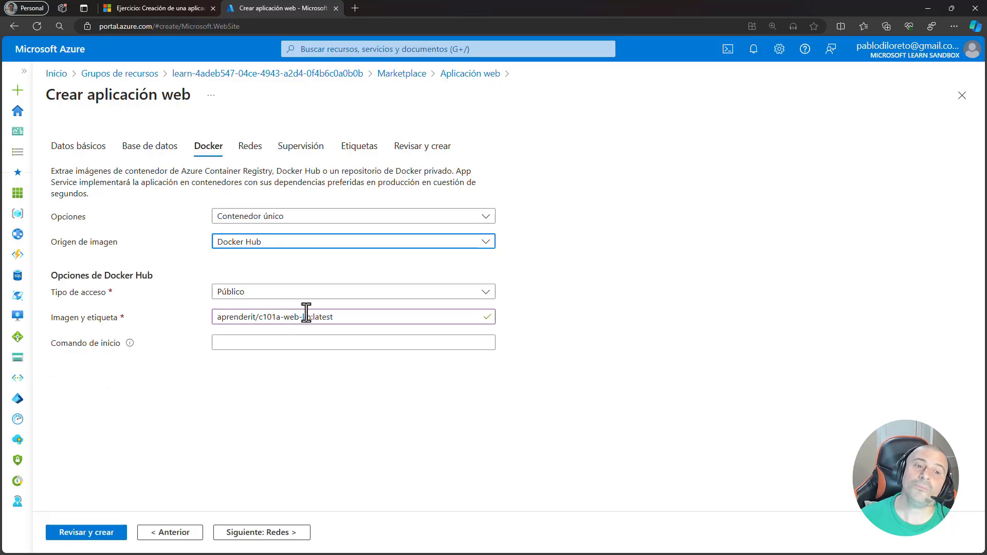
- Try Registro privado as the image source, clear its server URL, and return to Docker Hub without saving the password in the browser
left_click(288, 250)
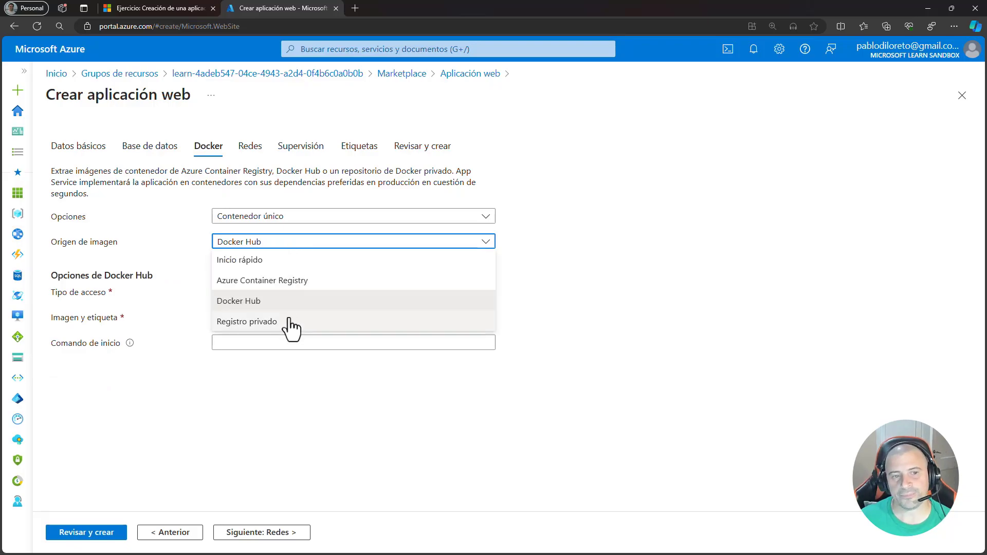
left_click(289, 324)
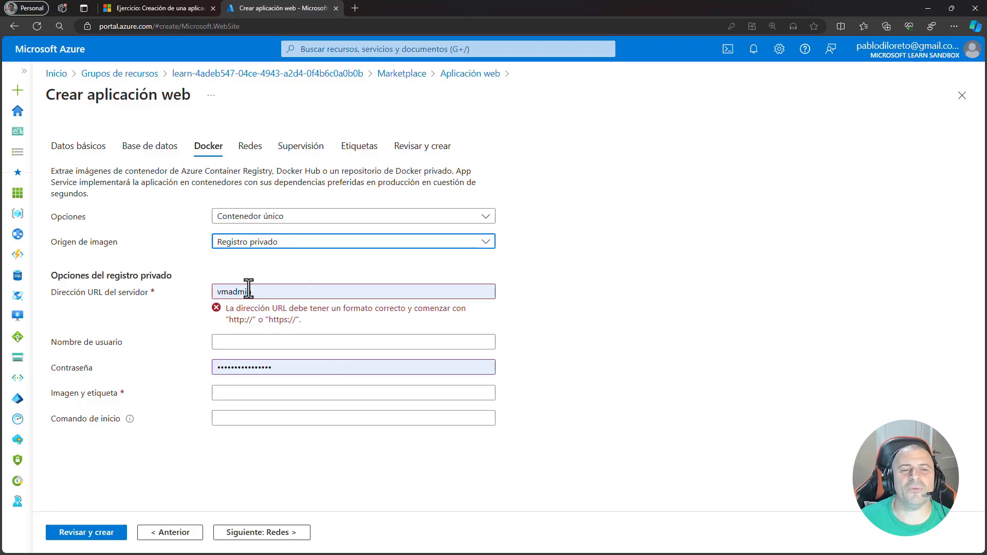
left_click_drag(253, 297, 199, 297)
key("BackSpace")
left_click(270, 272)
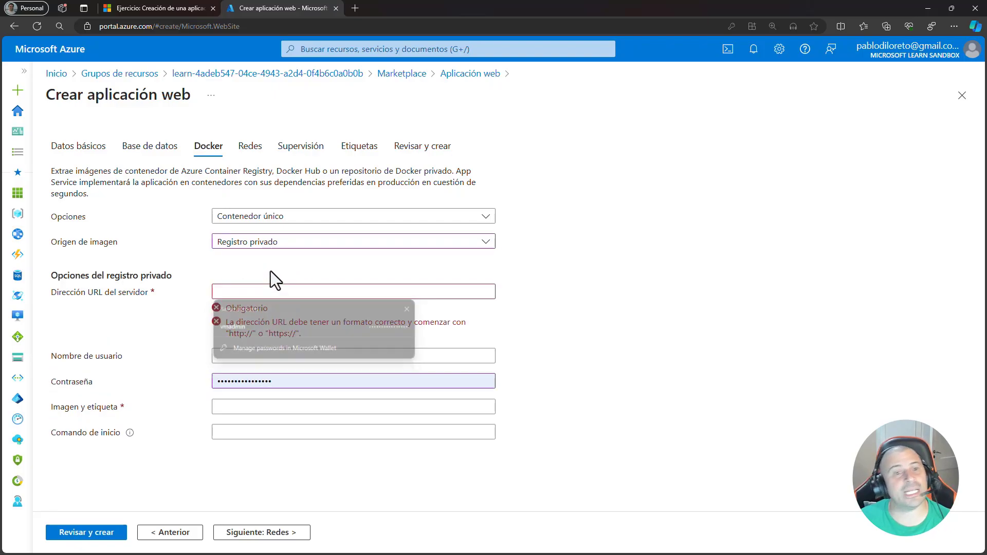
left_click(266, 246)
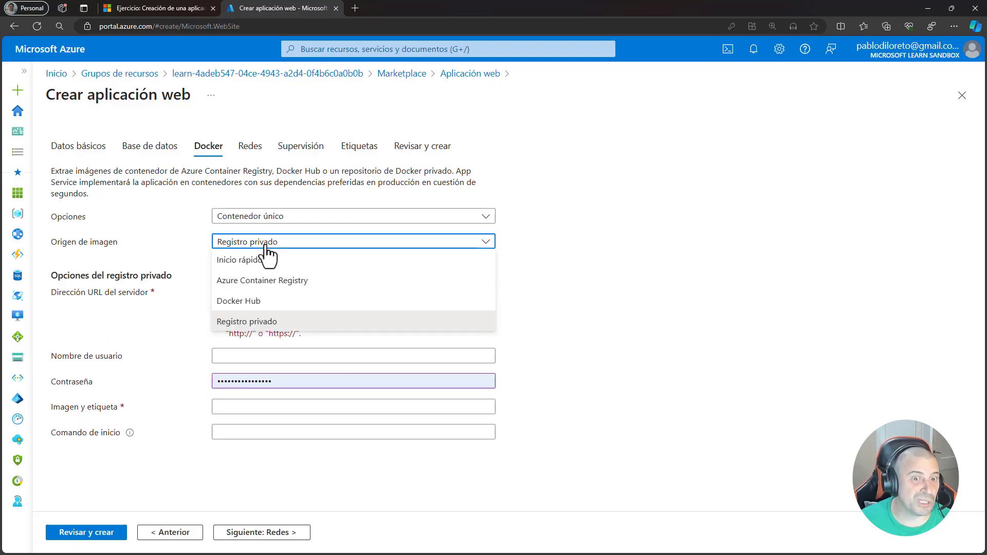
left_click(262, 300)
left_click(596, 394)
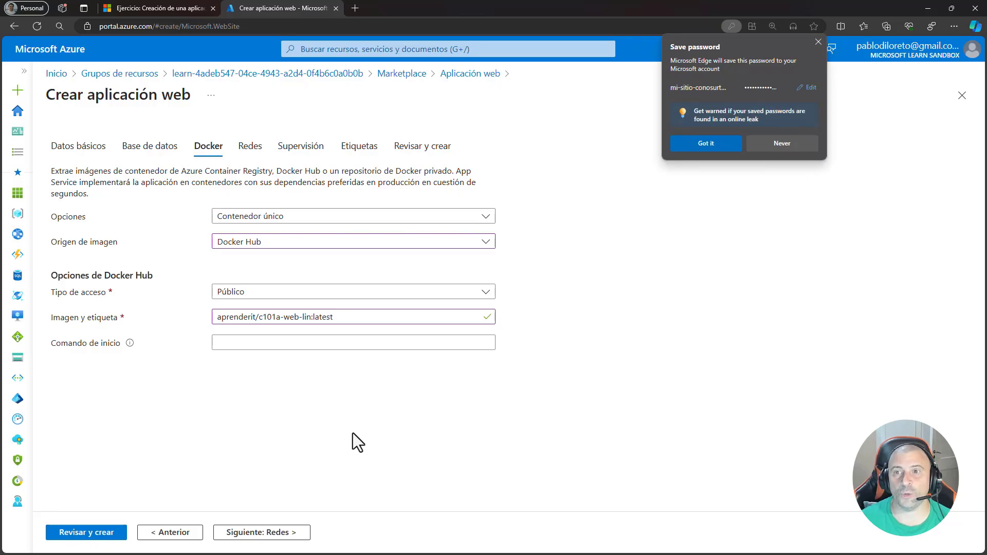
left_click(817, 41)
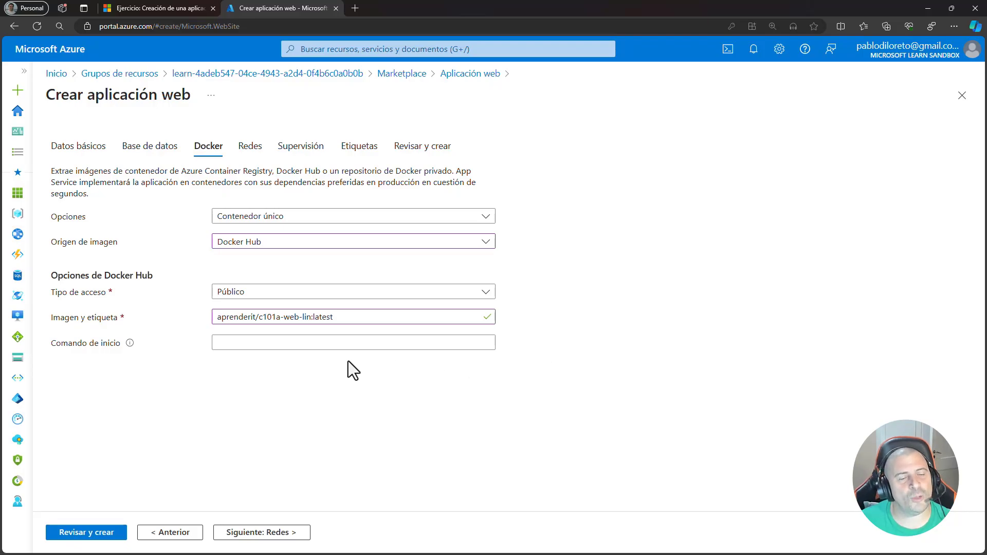
- Revisit the basic settings, try the Inicio rápido image source in the Docker settings, and switch back to Docker Hub
left_click(56, 150)
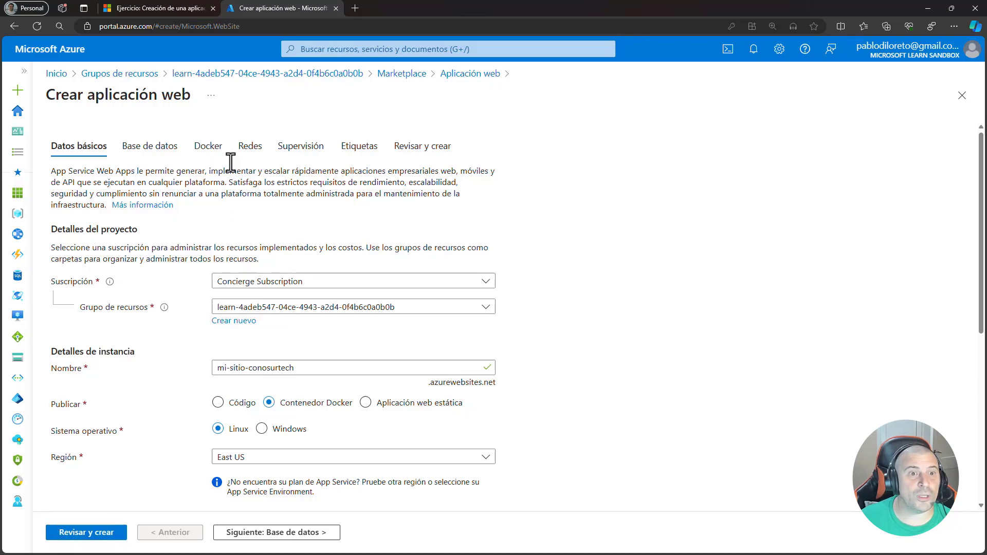
left_click(211, 149)
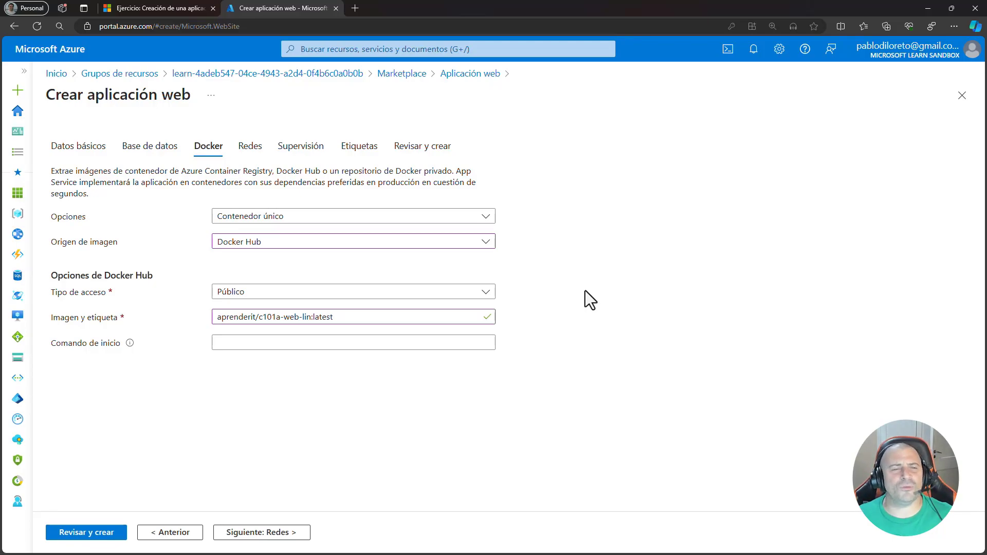
left_click(306, 220)
left_click(273, 234)
left_click(259, 245)
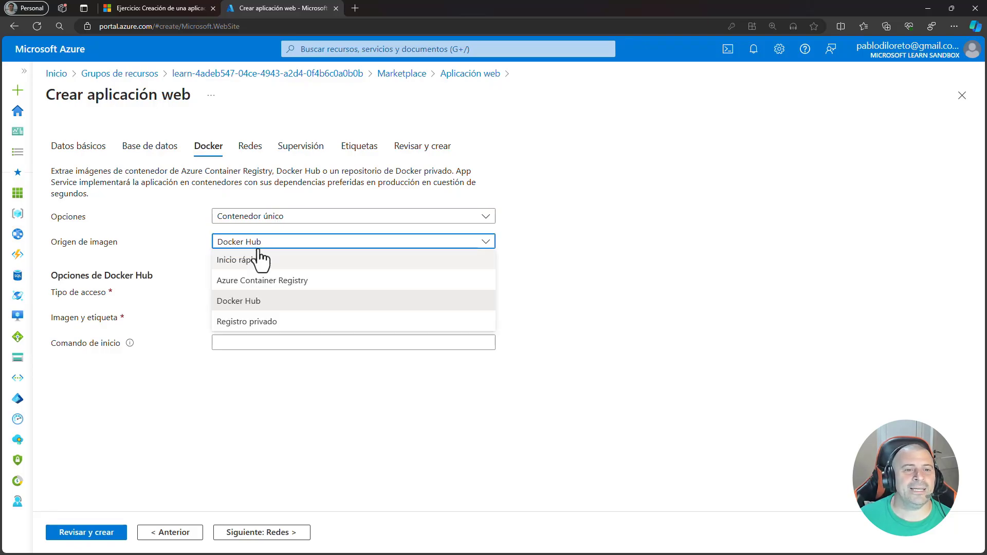
left_click(256, 258)
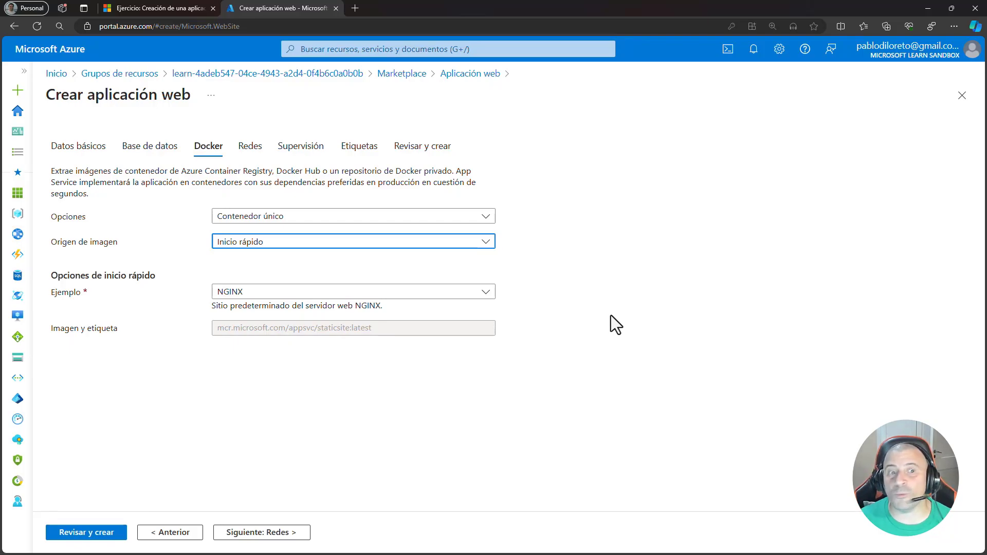
left_click(293, 242)
left_click(286, 301)
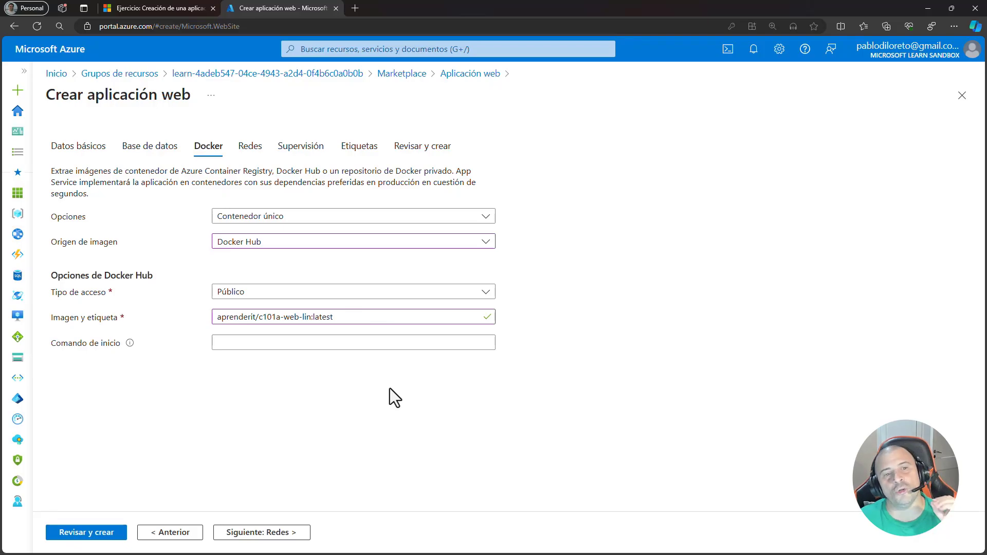
- Try disabling public access in the network settings, restore it to Activado, and continue past the monitoring settings to the tags
left_click(280, 536)
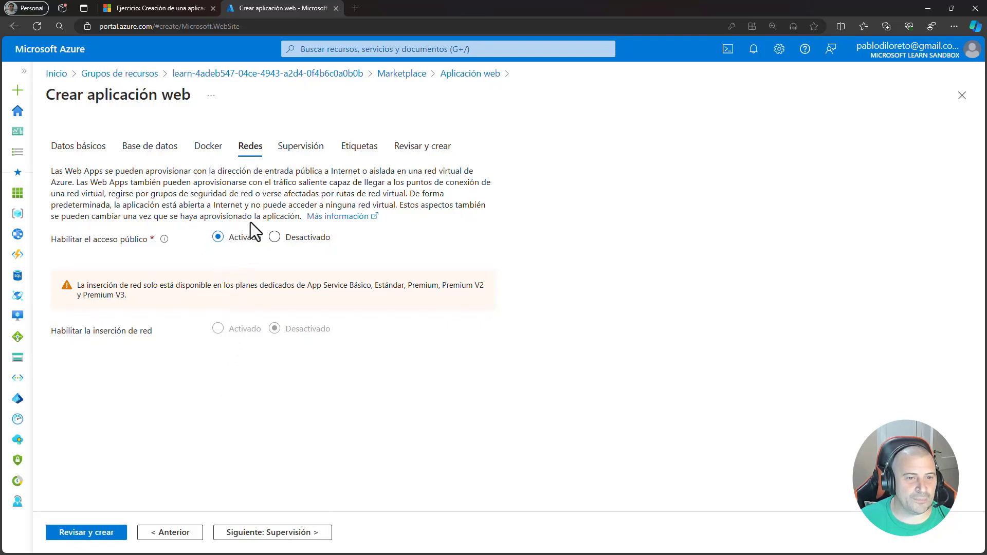
left_click(274, 237)
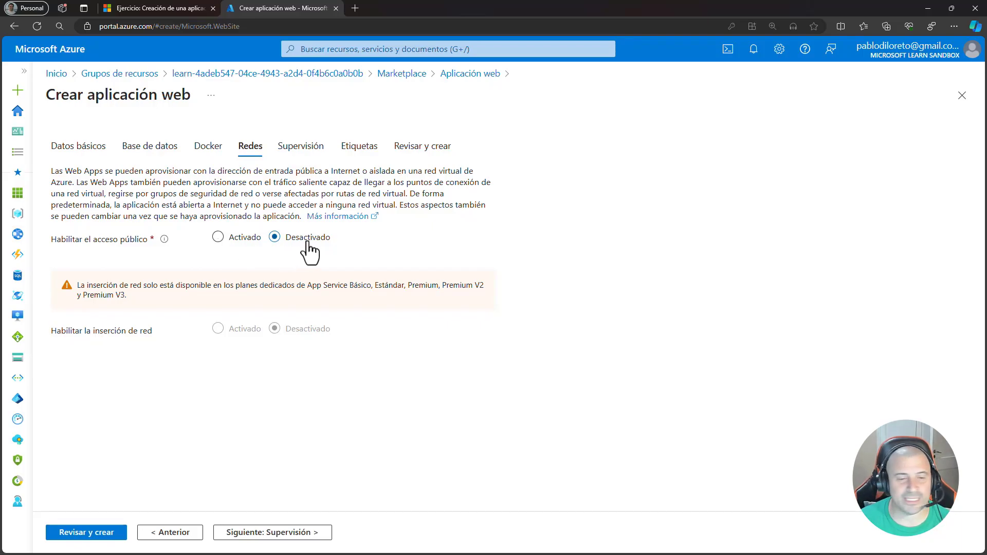
left_click(224, 239)
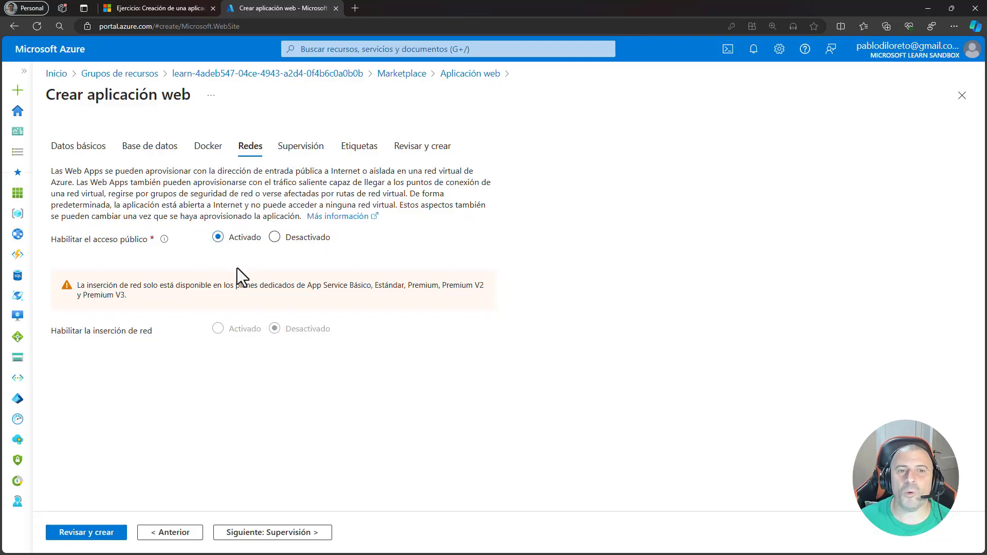
left_click(295, 535)
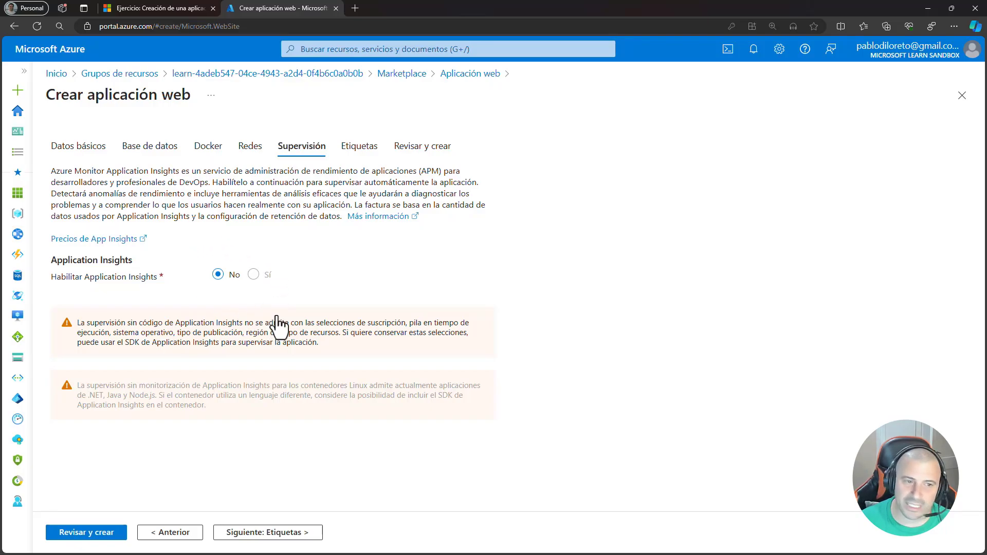
left_click(263, 535)
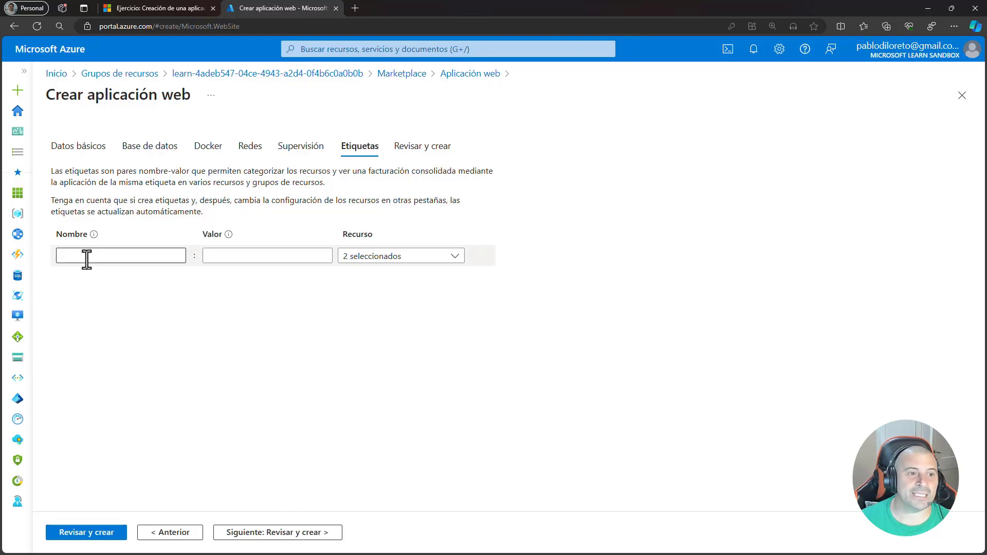
- Try adding a tag named env with the value dev, and delete it again
left_click(112, 254)
type("nv")
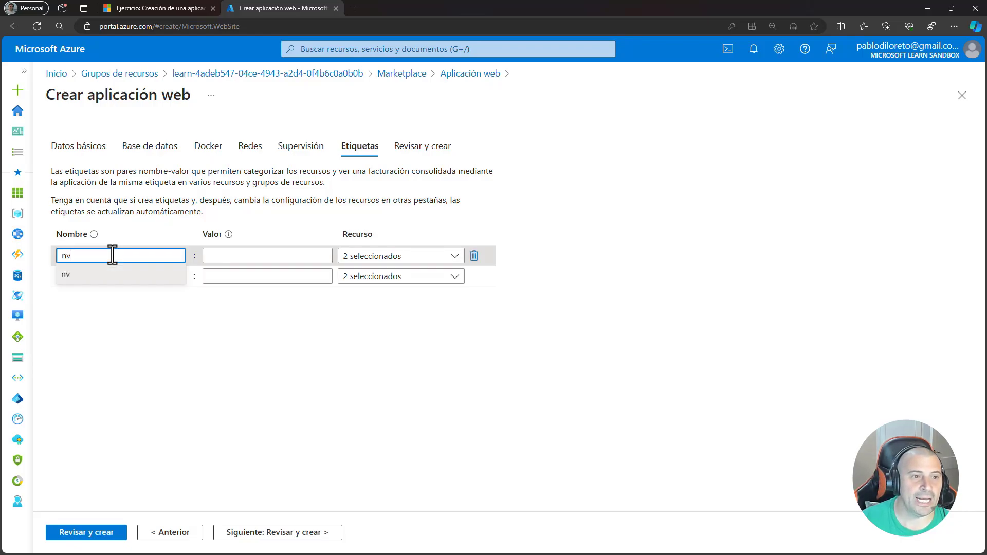
key("BackSpace")
type("env")
key("Tab")
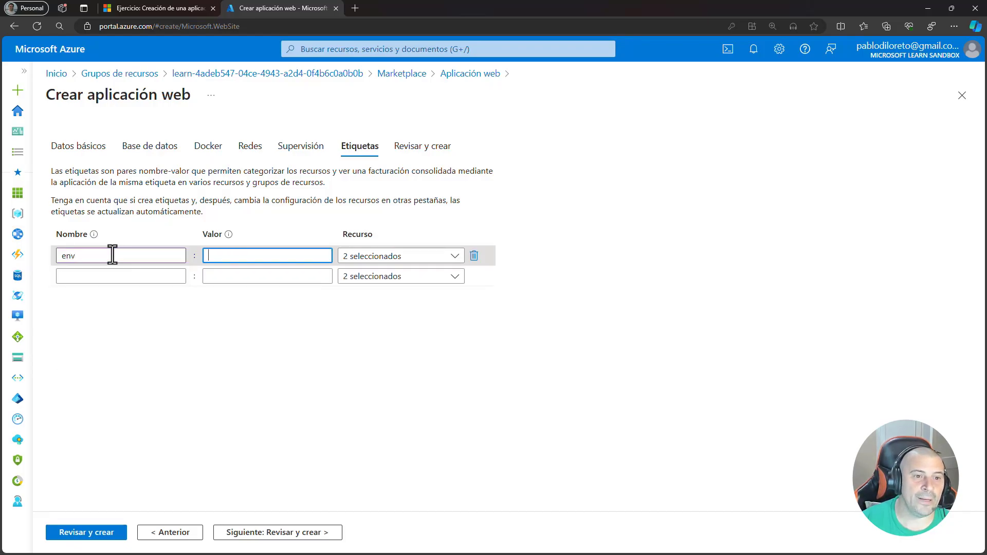
type("dev")
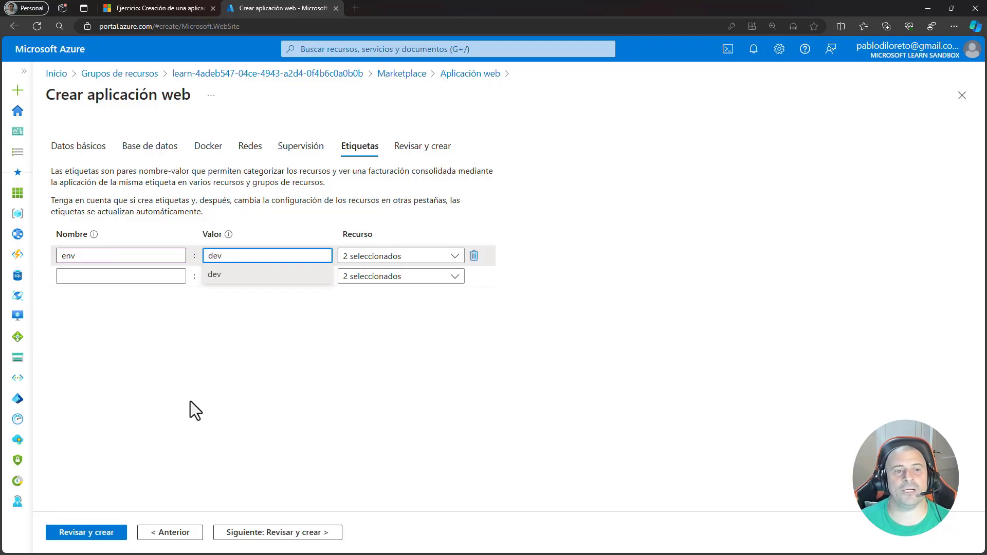
left_click(189, 408)
left_click(474, 257)
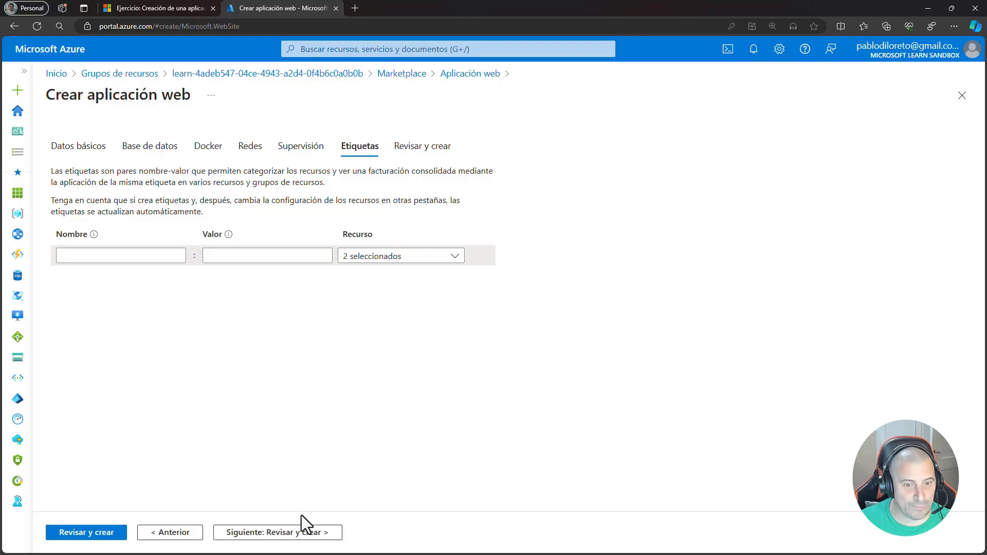
- Continue to the final review and examine the web app's details, App Service plan, monitoring and deployment settings
left_click(282, 535)
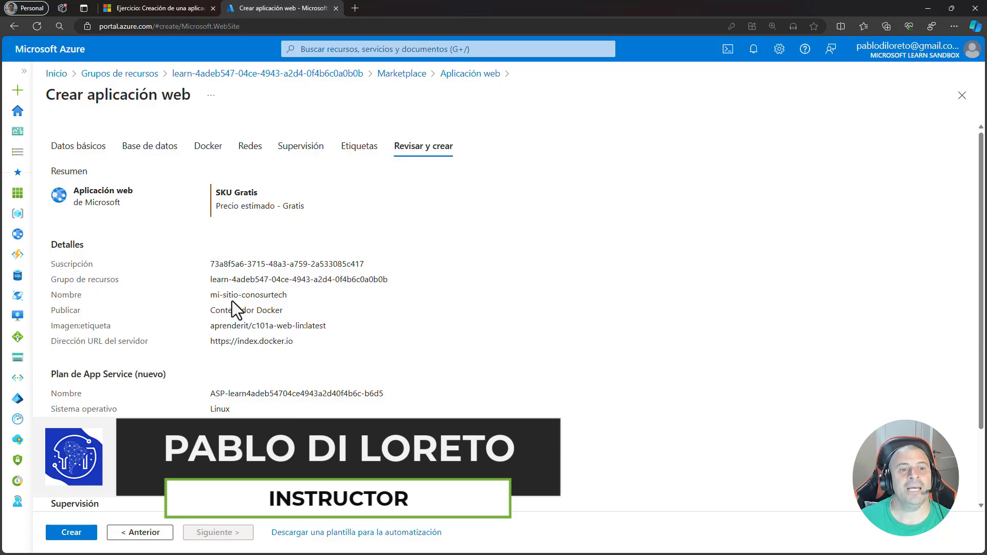
left_click_drag(210, 295, 212, 316)
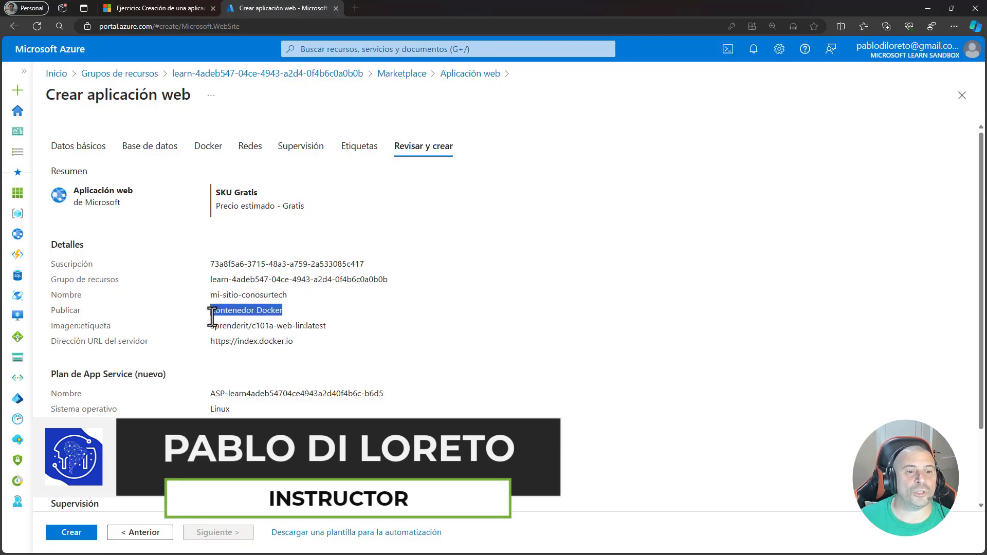
left_click(305, 335)
left_click_drag(283, 309, 206, 306)
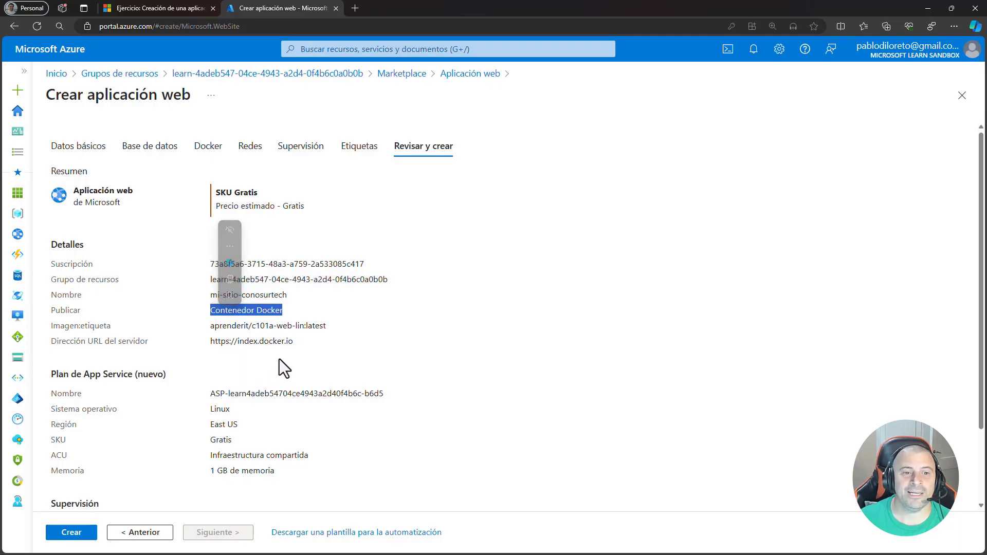
left_click(298, 344)
left_click_drag(297, 340, 322, 329)
left_click(440, 369)
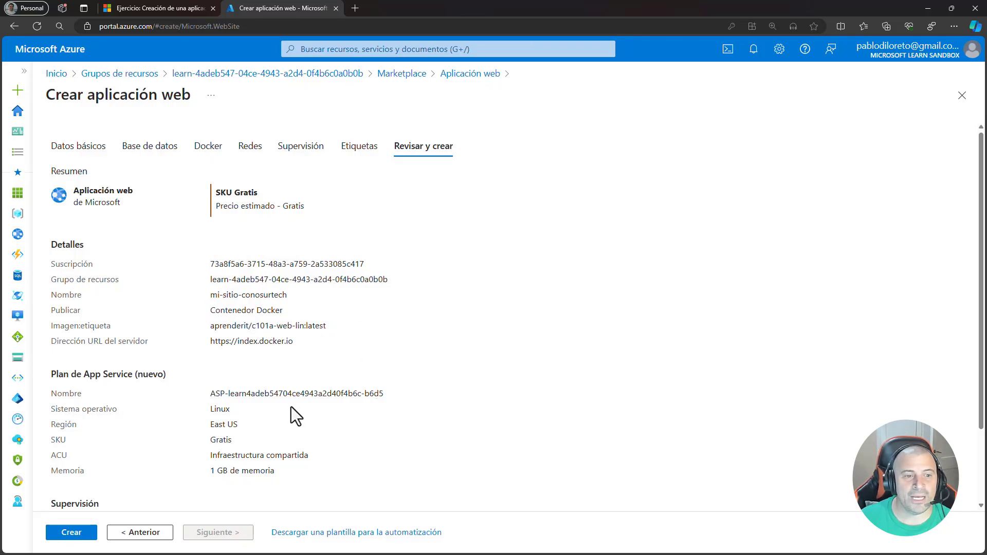
scroll(214, 394, "down", 1)
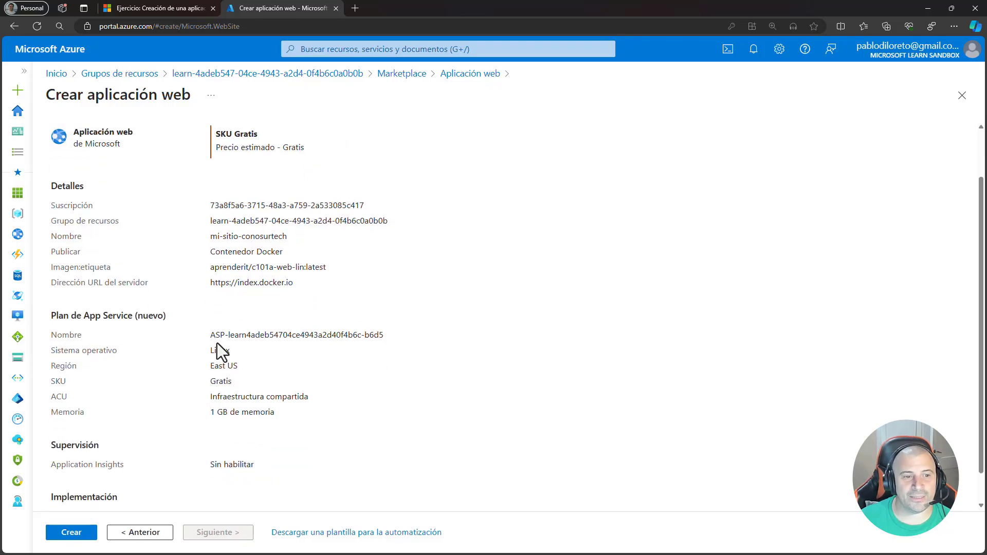
left_click_drag(211, 335, 389, 340)
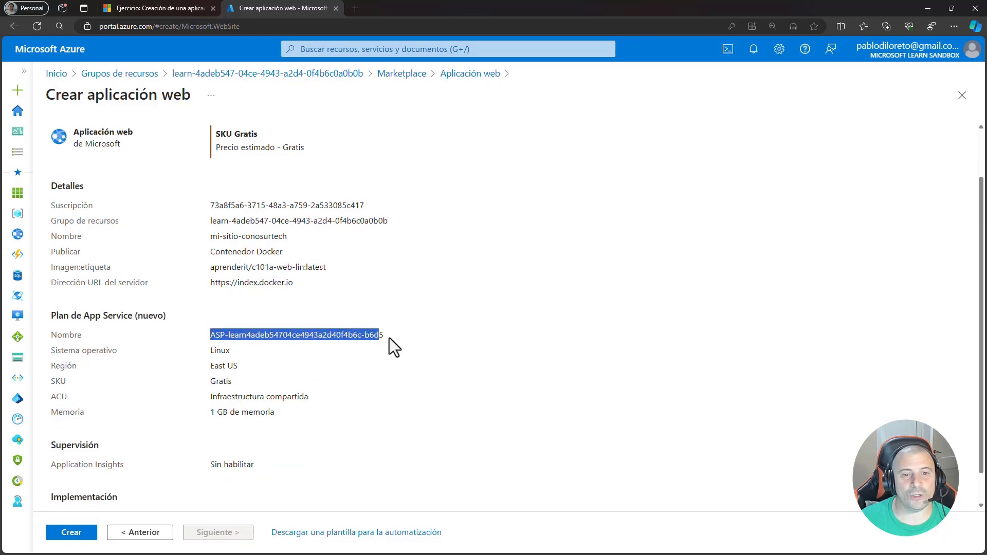
left_click_drag(232, 381, 211, 384)
left_click(249, 437)
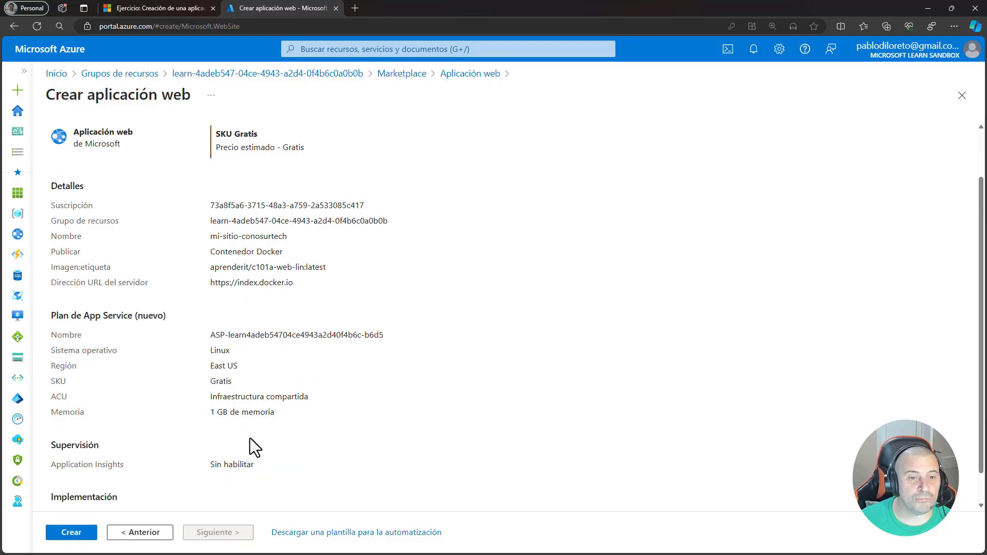
left_click_drag(271, 413, 208, 411)
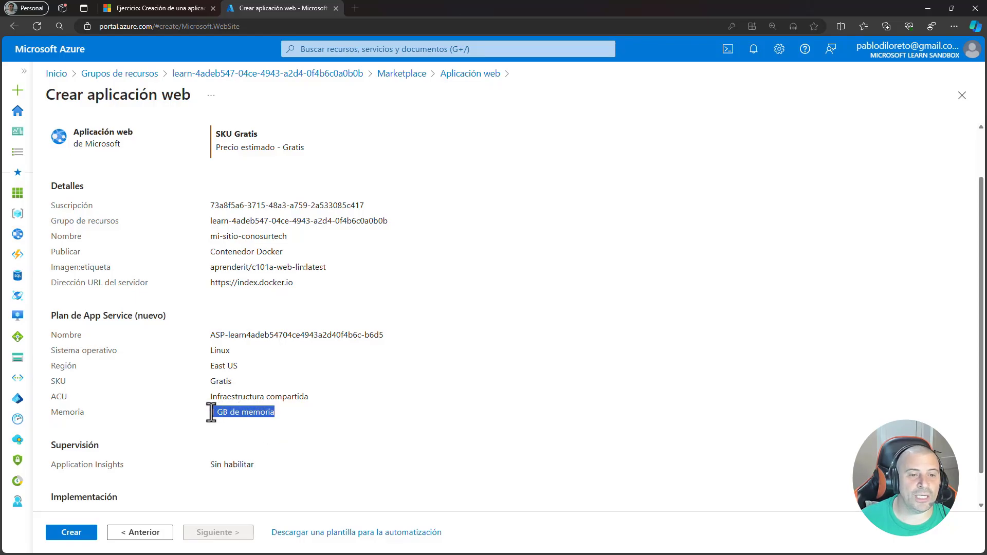
left_click(300, 427)
scroll(300, 427, "down", 1)
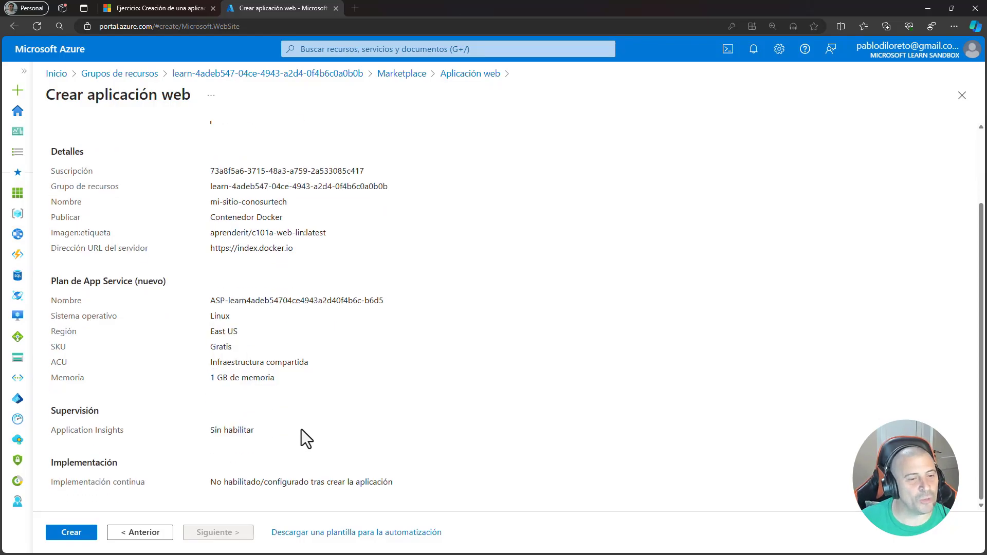
- Create the web app from the reviewed configuration and check the notification for its completed deployment
scroll(302, 431, "up", 3)
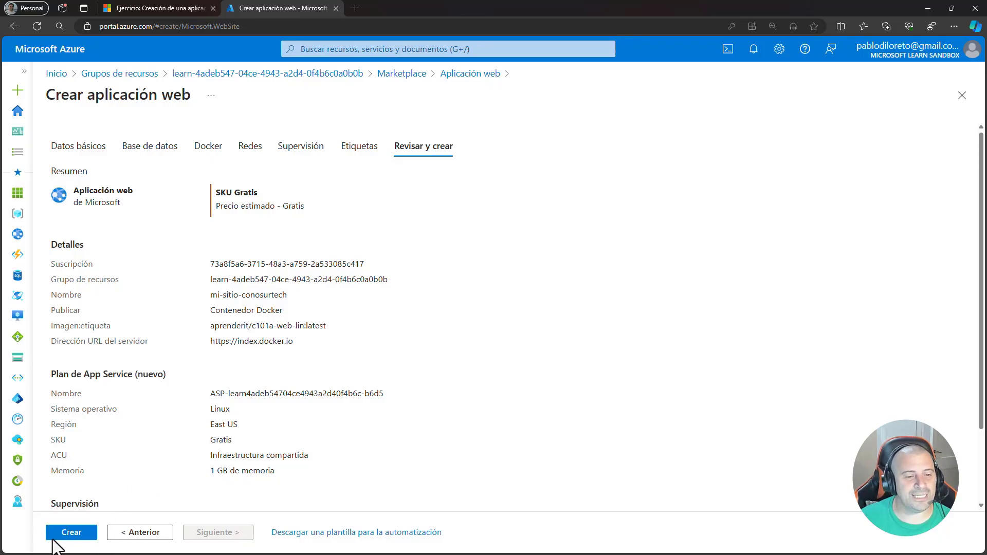
left_click(70, 534)
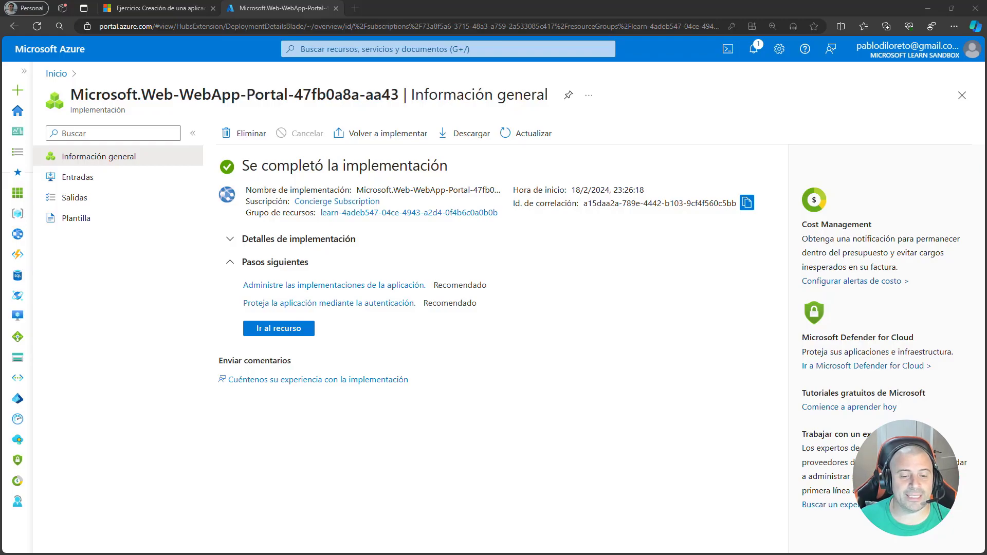
left_click_drag(242, 165, 451, 166)
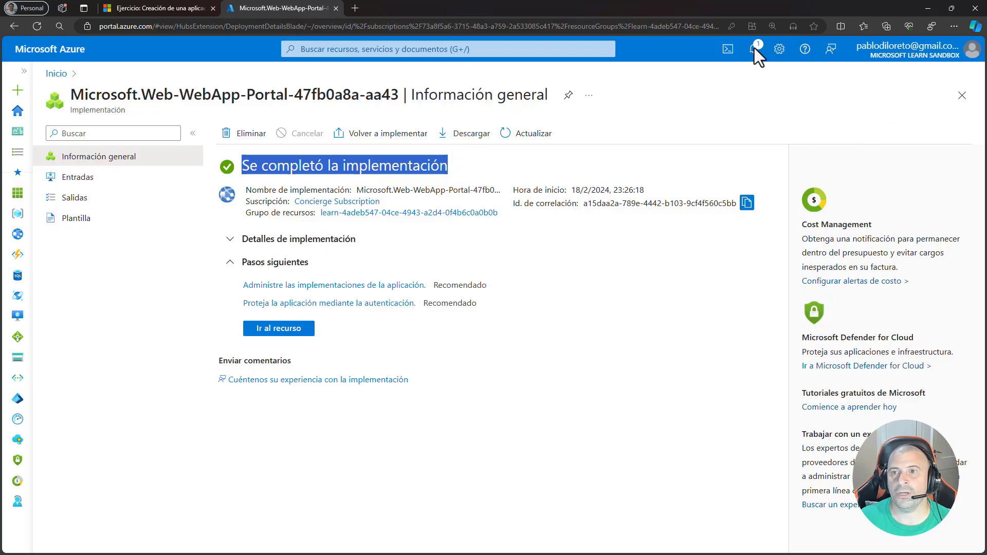
left_click(754, 49)
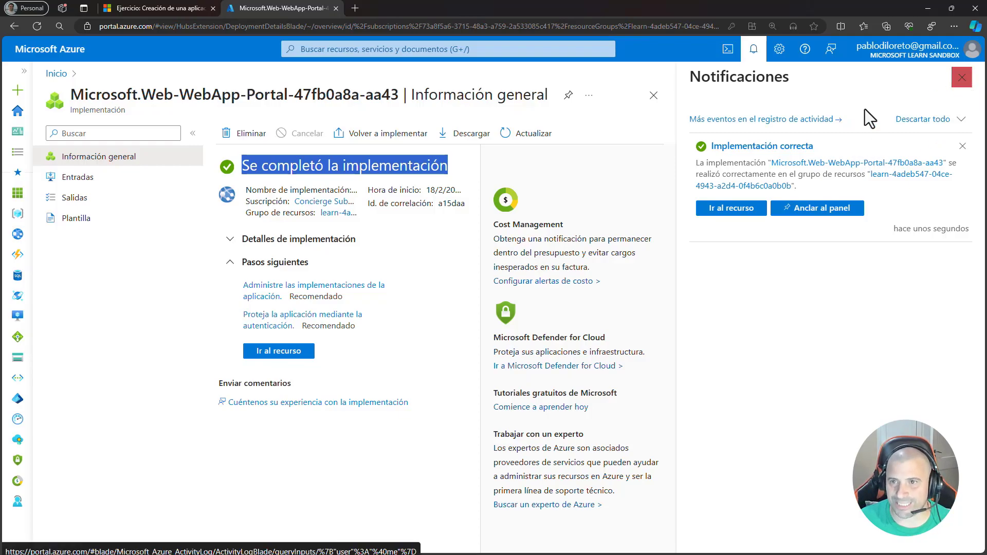
left_click(961, 78)
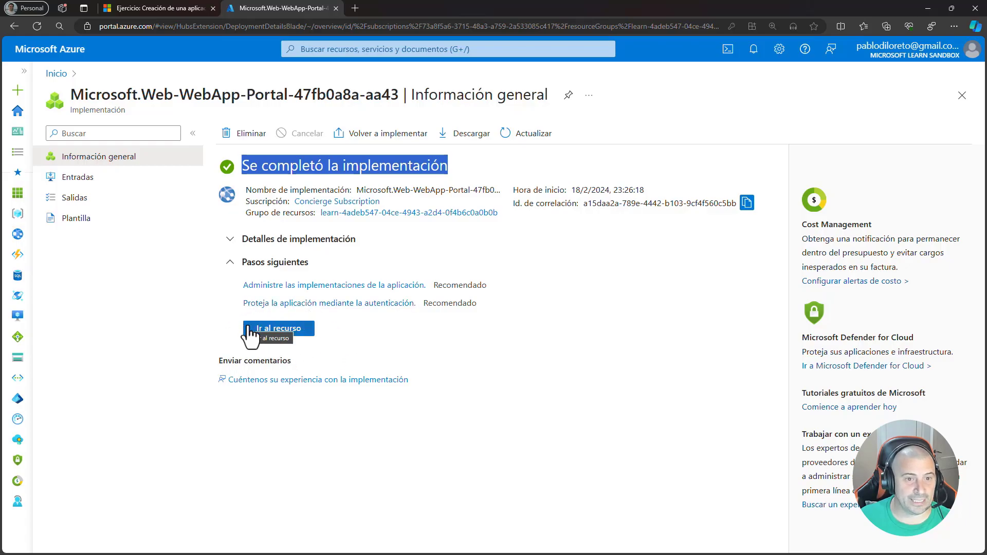
- Go to the deployed mi-sitio-conosurtech resource and examine its name and resource type
left_click(272, 332)
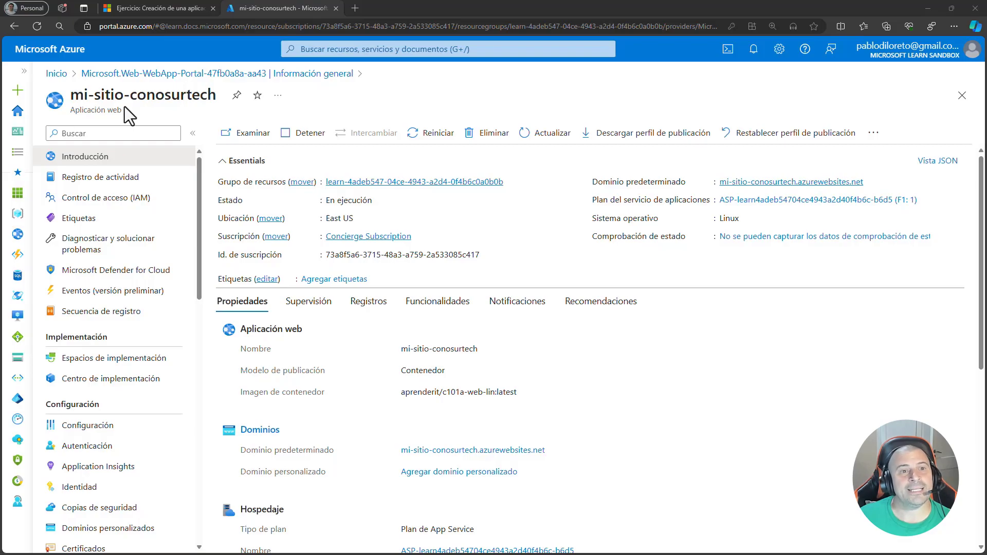
left_click_drag(71, 94, 209, 93)
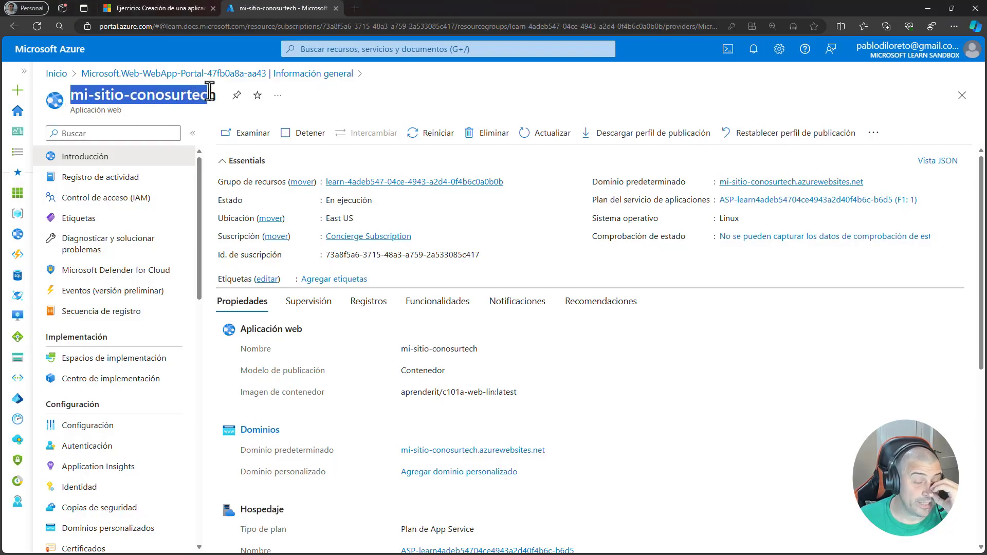
left_click(174, 107)
left_click_drag(69, 110, 124, 113)
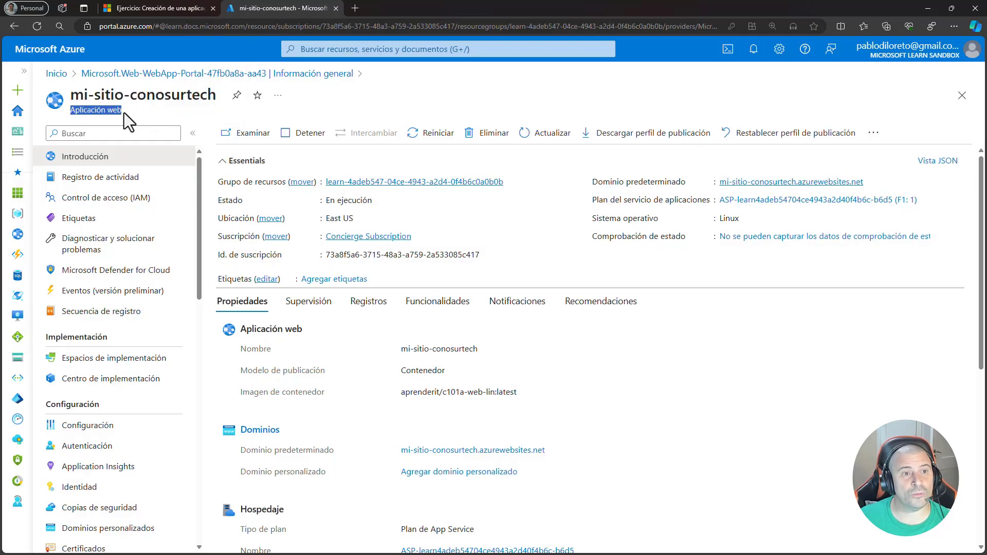
left_click(203, 108)
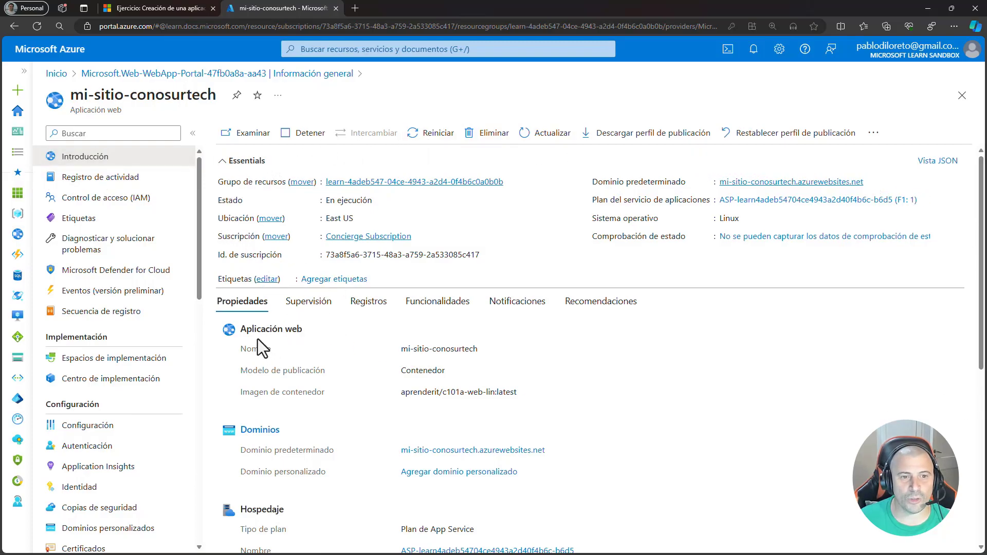
- Examine the web app's properties, including its domains, hosting plan, and SKU and size
left_click(300, 308)
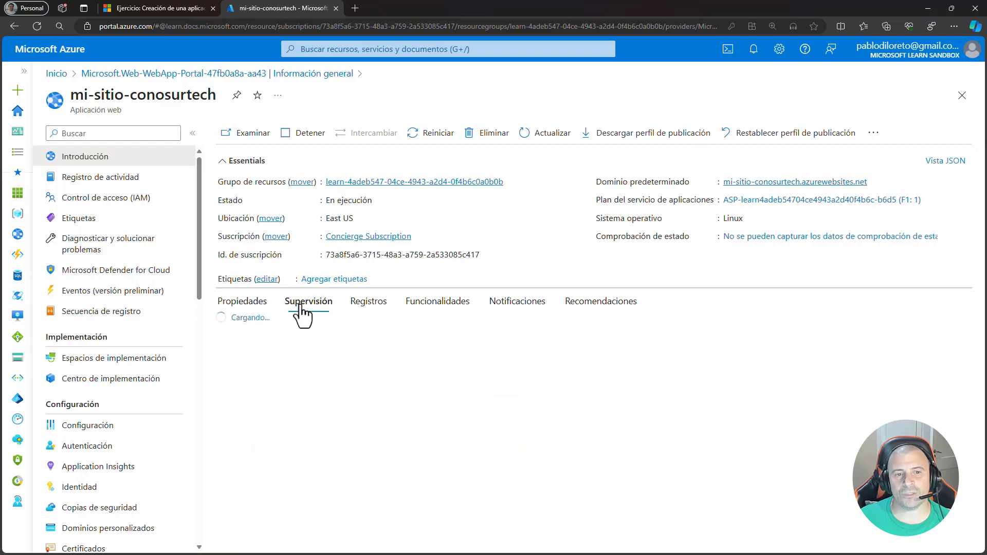
left_click(242, 304)
scroll(350, 400, "down", 4)
scroll(350, 400, "up", 5)
scroll(338, 369, "down", 3)
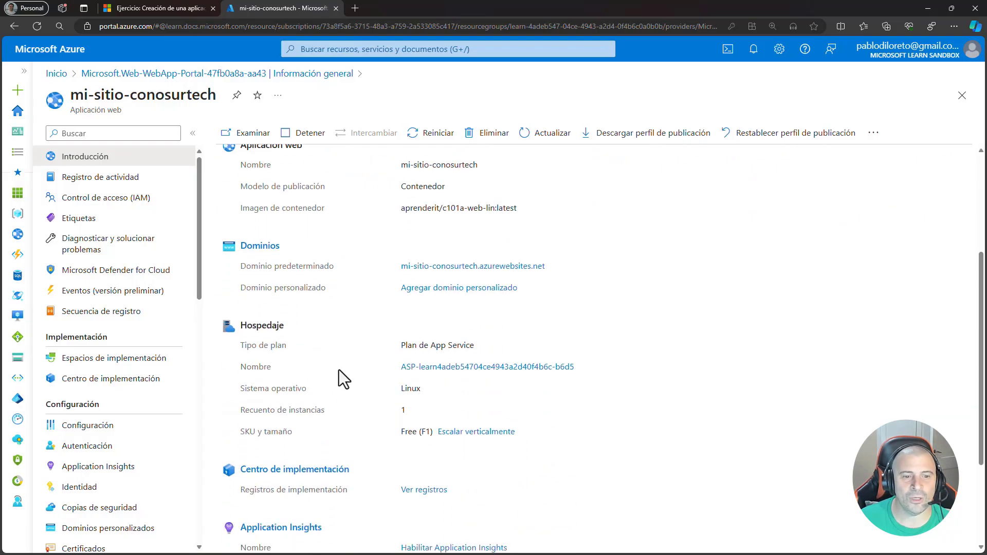
left_click_drag(433, 434, 401, 434)
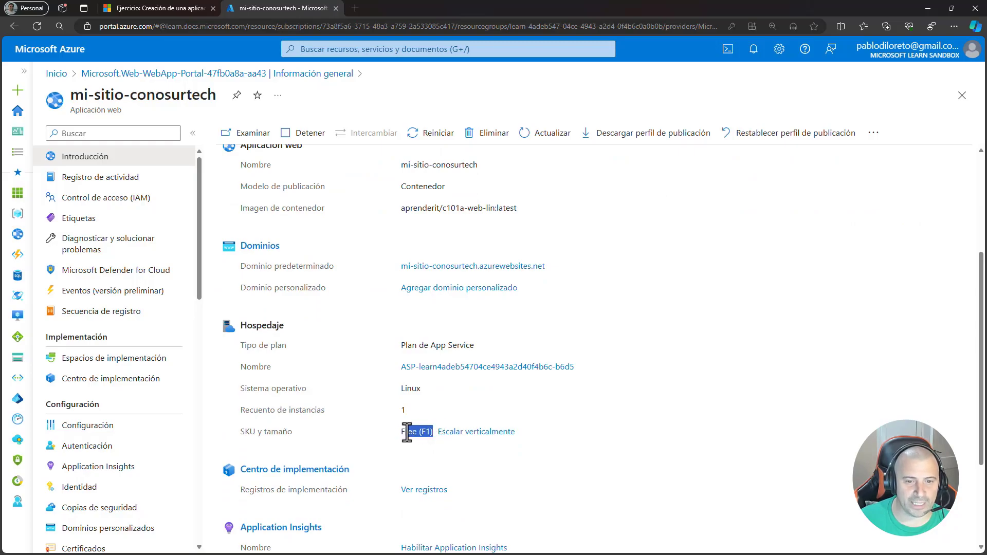
scroll(411, 410, "up", 3)
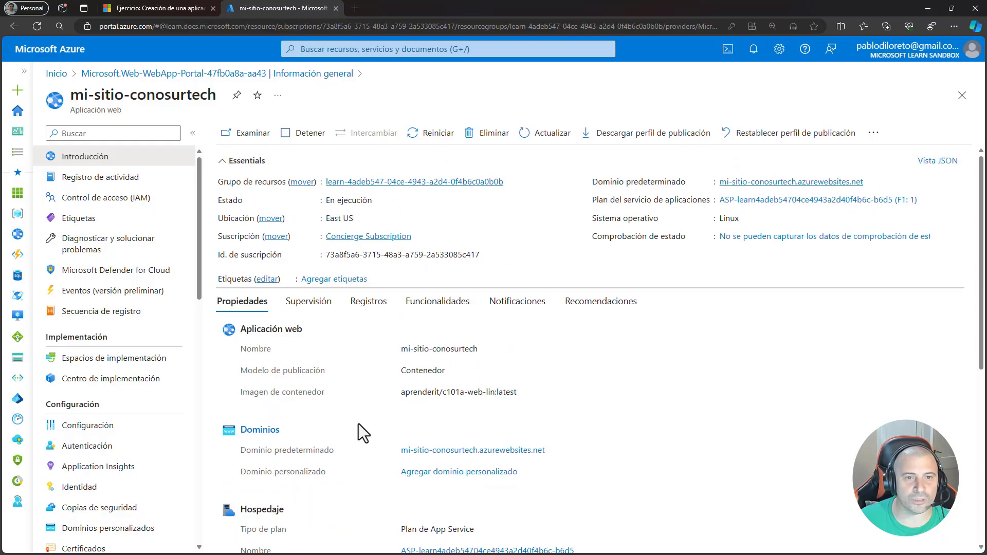
- Examine the web app's key monitoring metrics, from Http 5xx and data traffic to requests and response time
left_click(312, 303)
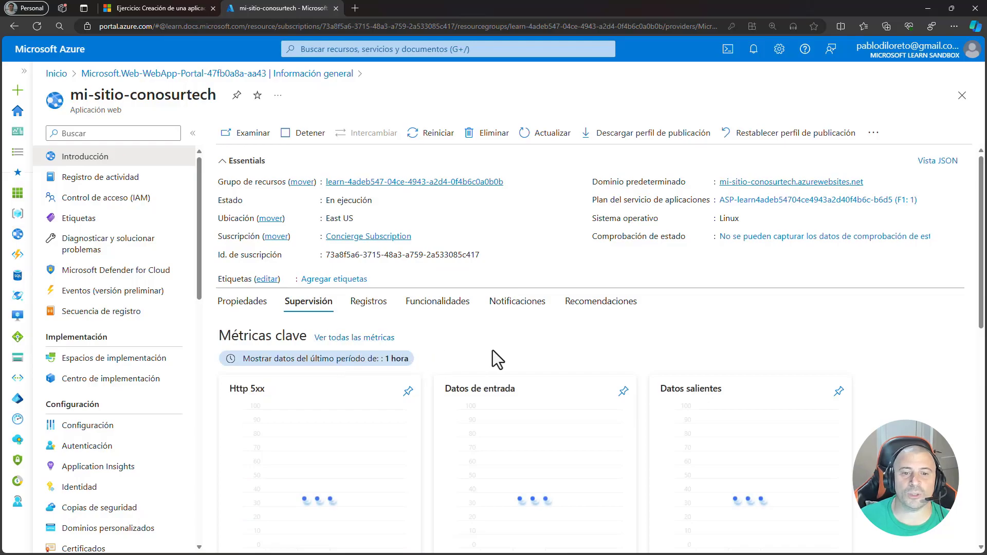
scroll(644, 354, "down", 5)
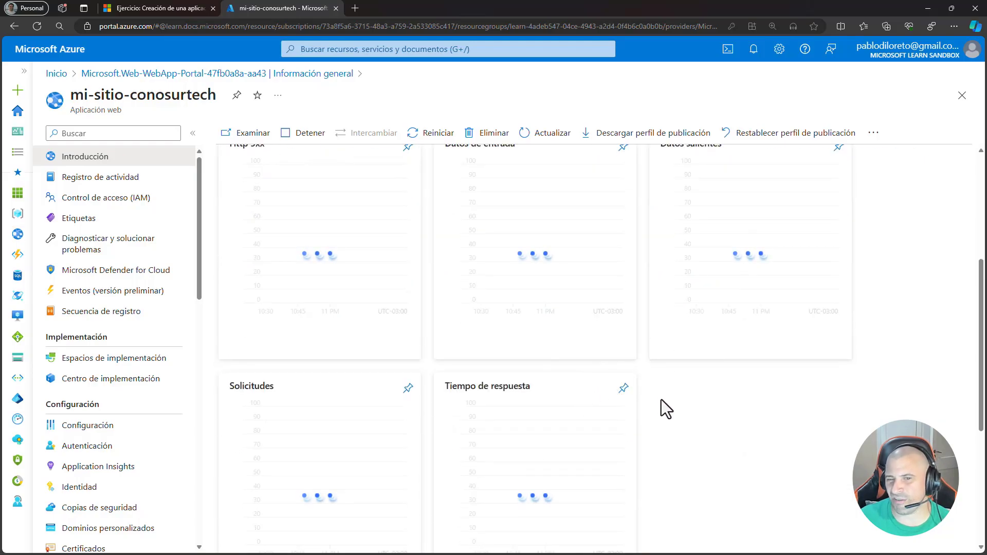
scroll(661, 406, "up", 2)
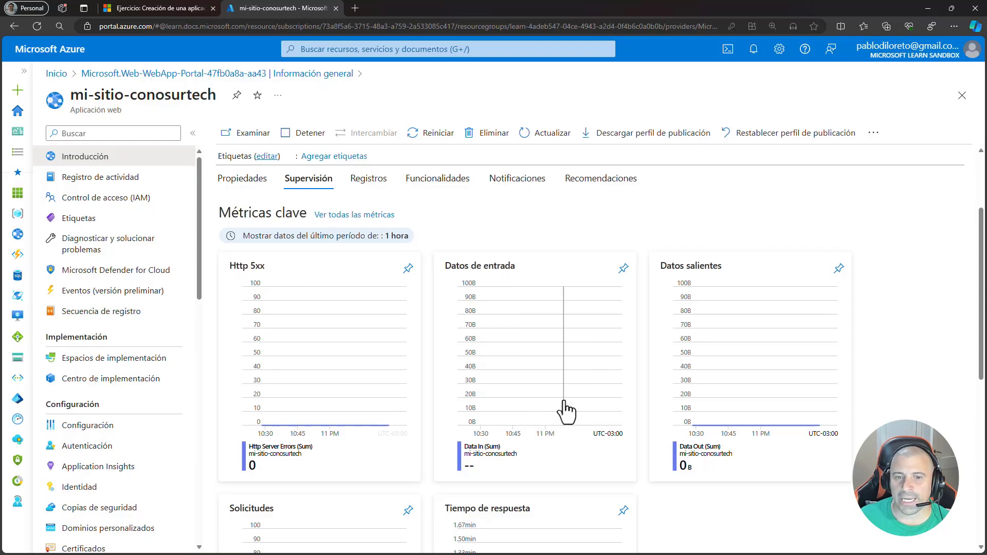
scroll(668, 427, "down", 3)
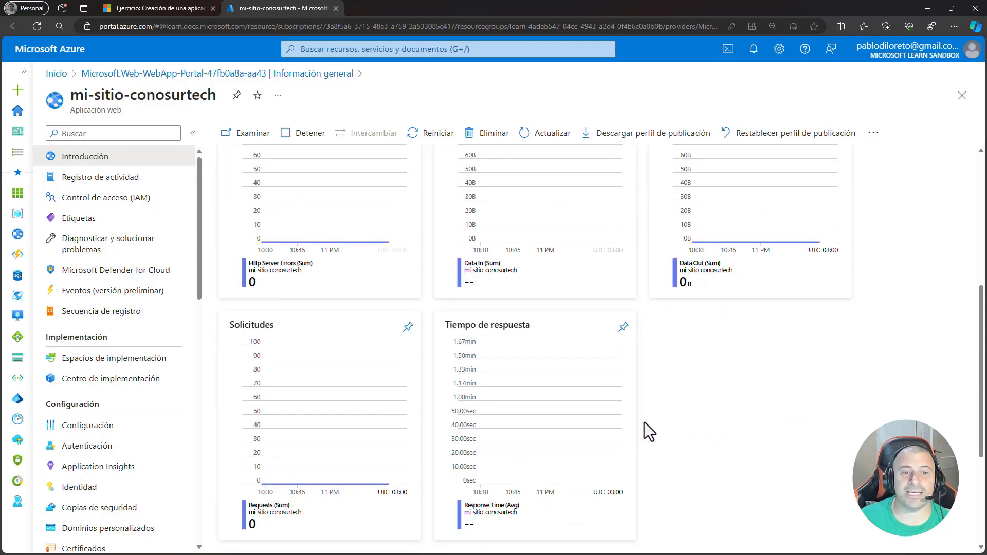
scroll(298, 406, "down", 1)
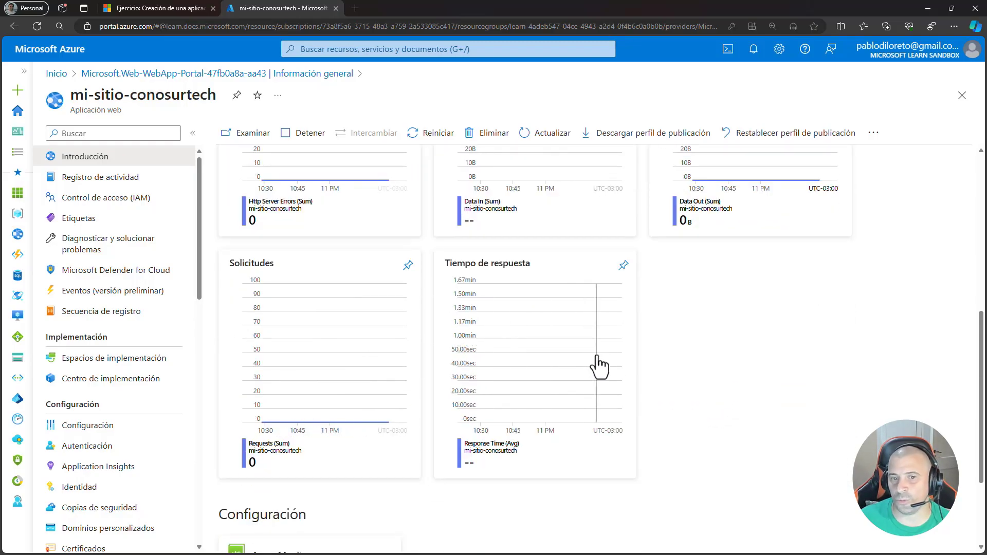
scroll(594, 400, "up", 5)
scroll(594, 400, "down", 7)
scroll(594, 400, "up", 8)
- Review the web app's logs, features, notifications and recommendations, and return to its properties
left_click(378, 309)
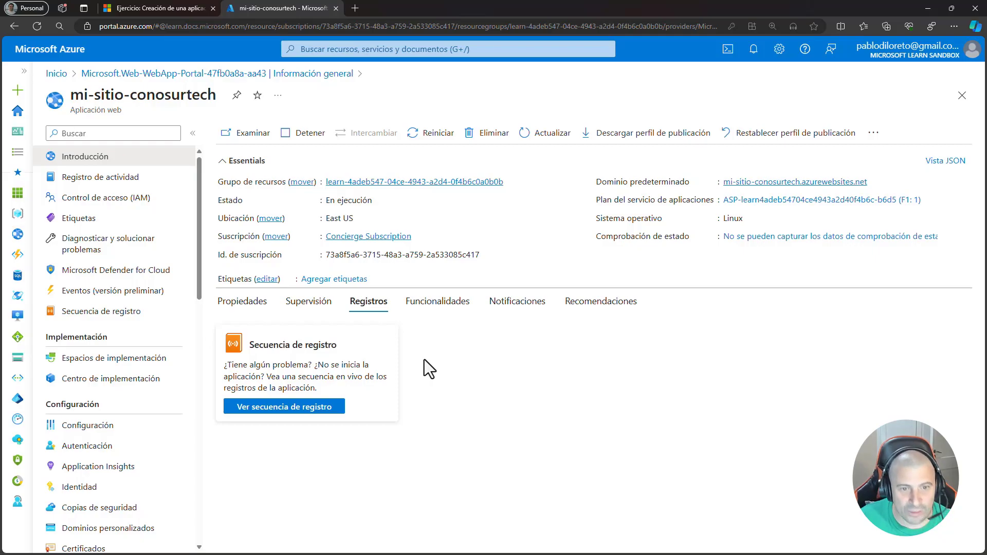
left_click(438, 304)
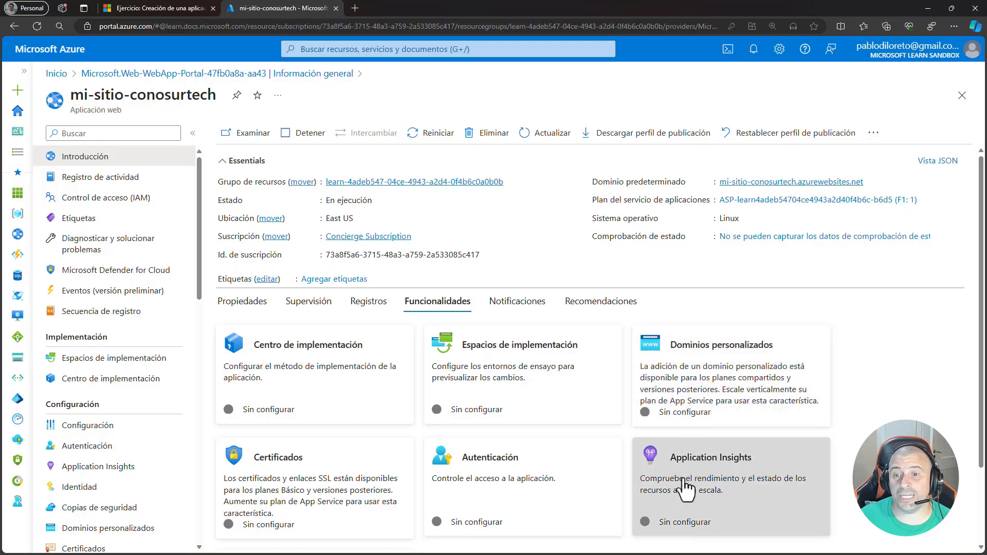
scroll(293, 502, "down", 2)
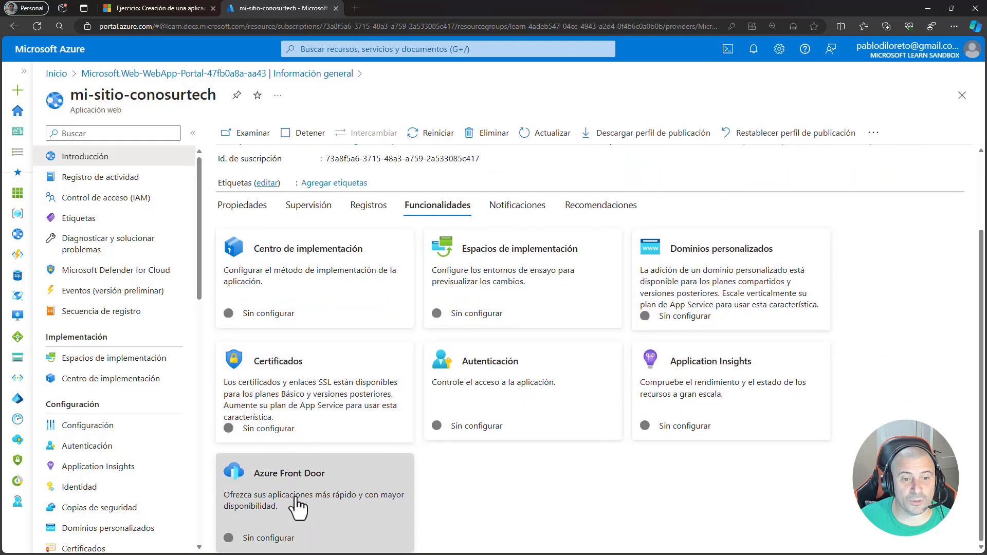
scroll(293, 503, "up", 2)
left_click(518, 304)
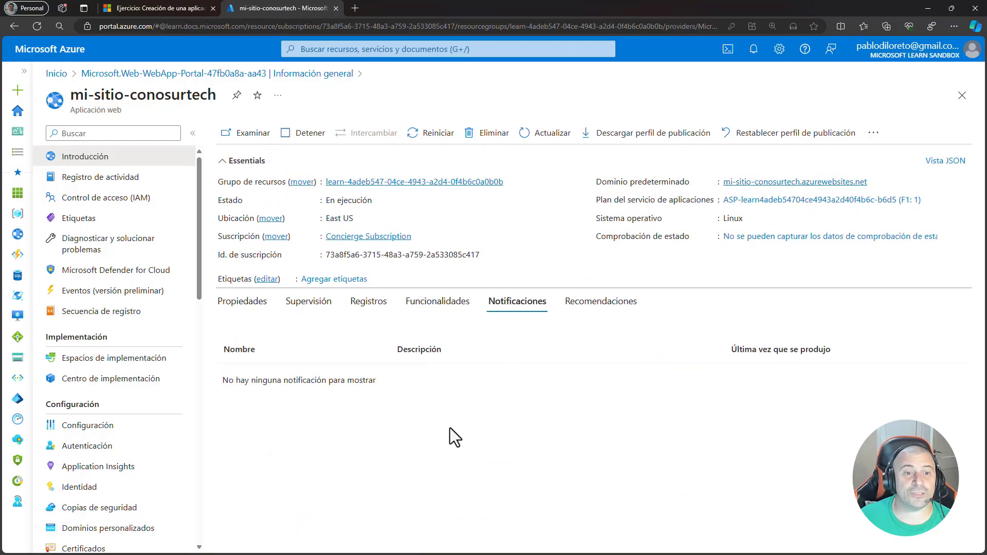
left_click(600, 309)
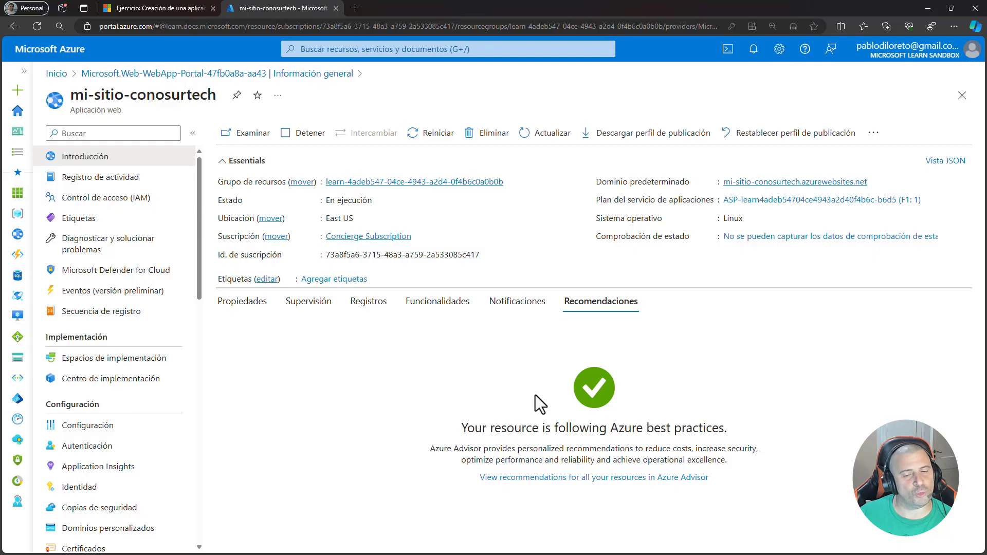
left_click(252, 306)
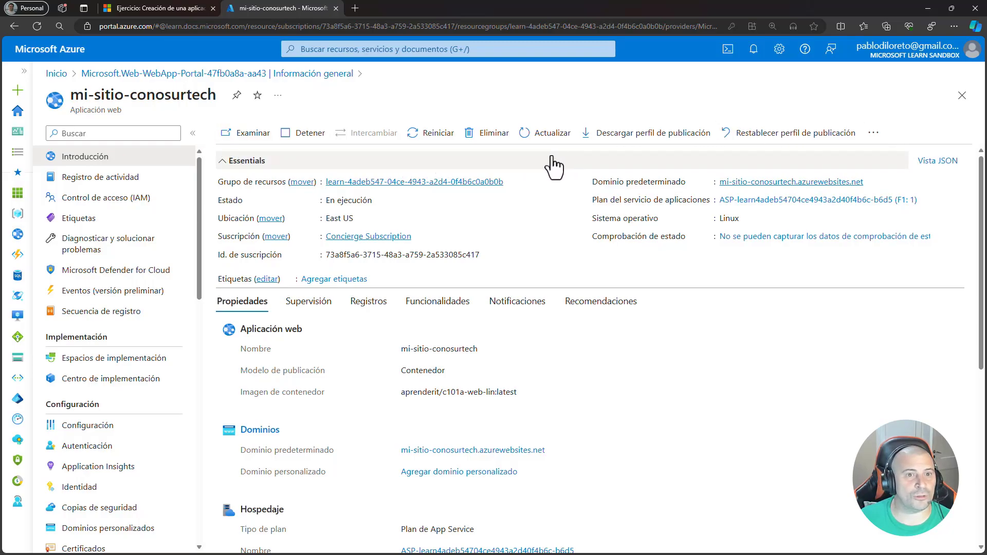
- Browse to the deployed mi-sitio-conosurtech site and open its environment variables page
left_click(244, 135)
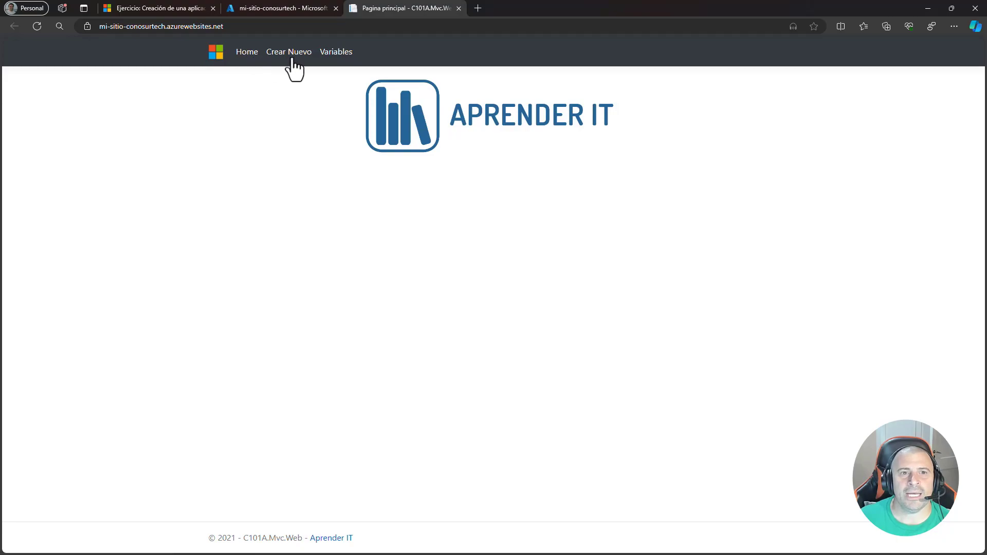
left_click(338, 52)
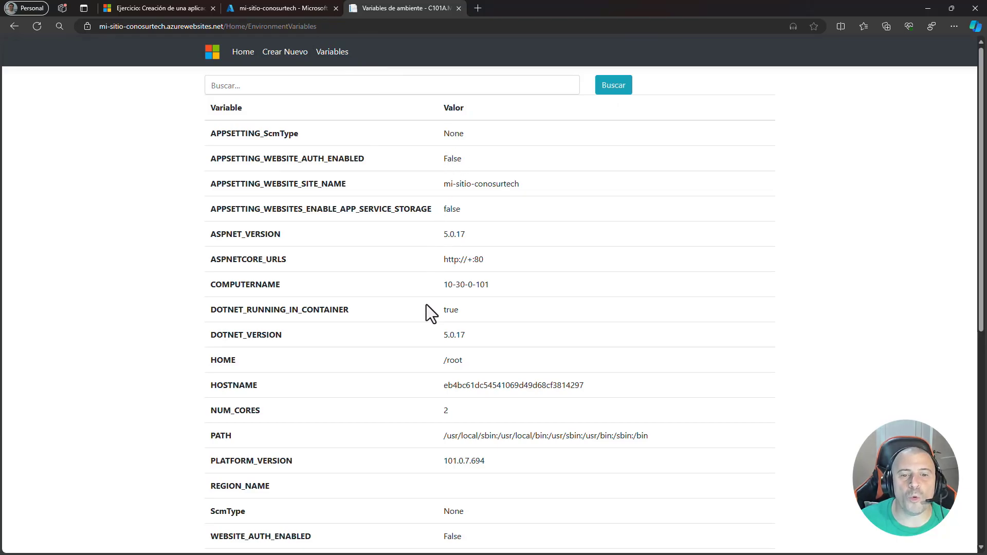
scroll(427, 309, "down", 8)
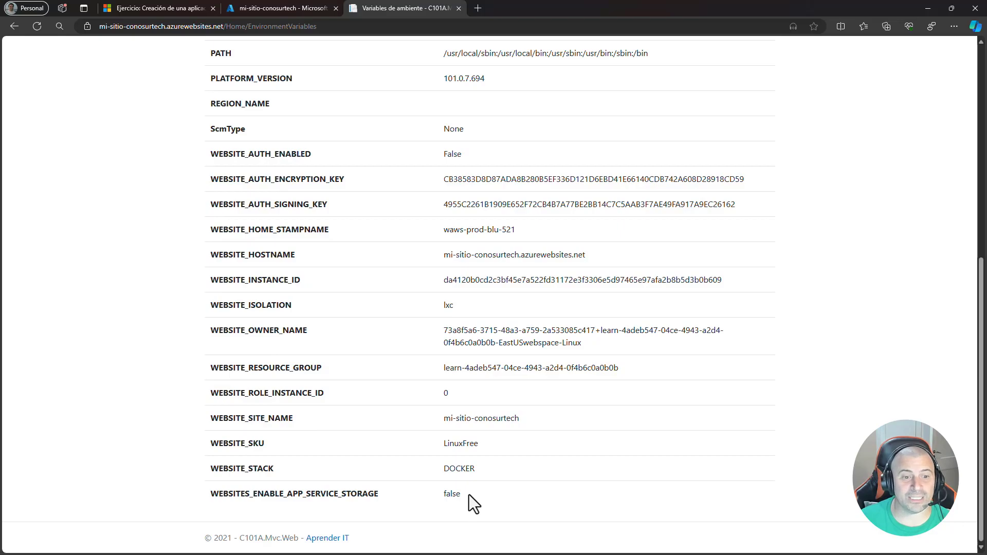
- Examine the site's SKU, stack, site name, role instance ID and resource group among the environment variables
left_click_drag(479, 443, 211, 446)
left_click_drag(476, 469, 207, 473)
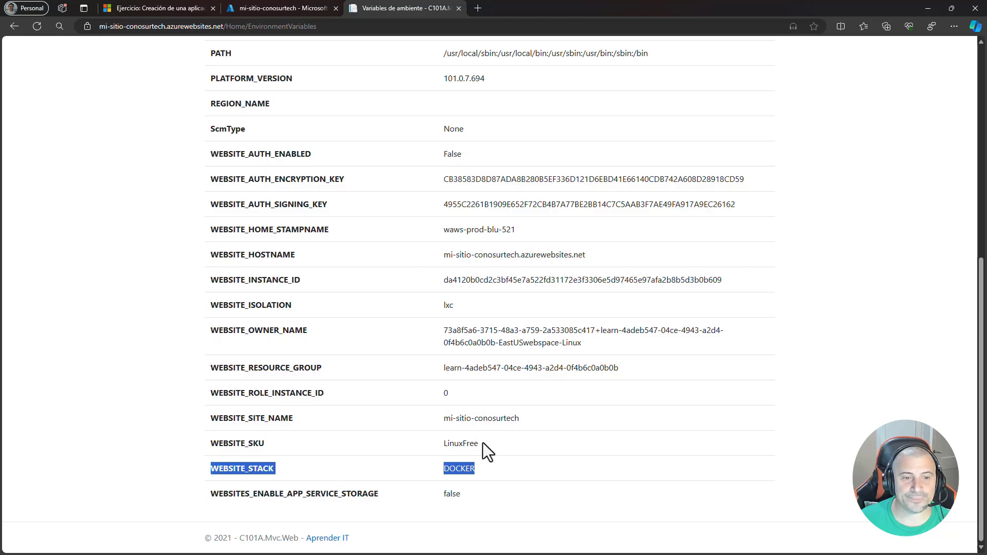
left_click_drag(519, 419, 210, 424)
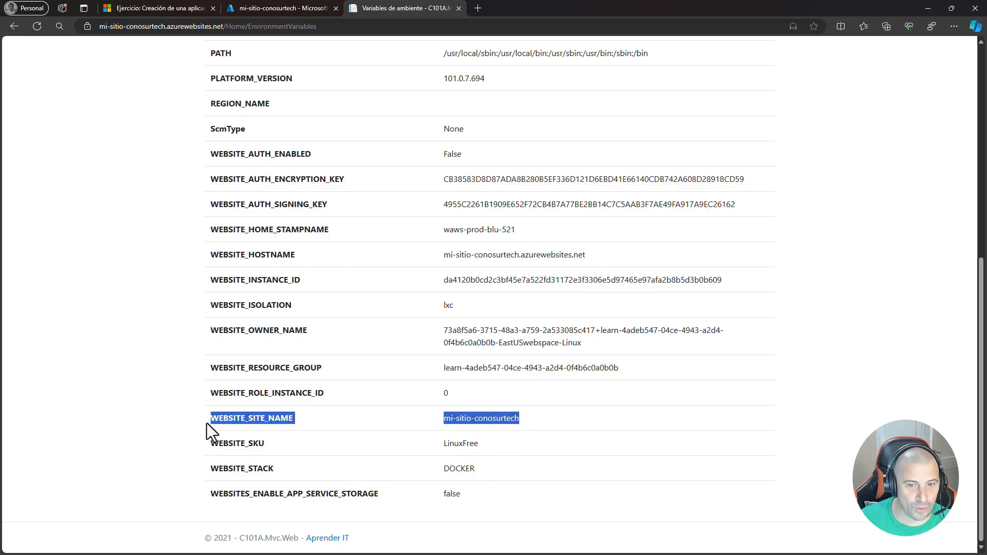
left_click_drag(462, 394, 435, 394)
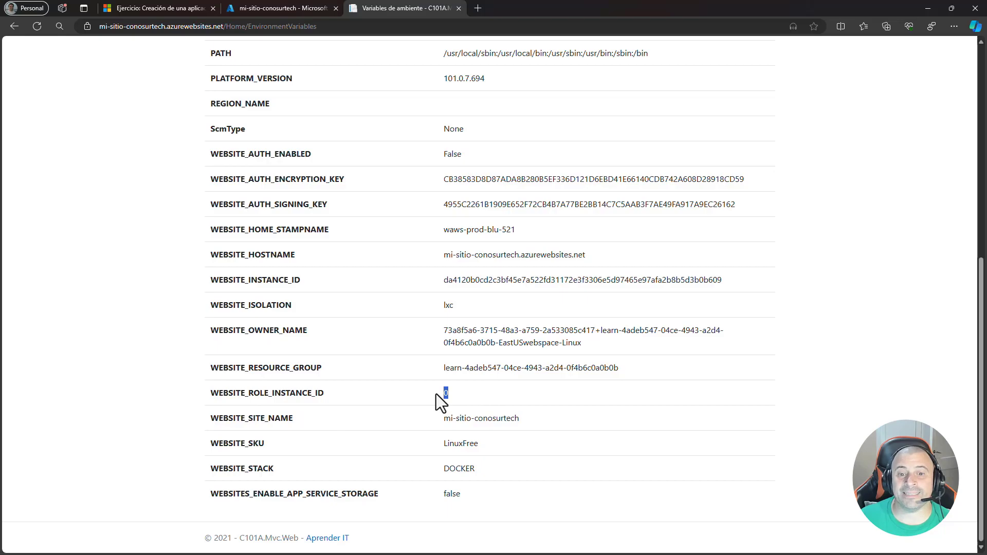
left_click(514, 393)
left_click_drag(622, 367, 458, 378)
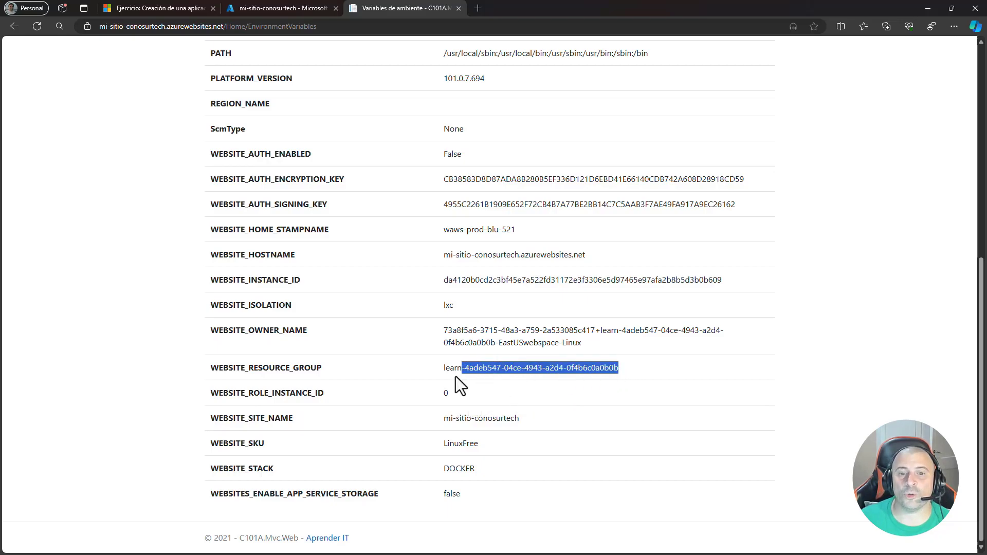
- Examine the PATH and HOME environment variables of the running container
scroll(483, 442, "up", 1)
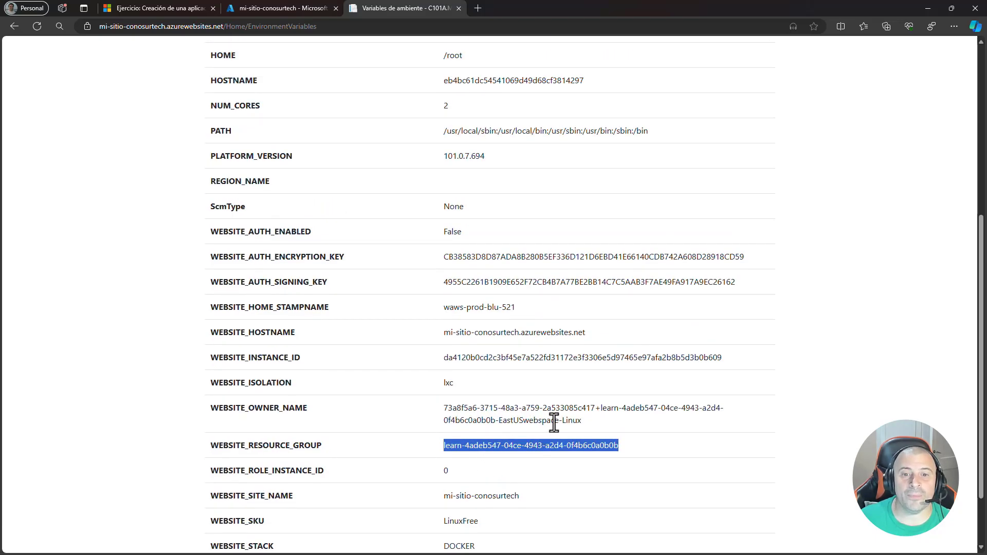
scroll(553, 419, "up", 3)
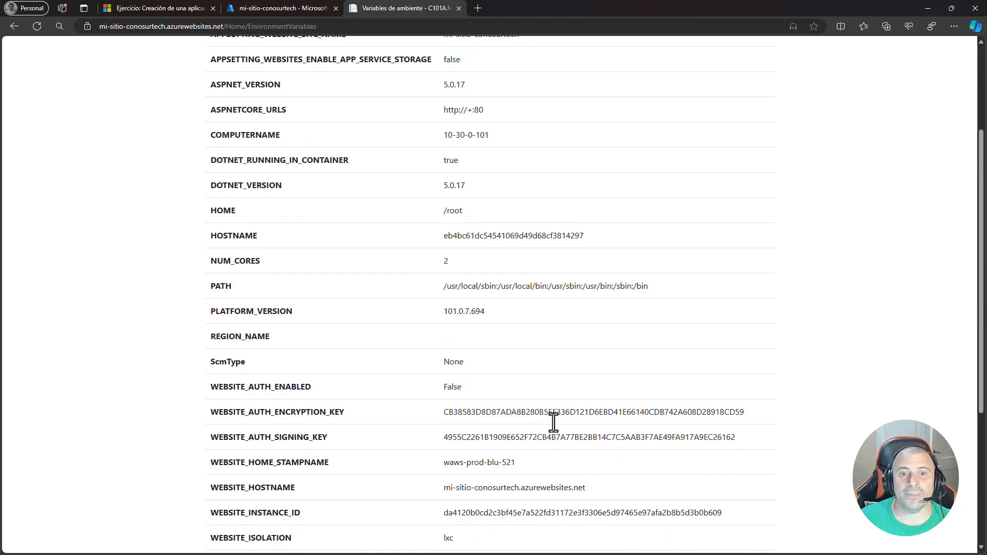
left_click_drag(649, 284, 446, 291)
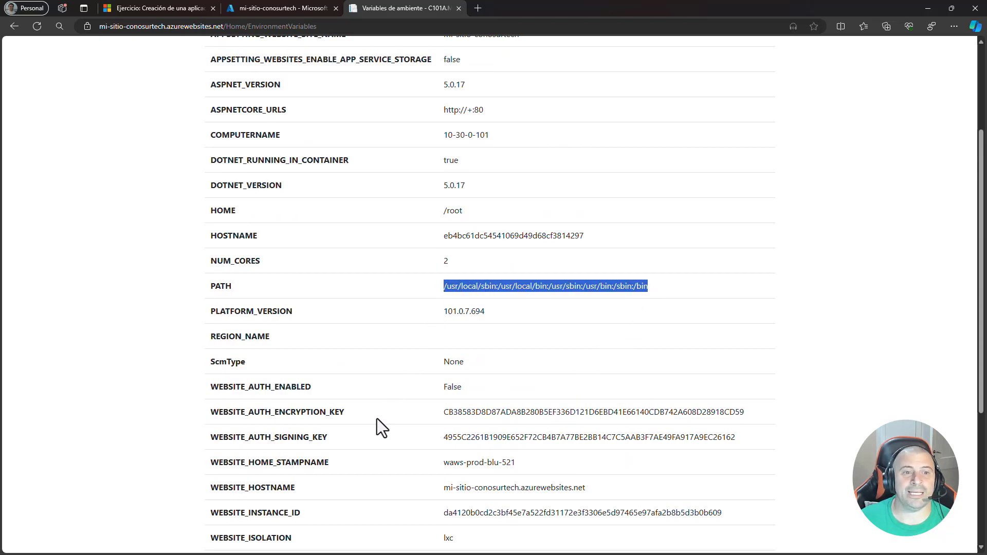
scroll(395, 425, "up", 2)
left_click_drag(465, 289, 440, 290)
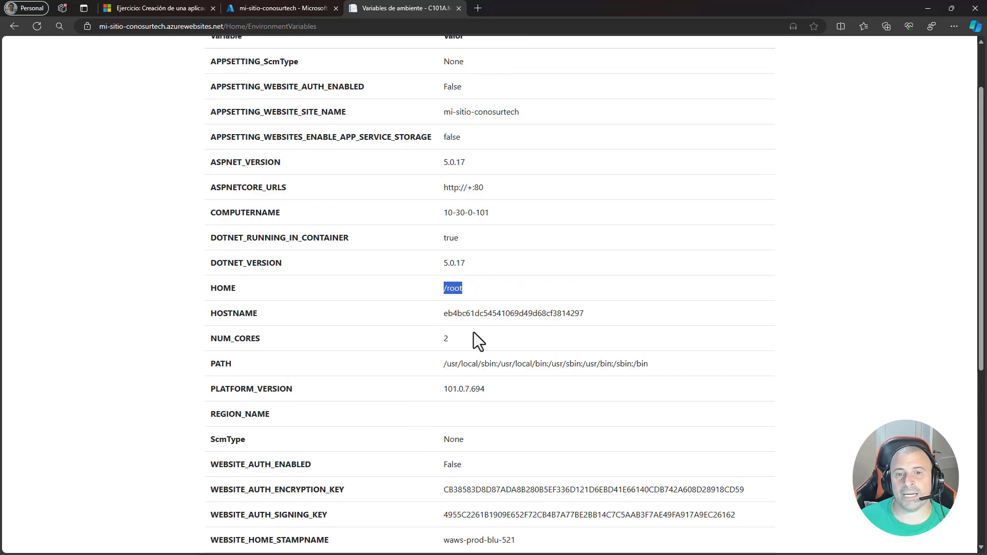
- Examine the ASPNETCORE_URLS variable in the site's environment variables list
scroll(474, 335, "up", 2)
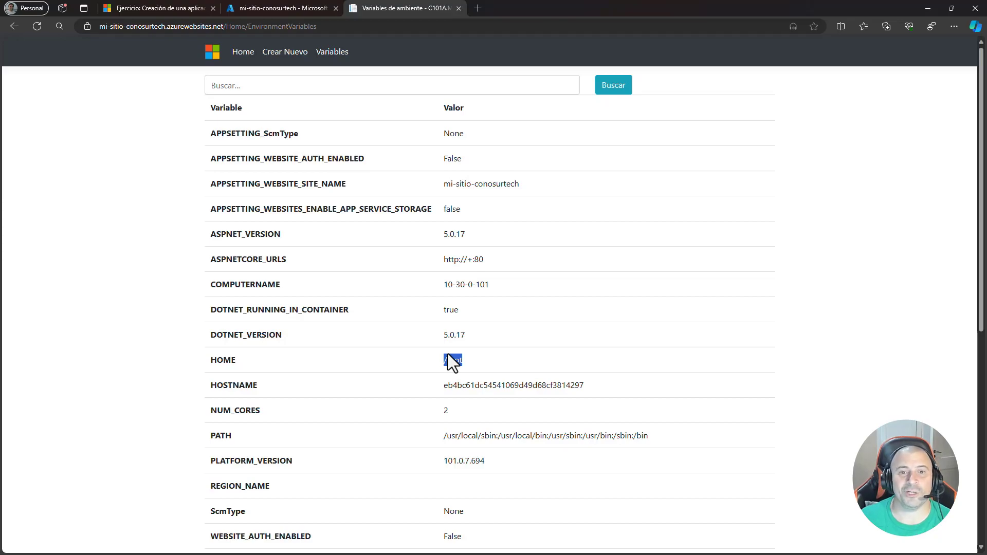
left_click_drag(485, 261, 444, 264)
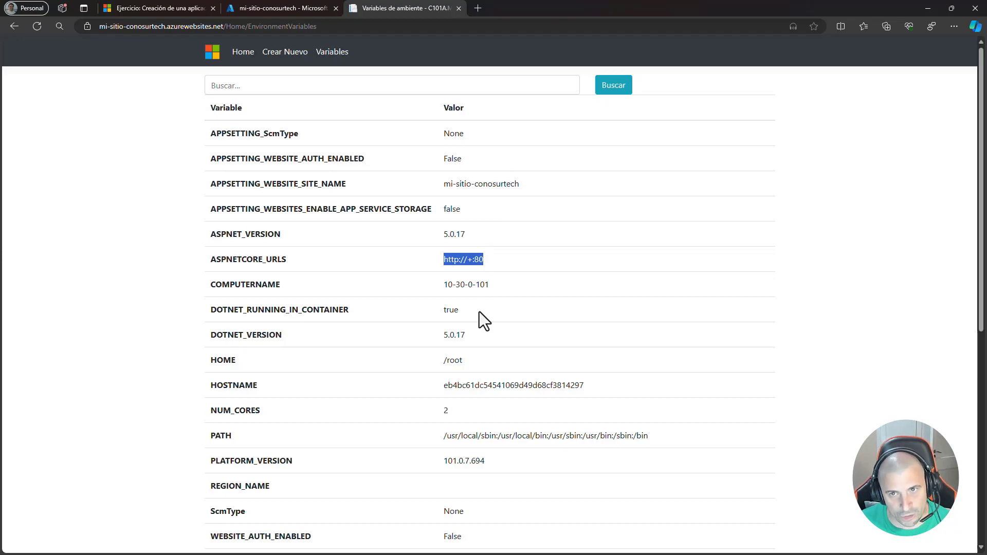
left_click(498, 348)
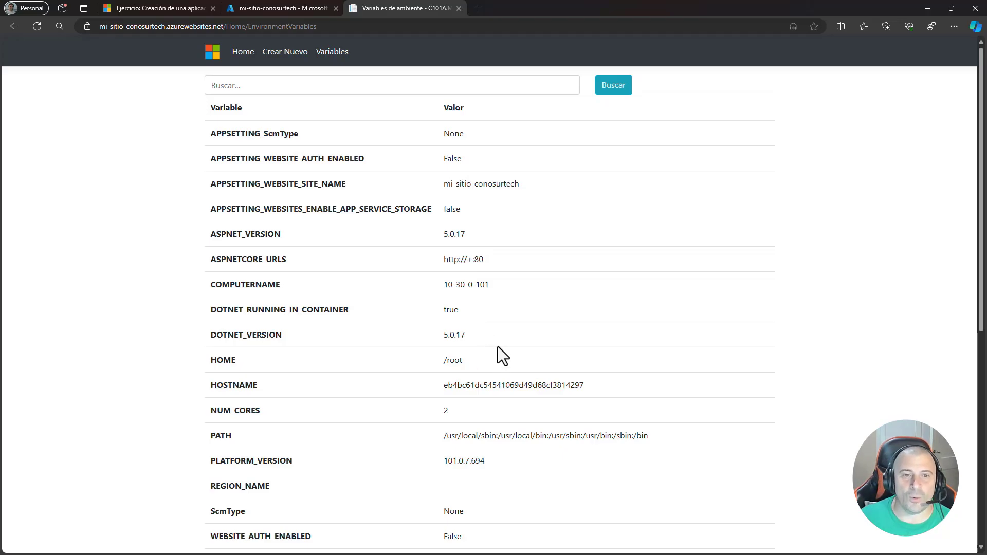
left_click(290, 54)
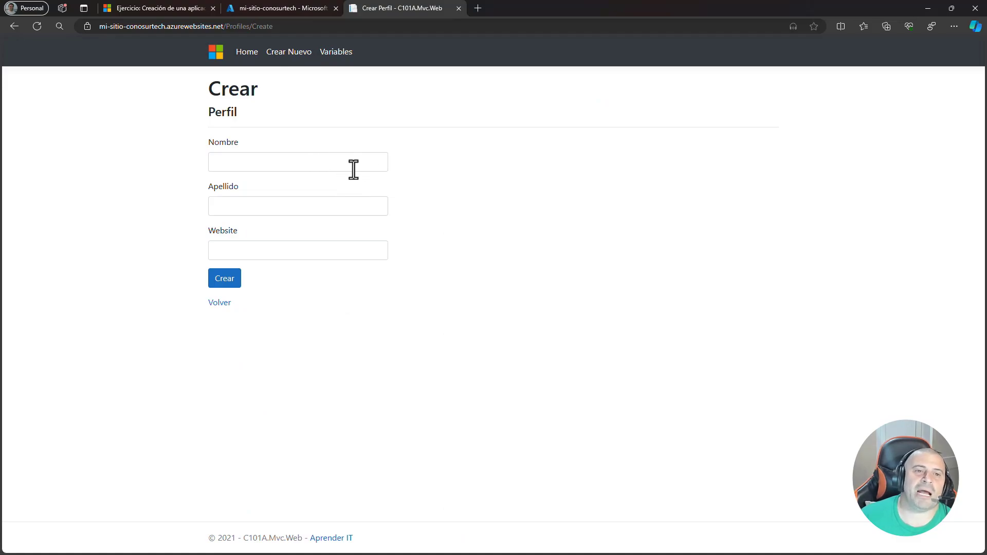
left_click(339, 162)
type("Pablo")
key("Tab")
type("Di Loreto")
key("Tab")
type("h")
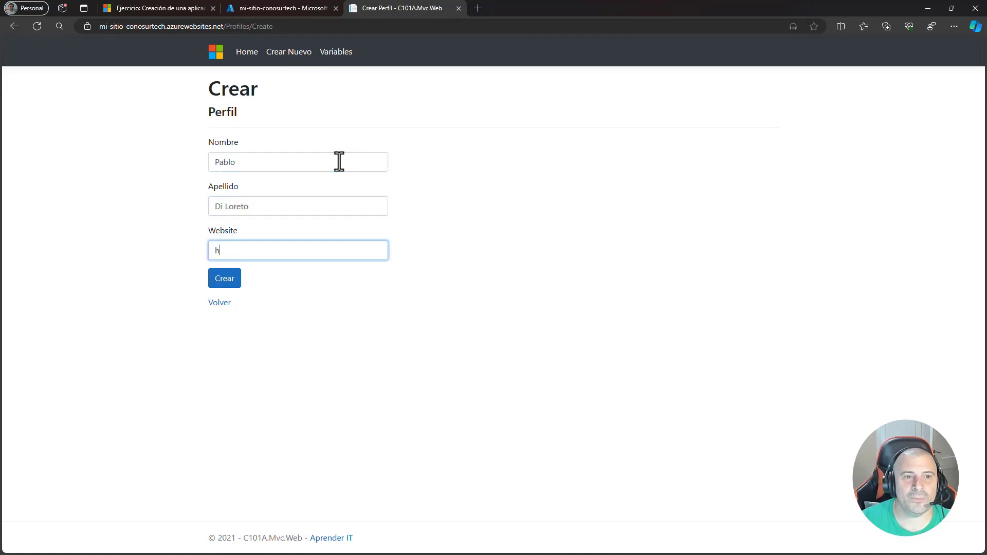
type("ttps://cono")
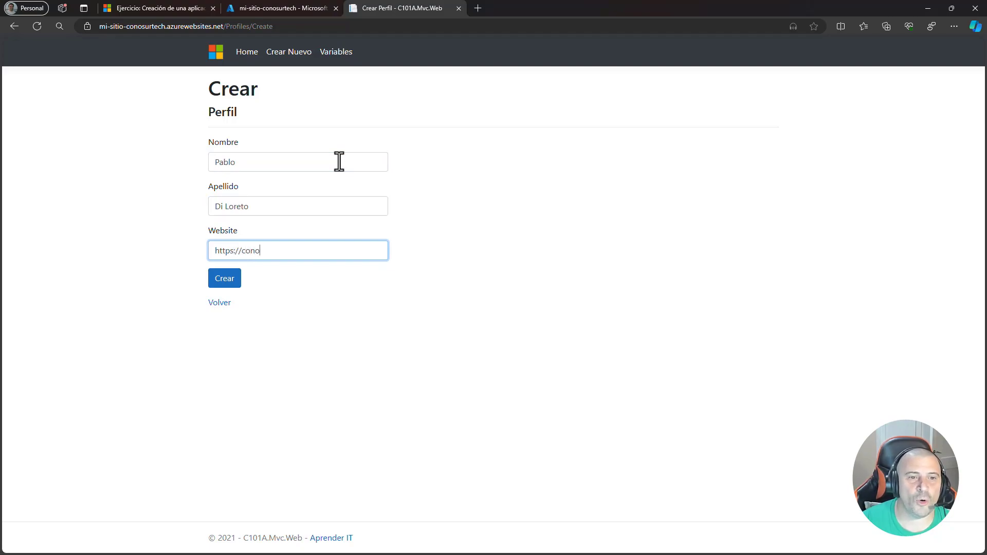
type("sur.tech/")
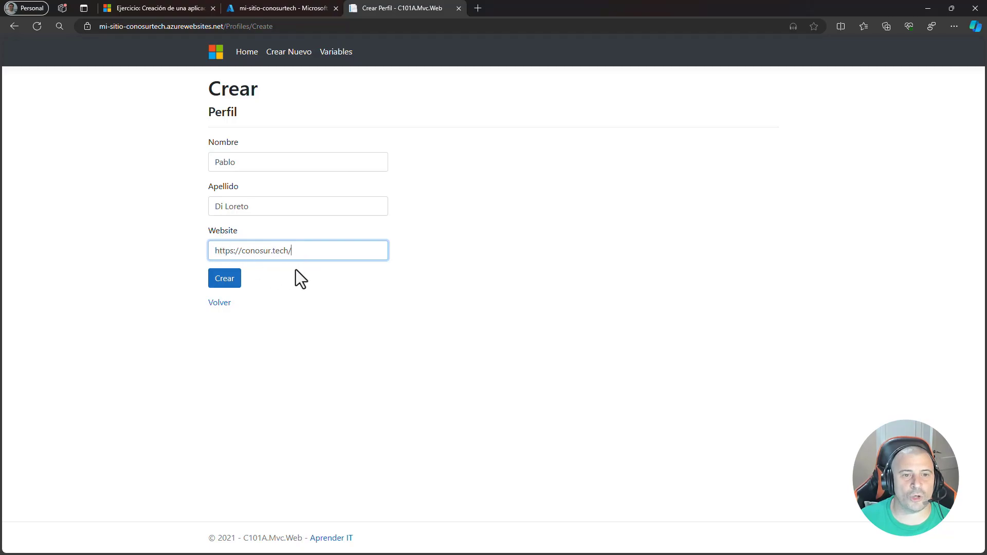
left_click(223, 282)
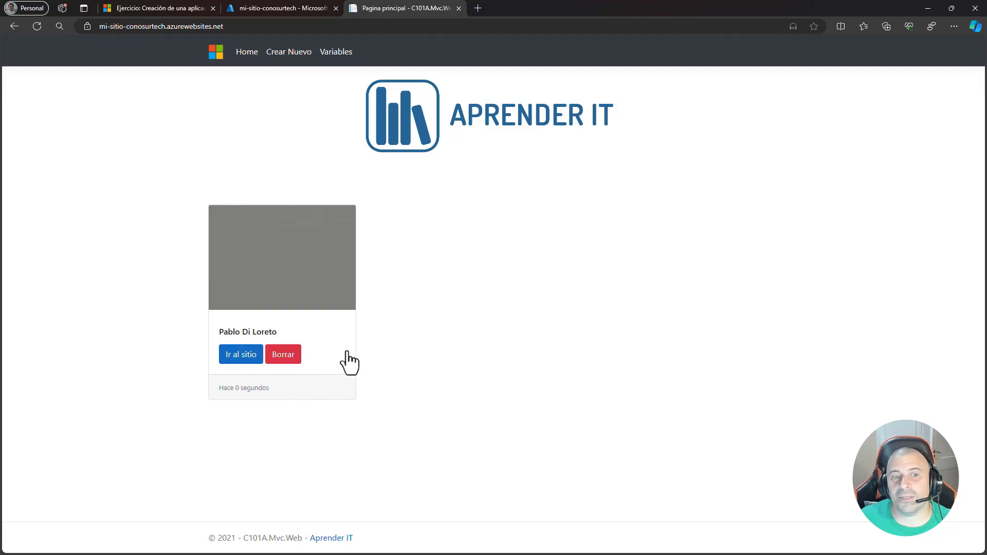
- Open the website linked from the profile card, and return to the site's home page
left_click(239, 359)
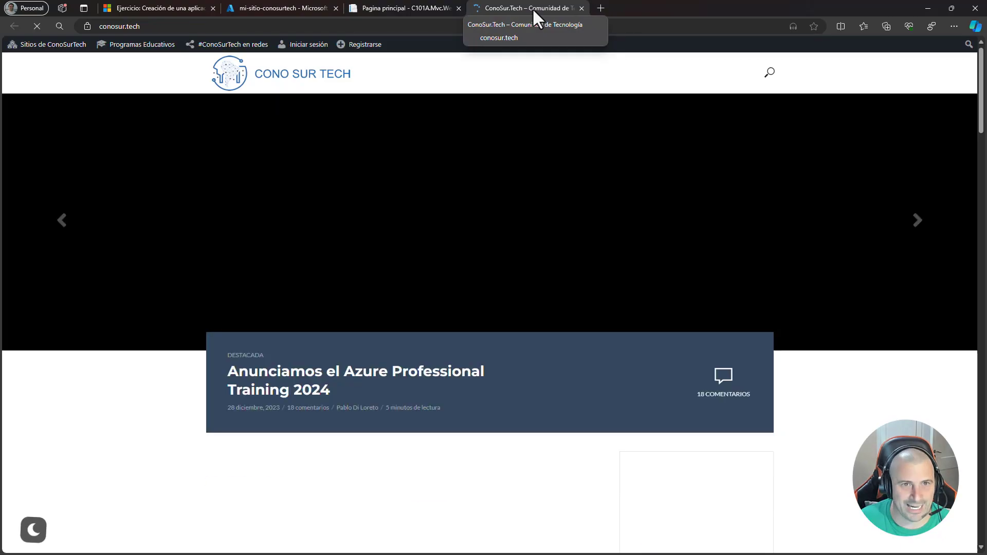
middle_click(532, 8)
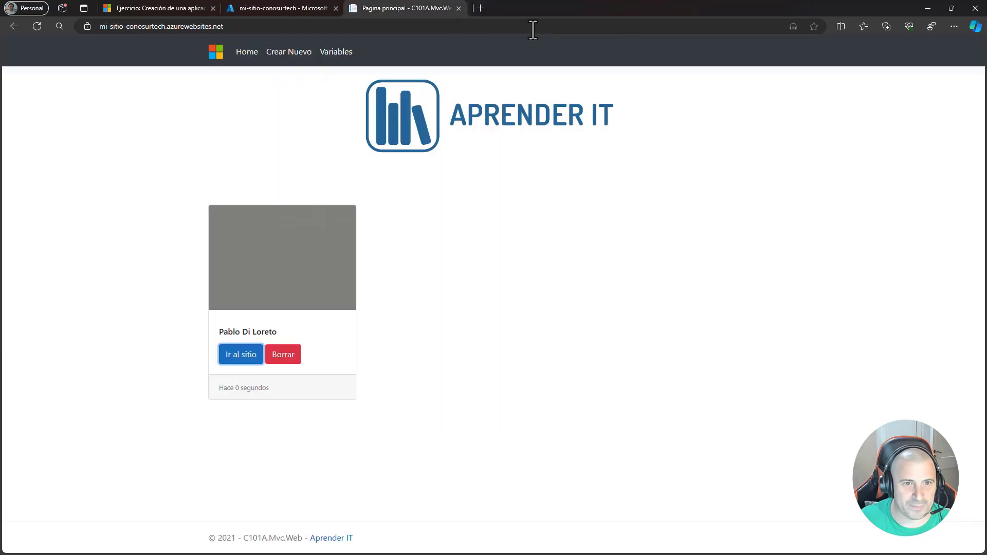
left_click(333, 465)
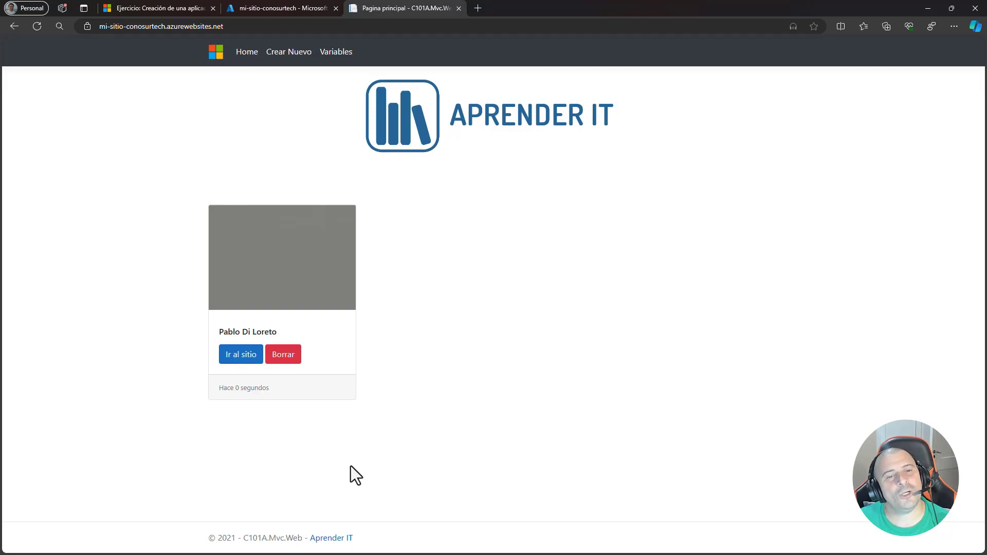
- Delete the profile from the site, confirm the deletion and reload the home page
left_click(282, 355)
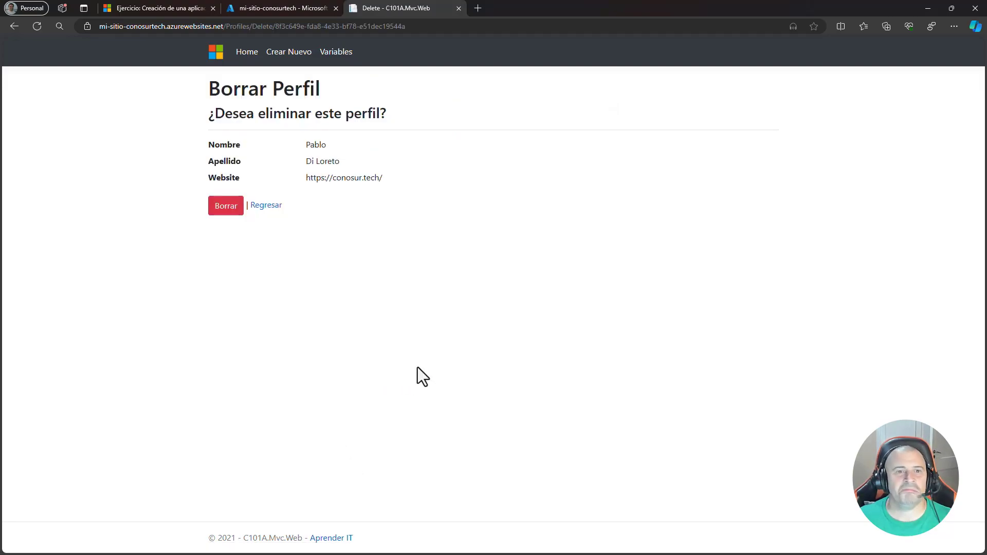
left_click(223, 206)
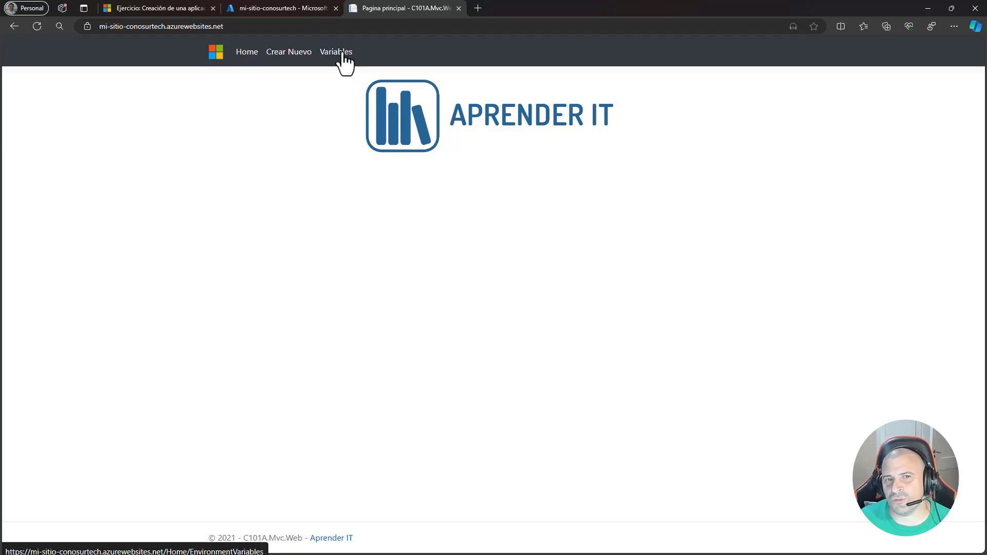
left_click(241, 54)
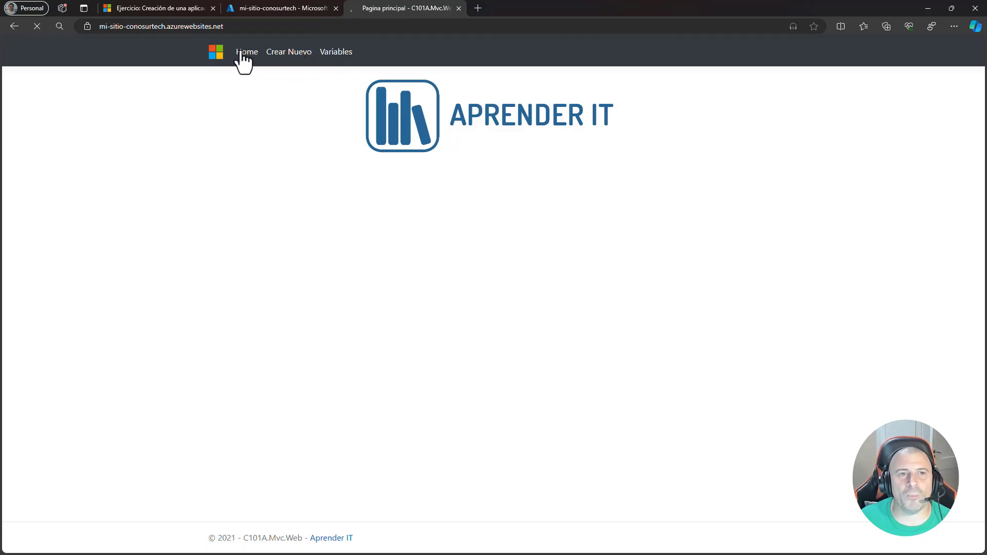
- Switch to the Azure portal and review the management options available for the mi-sitio-conosurtech web app
left_click(271, 7)
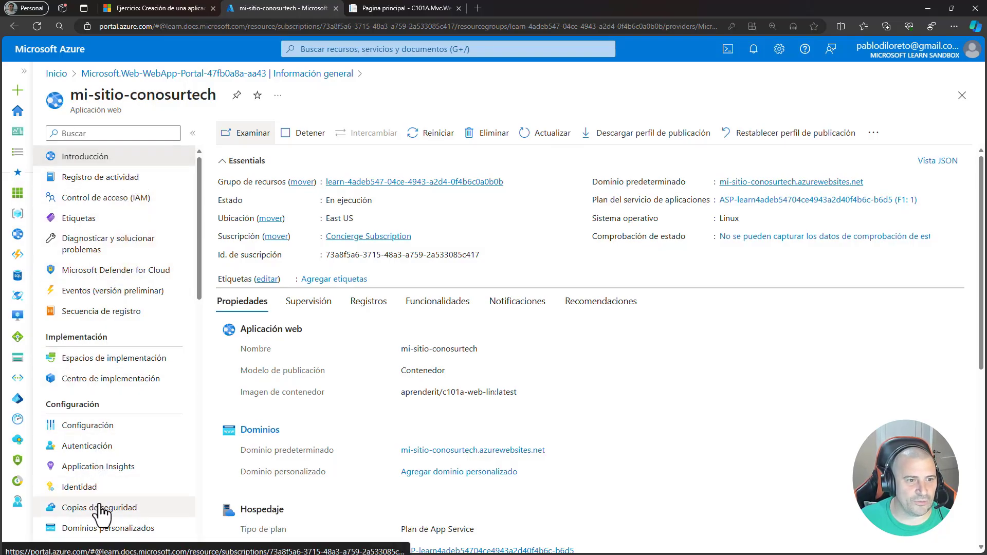
scroll(101, 511, "down", 7)
scroll(101, 512, "down", 5)
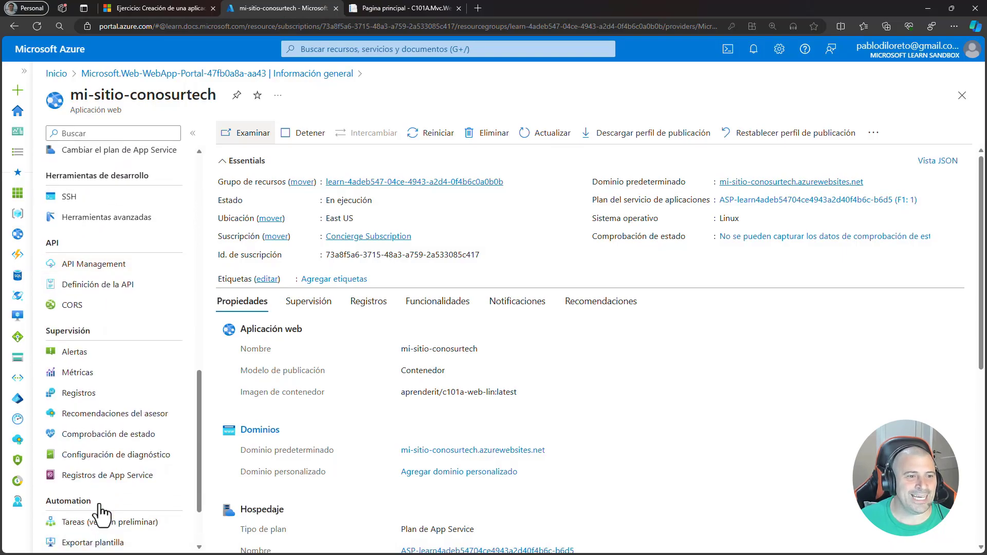
scroll(101, 511, "down", 4)
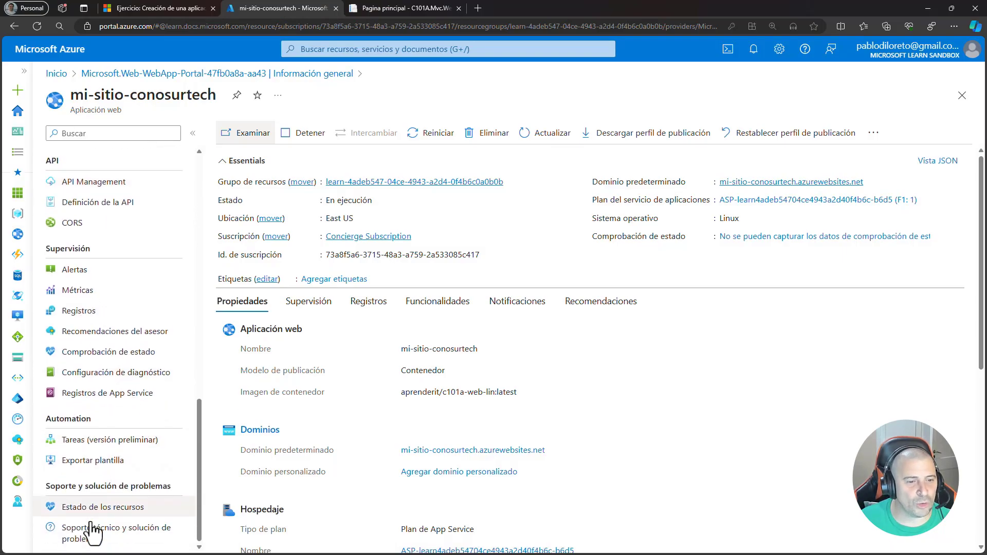
scroll(85, 537, "up", 7)
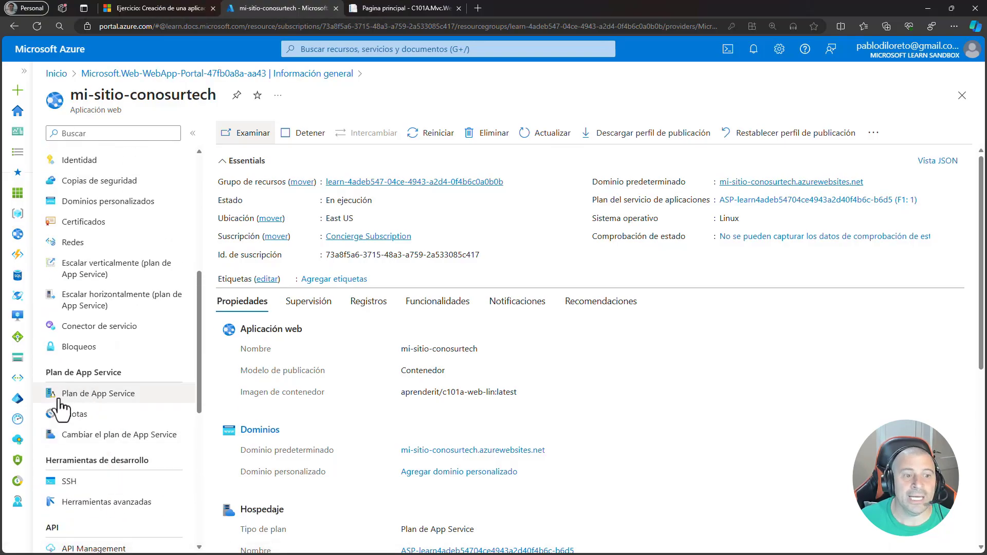
scroll(59, 406, "up", 4)
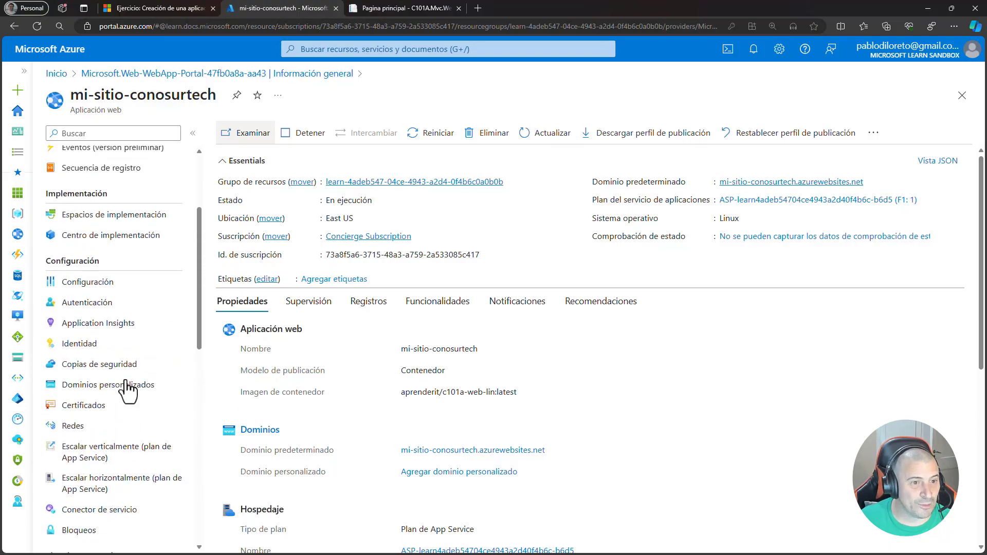
- Open the web app's general configuration settings and review the available HTTP version options
left_click(88, 288)
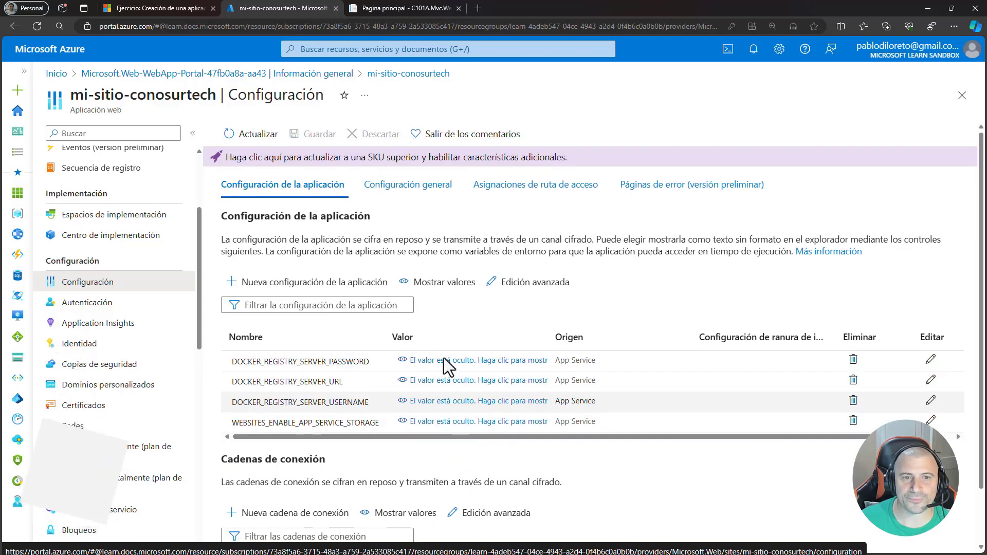
left_click(397, 191)
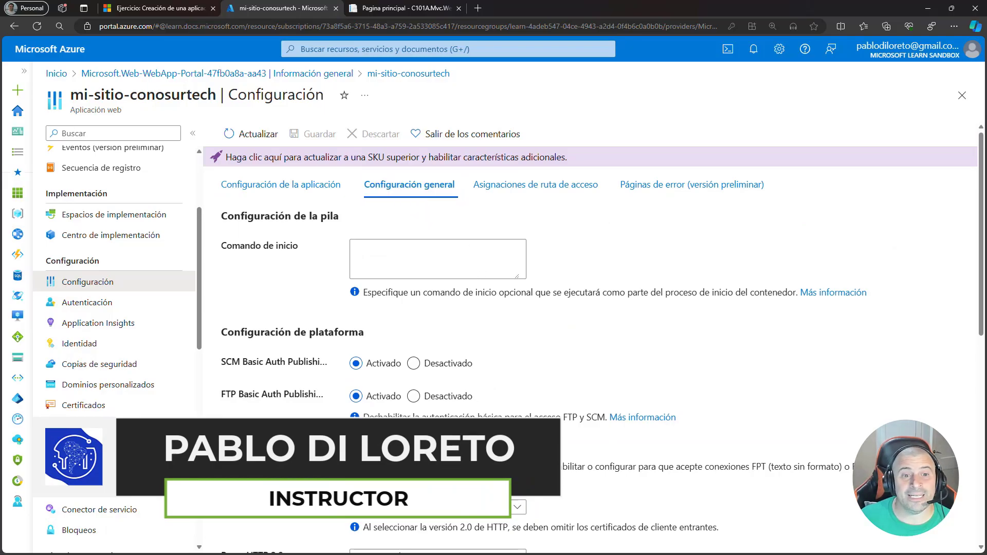
scroll(494, 386, "down", 3)
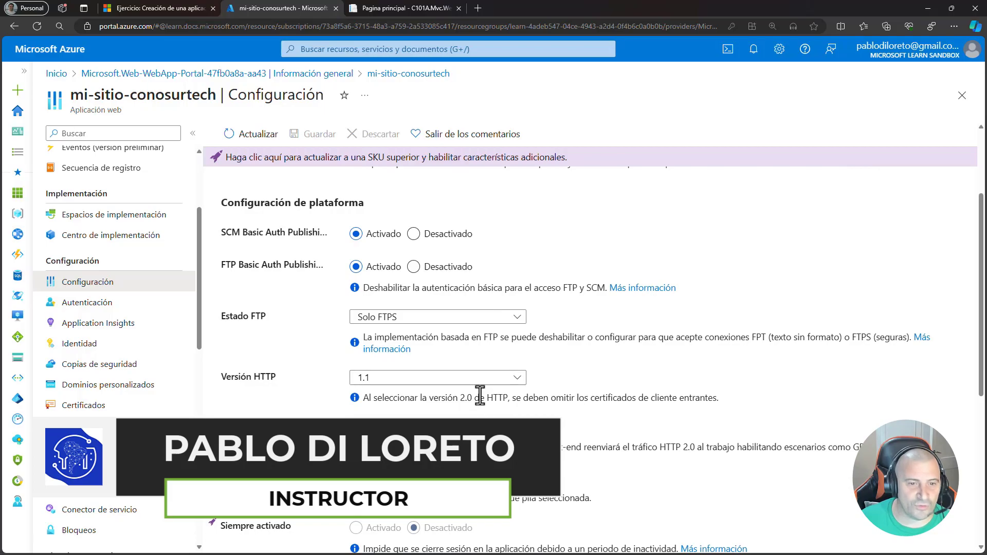
scroll(480, 395, "down", 1)
left_click(385, 314)
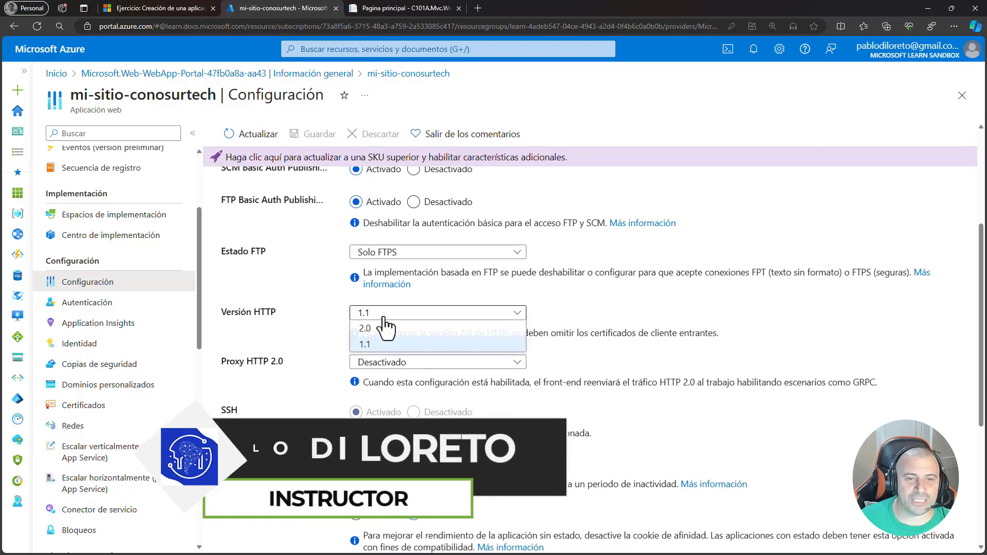
left_click(384, 315)
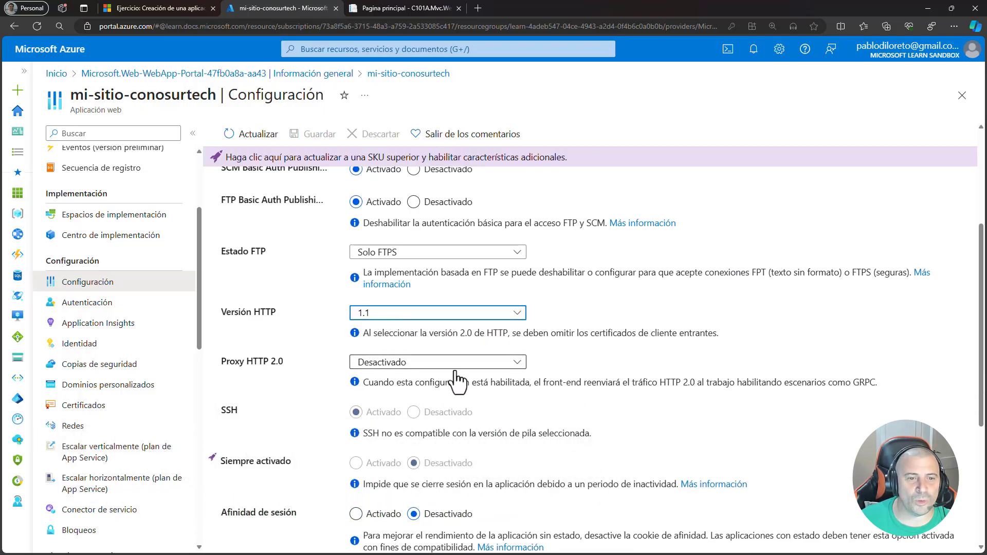
- Try HTTP version 2.0 to check which HTTP 2.0 proxy options it offers, and set the version back to 1.1
scroll(456, 379, "down", 1)
left_click(399, 301)
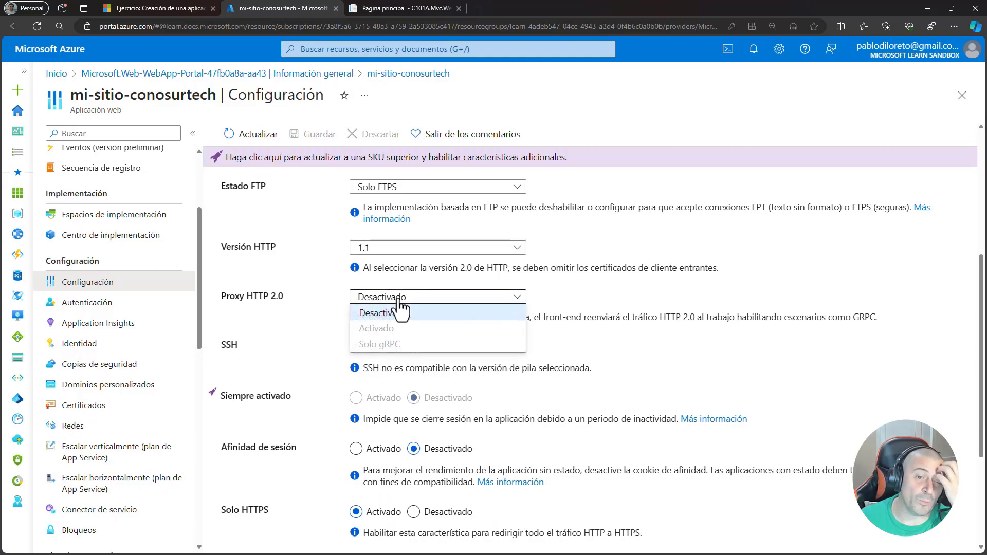
left_click(399, 312)
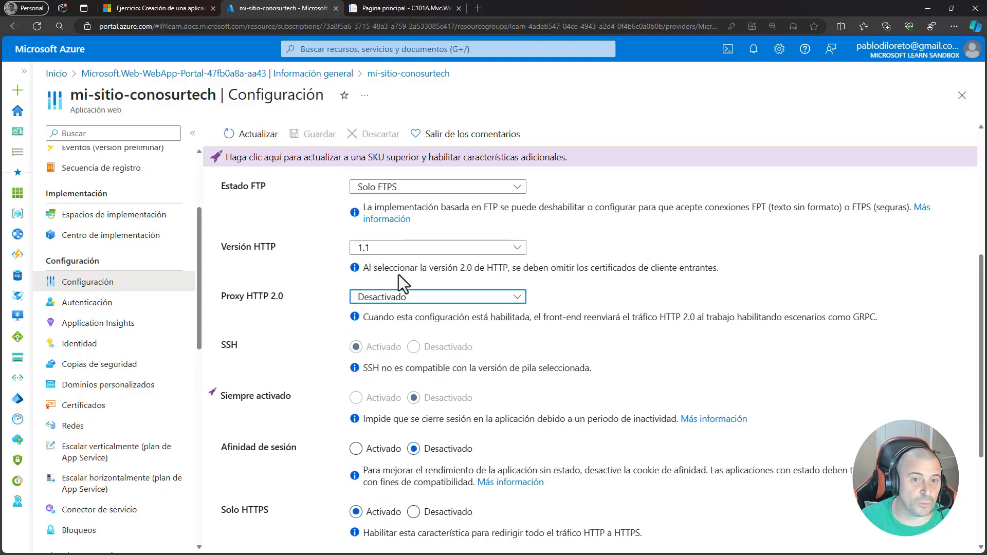
left_click(384, 252)
left_click(387, 263)
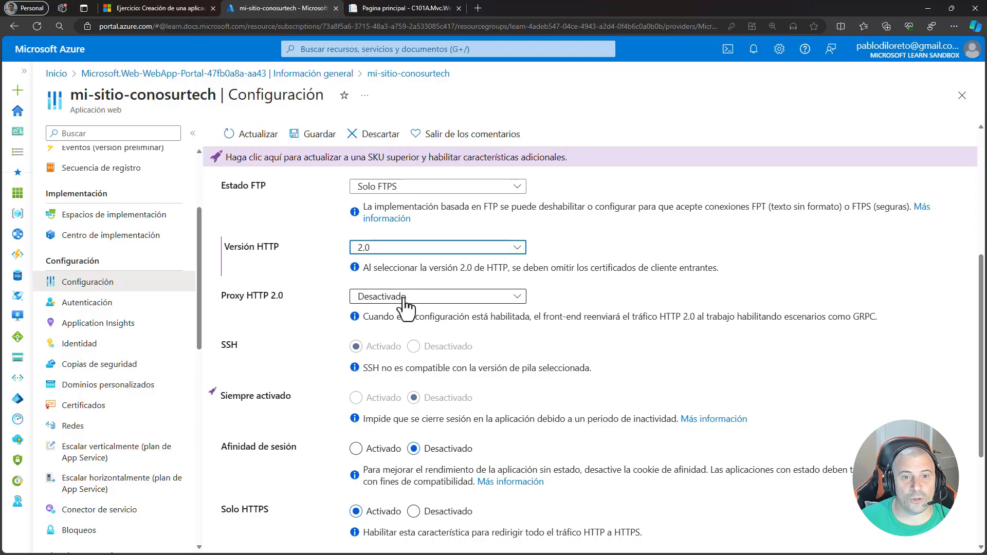
left_click(405, 298)
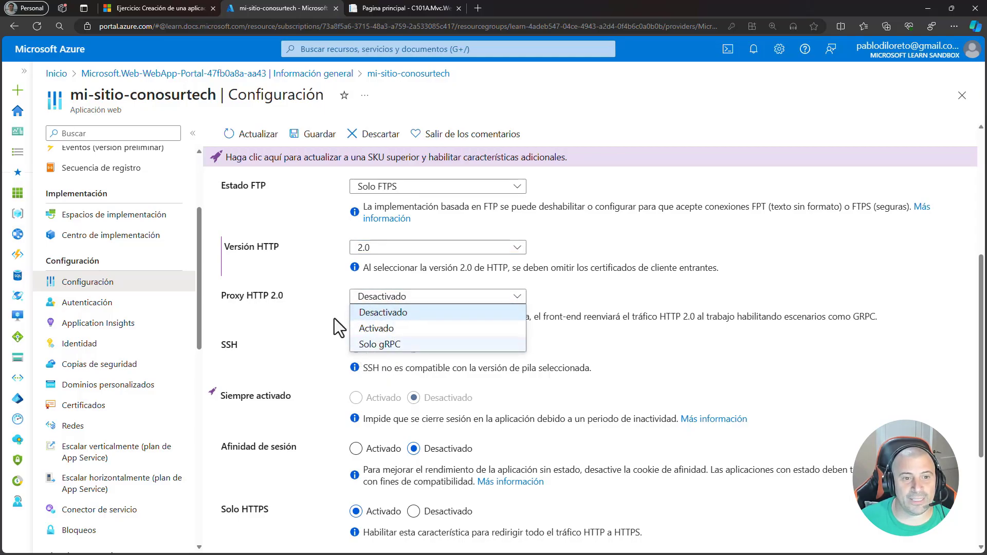
left_click(360, 313)
left_click(386, 250)
left_click(366, 279)
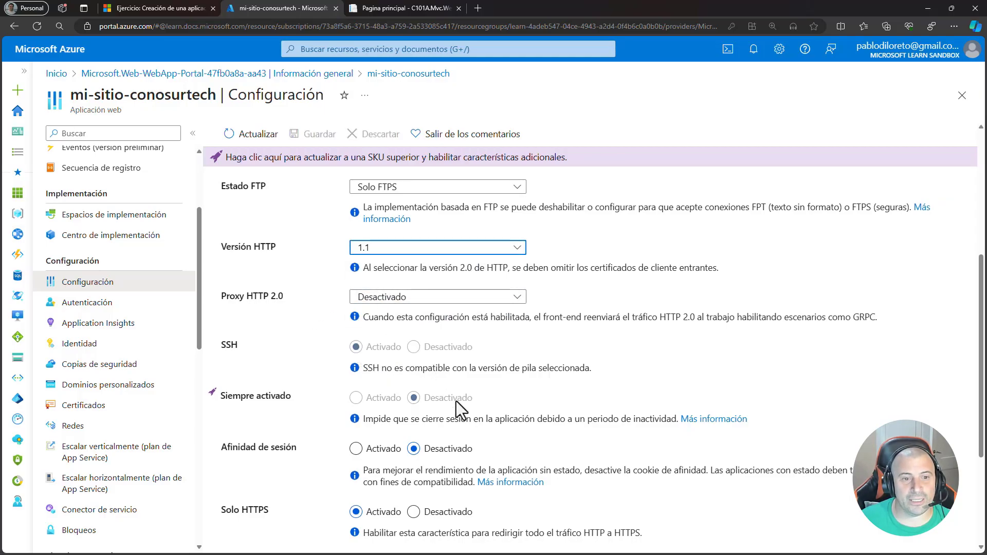
- Examine the always-on, session affinity, HTTPS-only, minimum TLS version and client certificate settings
scroll(452, 396, "down", 2)
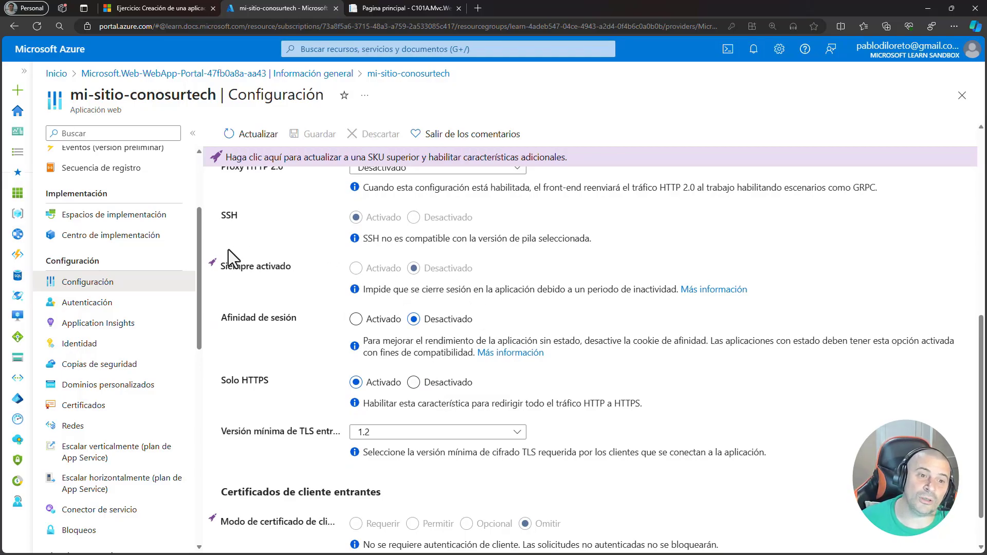
left_click_drag(221, 266, 288, 270)
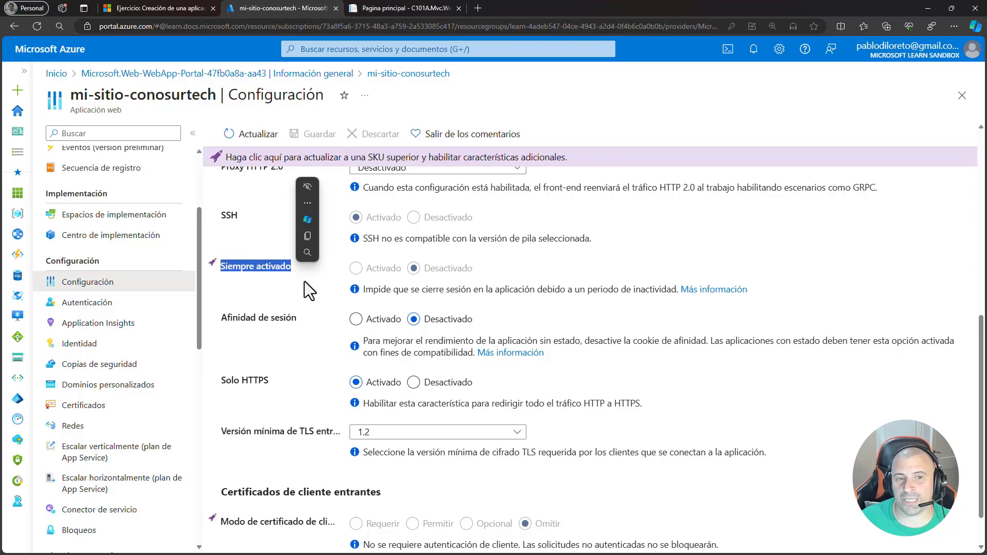
left_click(304, 282)
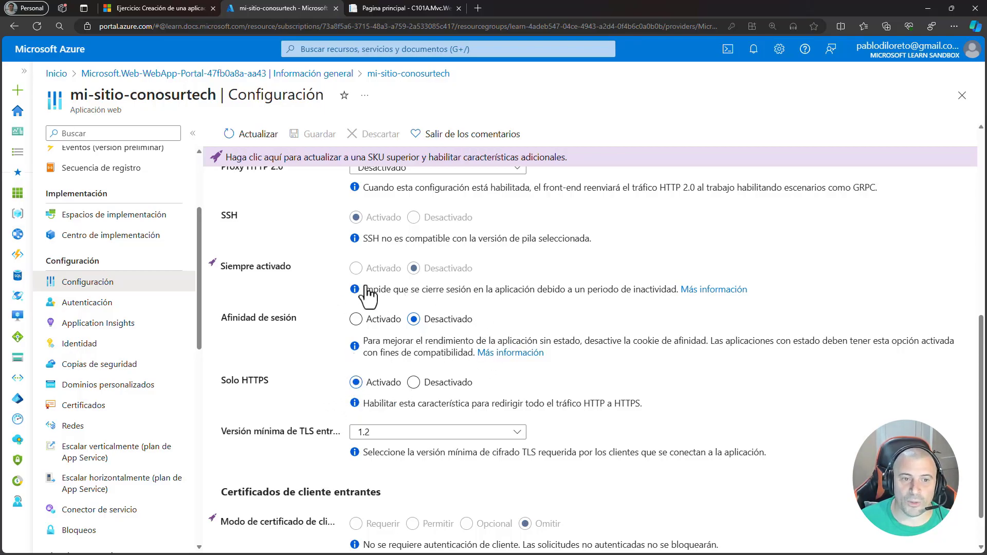
scroll(356, 364, "down", 1)
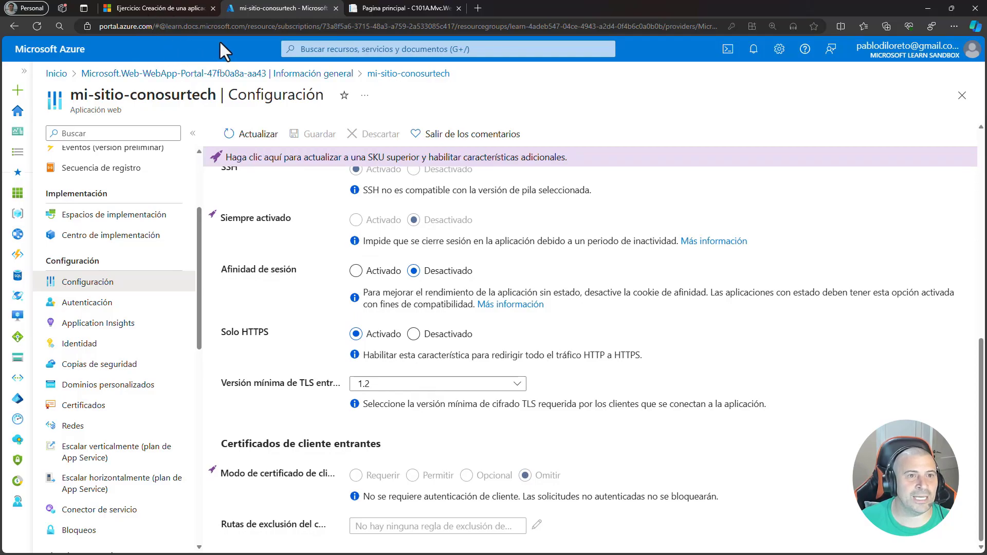
left_click(399, 8)
left_click(105, 29)
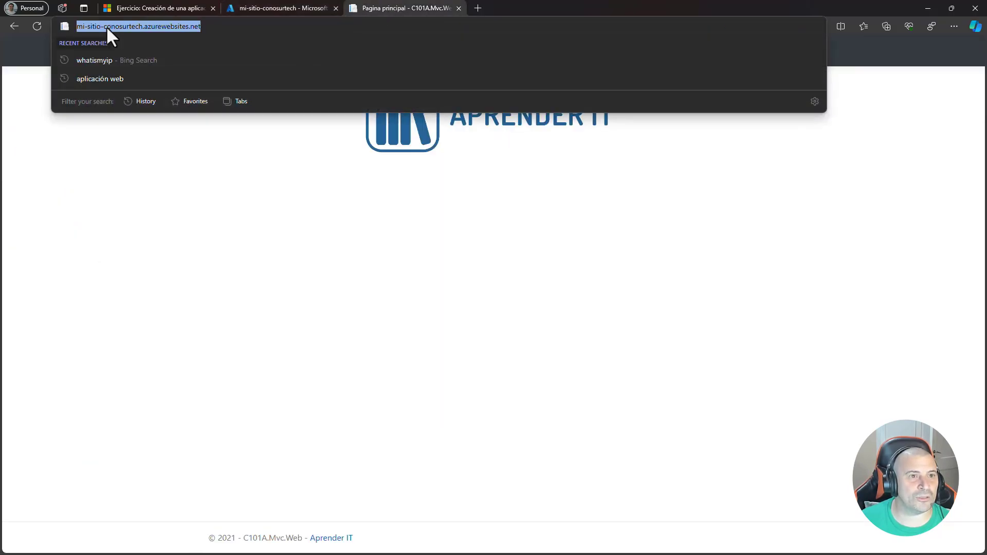
left_click(78, 25)
key("Left")
key("Left")
key("BackSpace")
key("Return")
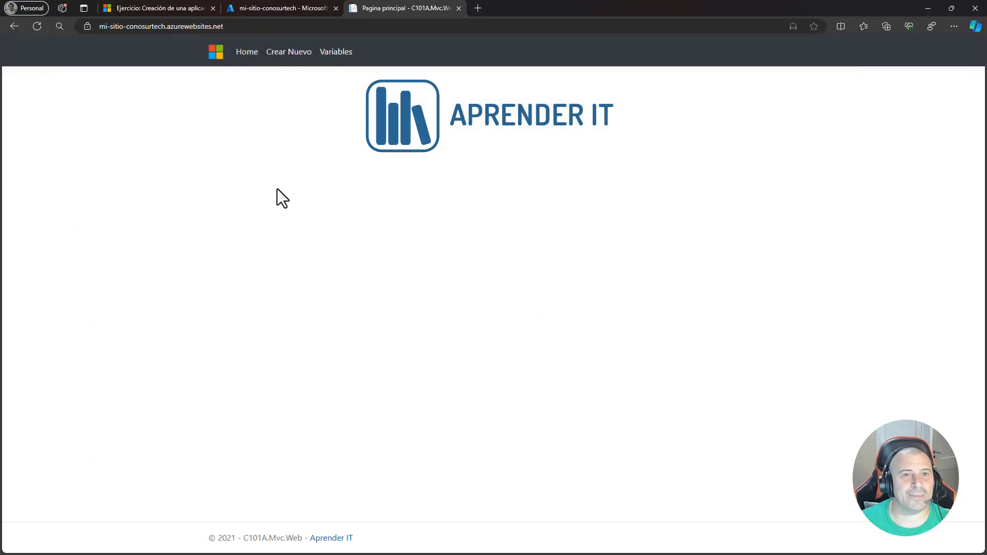
- Return to the Azure portal and open the overview page of the web app mi-sitio-conosurtech
left_click(287, 9)
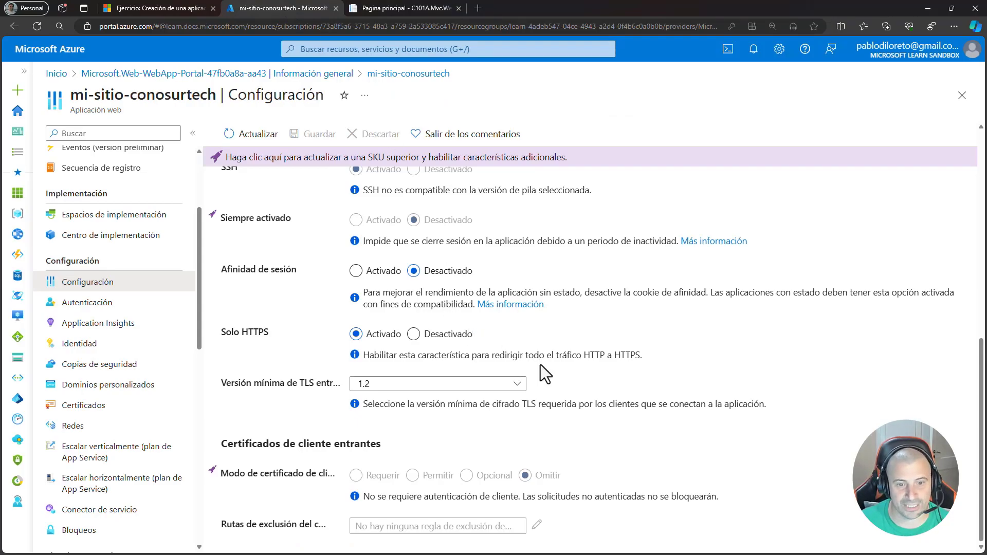
scroll(544, 371, "up", 10)
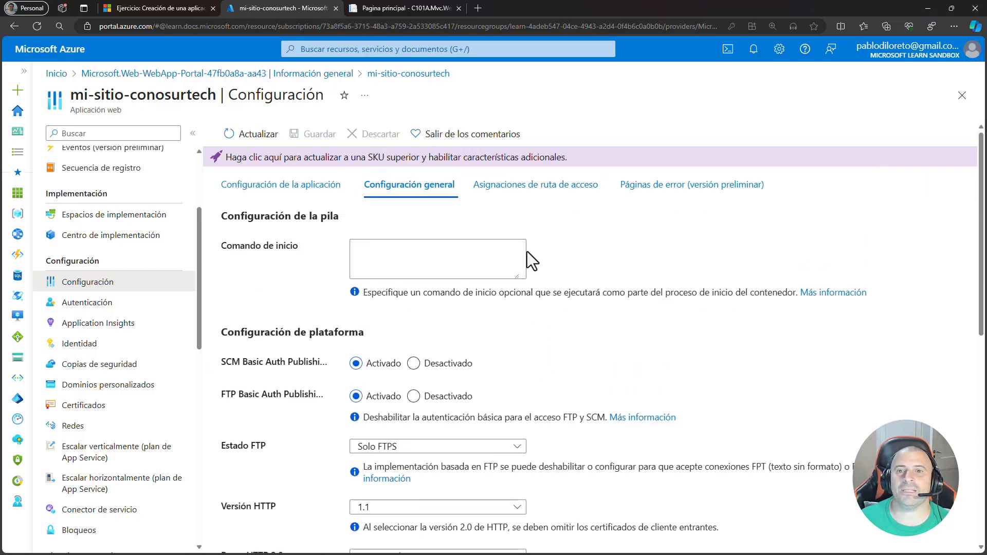
scroll(109, 290, "up", 3)
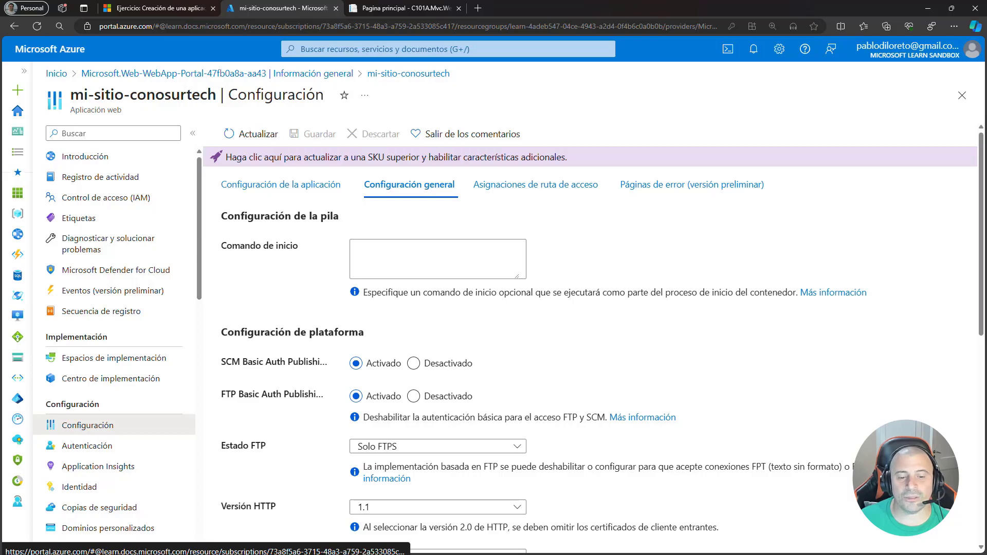
left_click(99, 159)
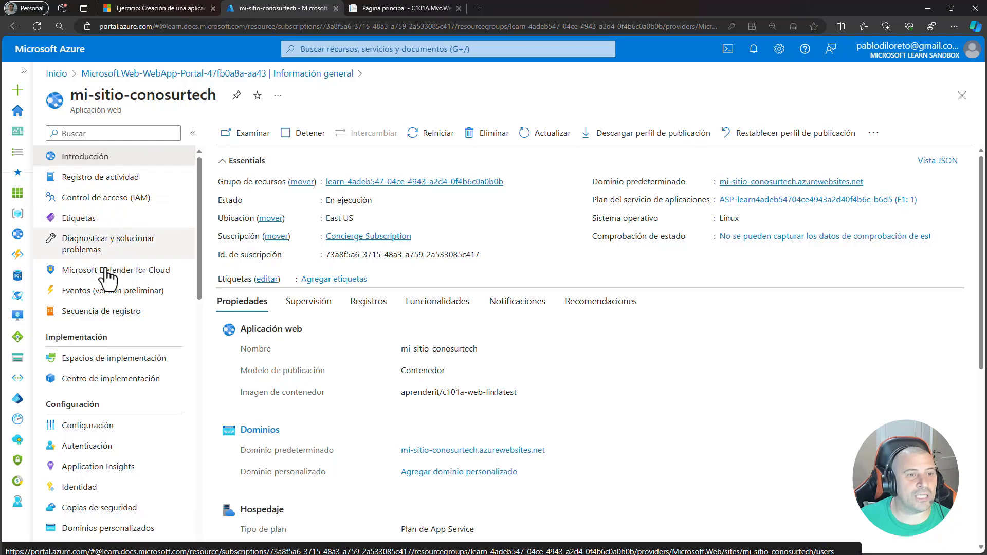
- Open the web app's access control (IAM) page and examine its role assignments and the directory permission notice
left_click(111, 206)
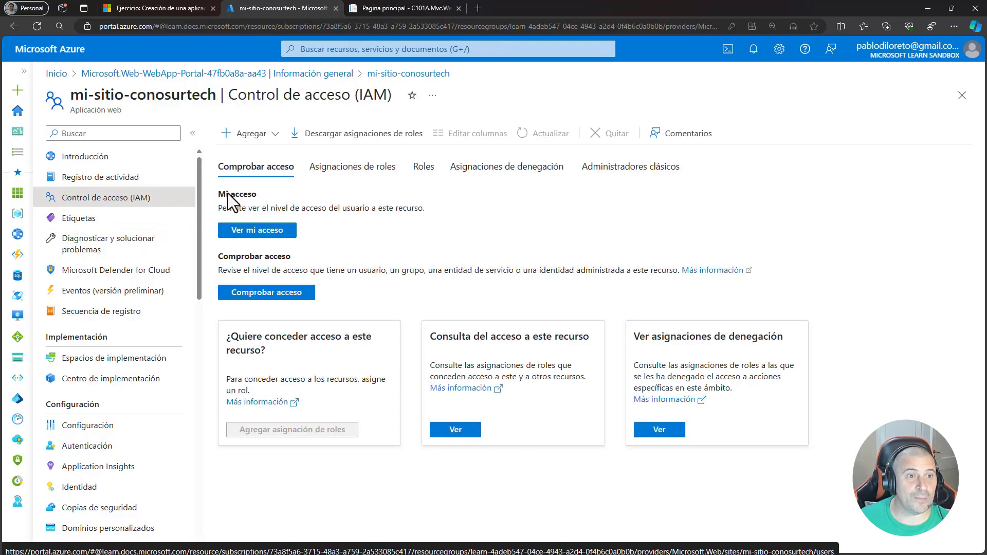
left_click(320, 169)
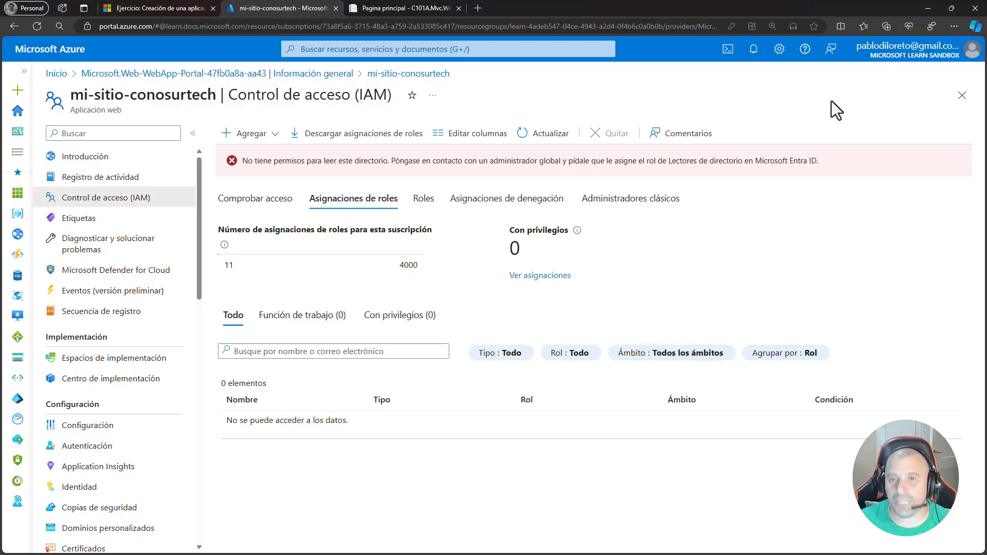
left_click_drag(822, 163, 239, 162)
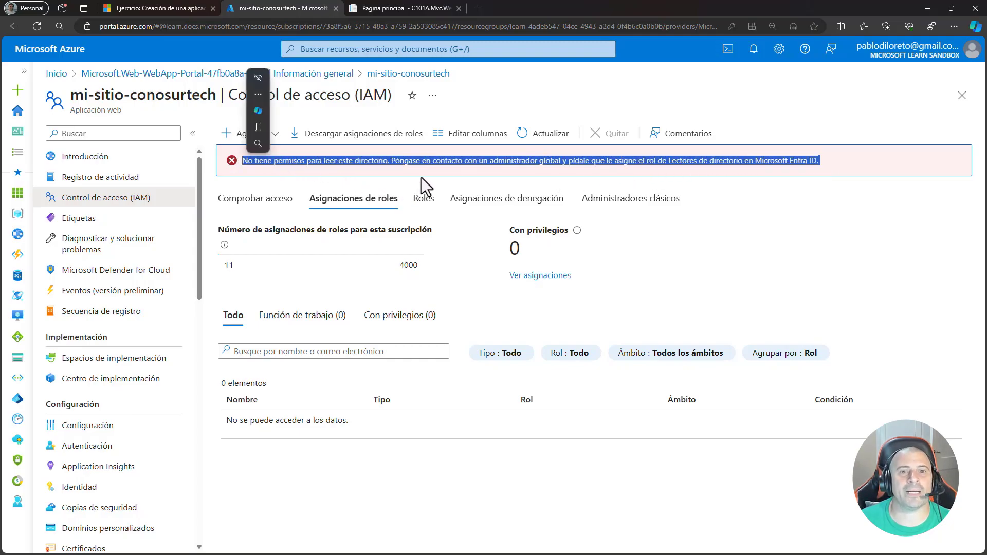
left_click(435, 174)
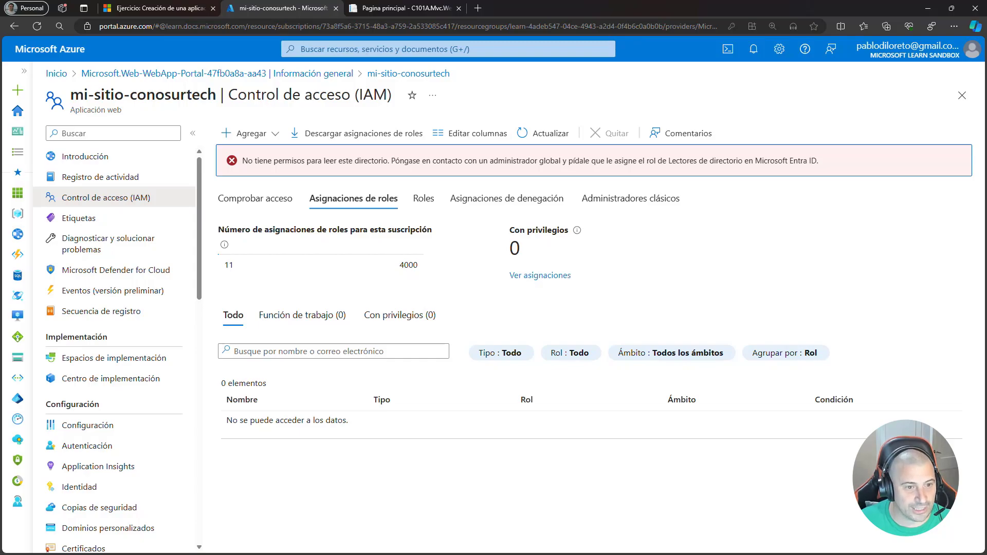
- Go back through the web app's overview to the deployment page and open the sandbox resource group
left_click(110, 160)
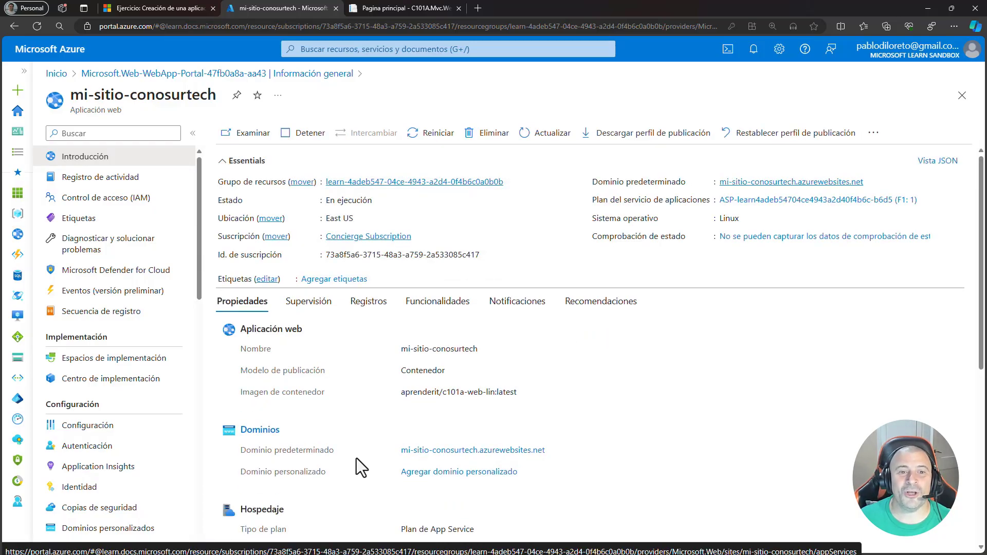
left_click(964, 97)
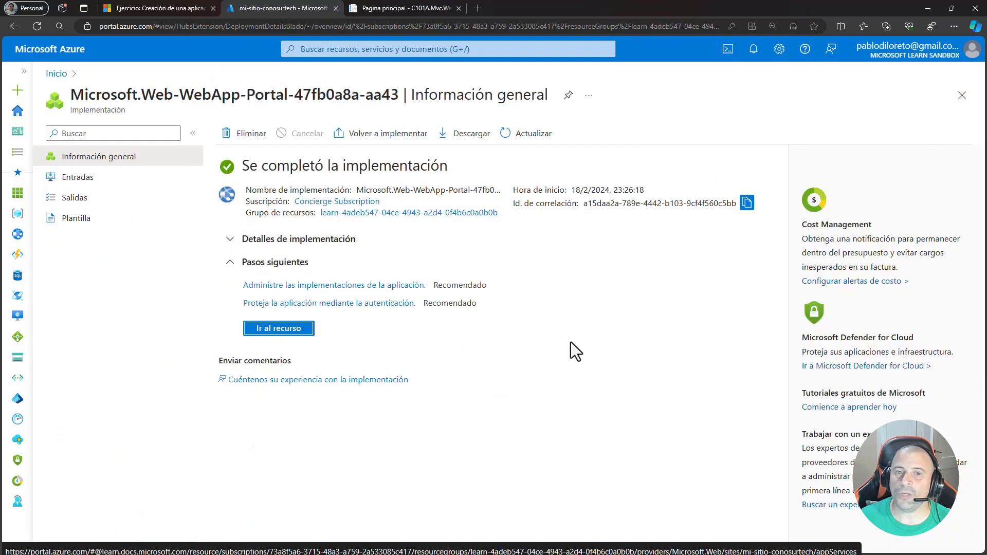
left_click(388, 213)
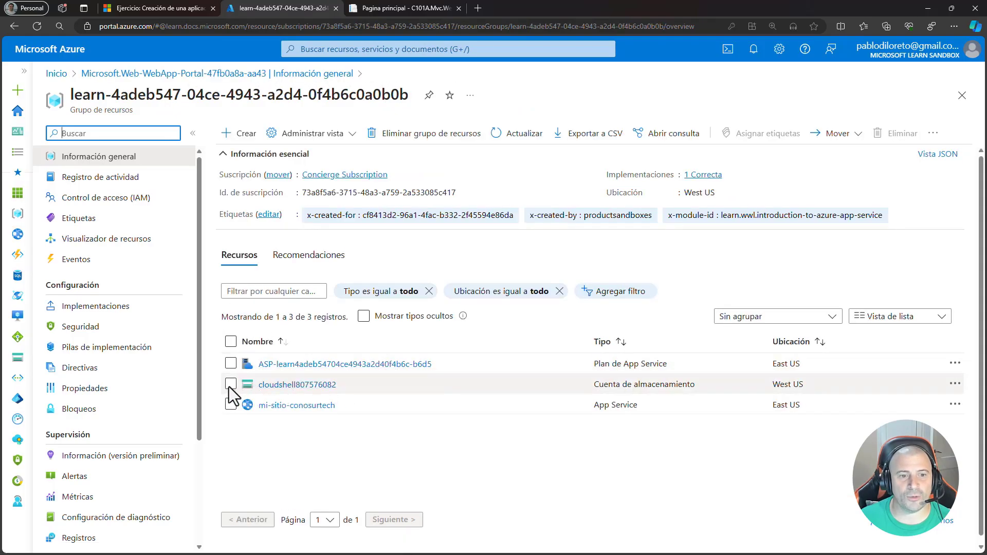
- Select the App Service plan and mi-sitio-conosurtech in the resource list, and clear the selection again
left_click(230, 364)
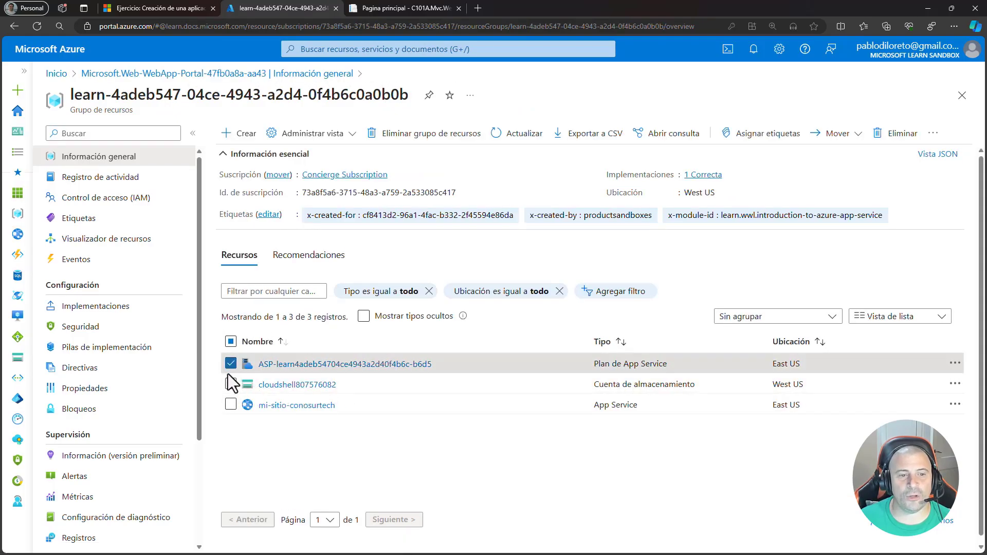
left_click(229, 405)
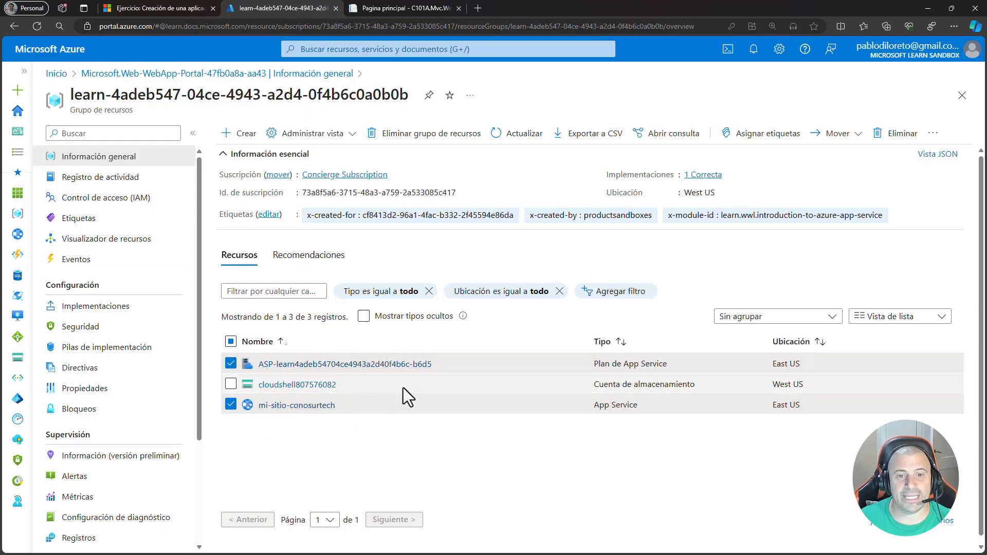
left_click(231, 364)
left_click(231, 405)
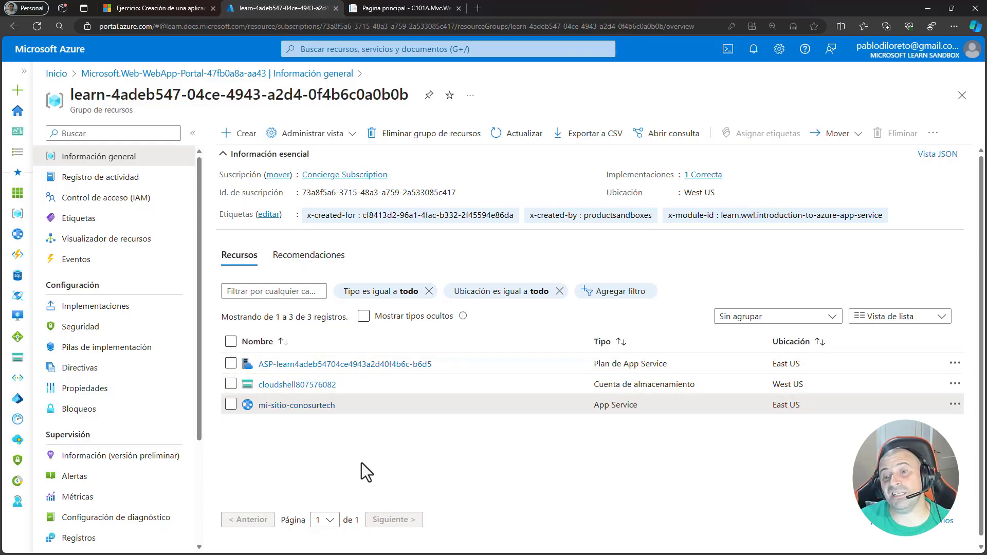
- Start deleting the App Service plan and mi-sitio-conosurtech together with the confirmation word "eliminar", then cancel and deselect both
left_click(231, 405)
left_click(230, 364)
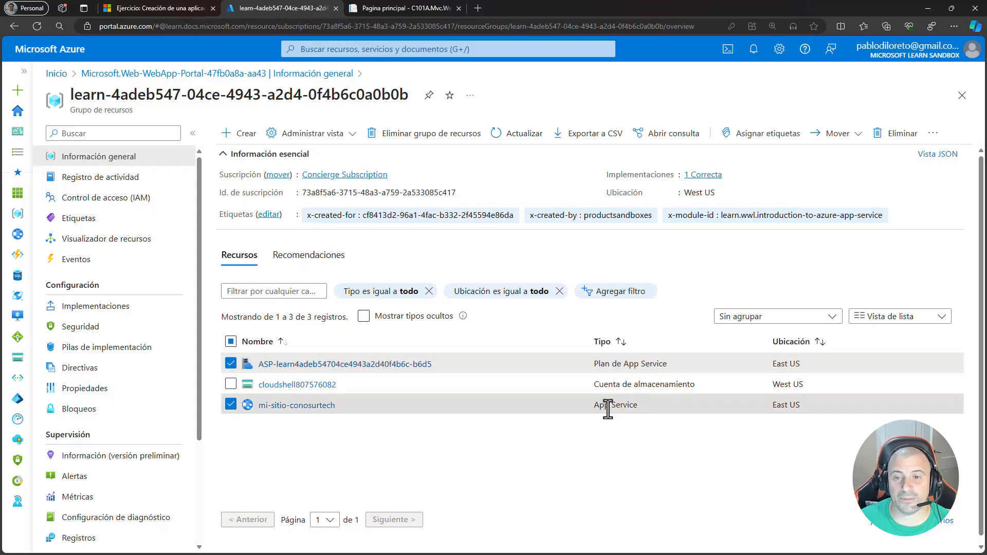
left_click(885, 134)
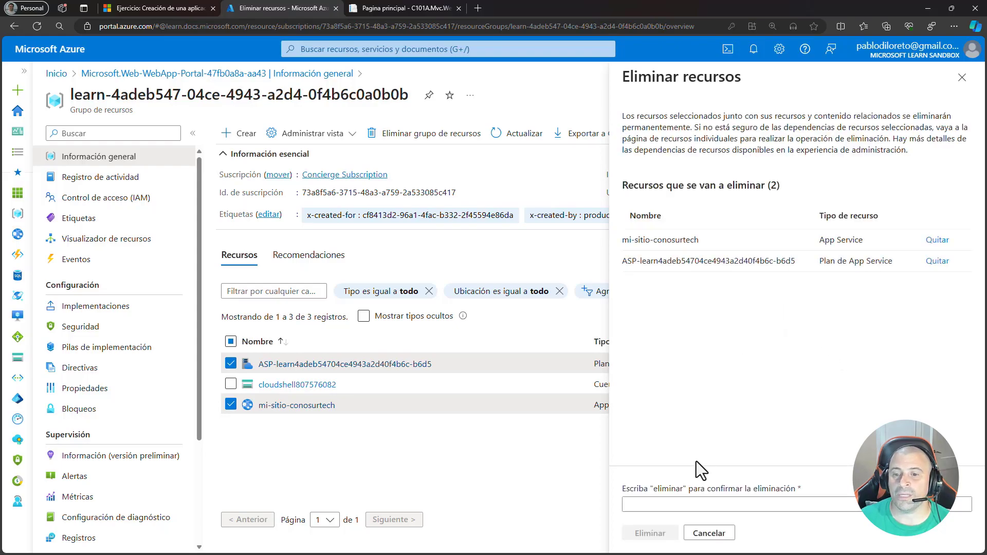
left_click(675, 505)
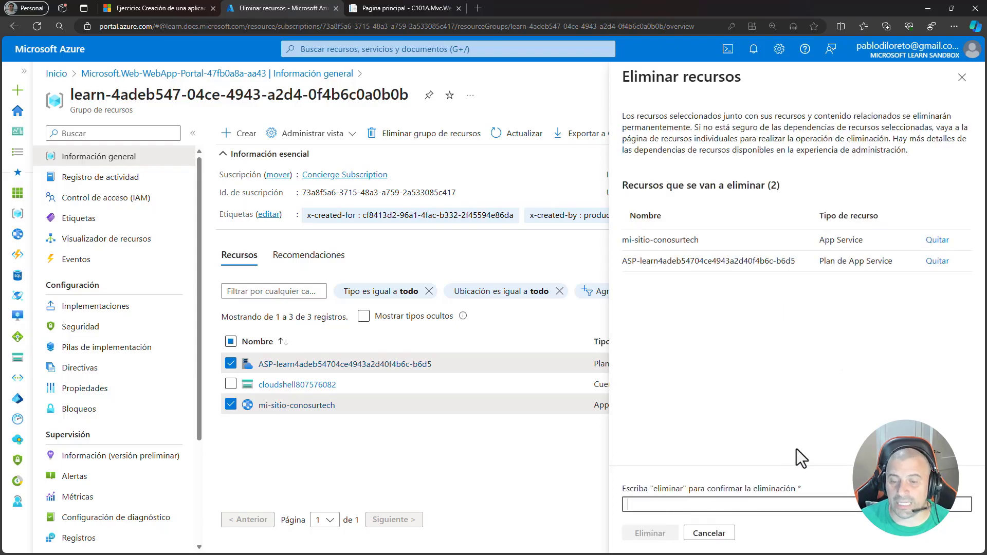
type("eliminar")
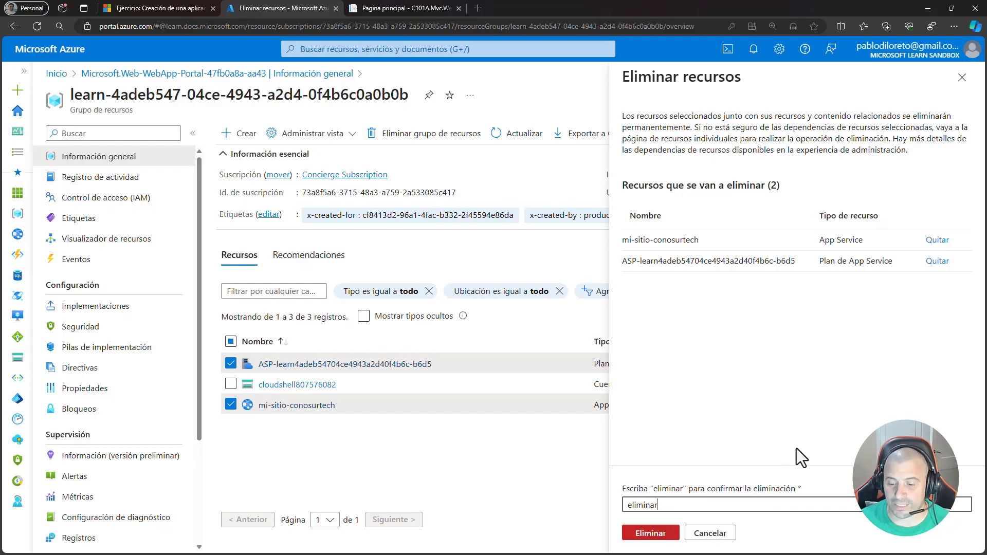
key("BackSpace")
type("r")
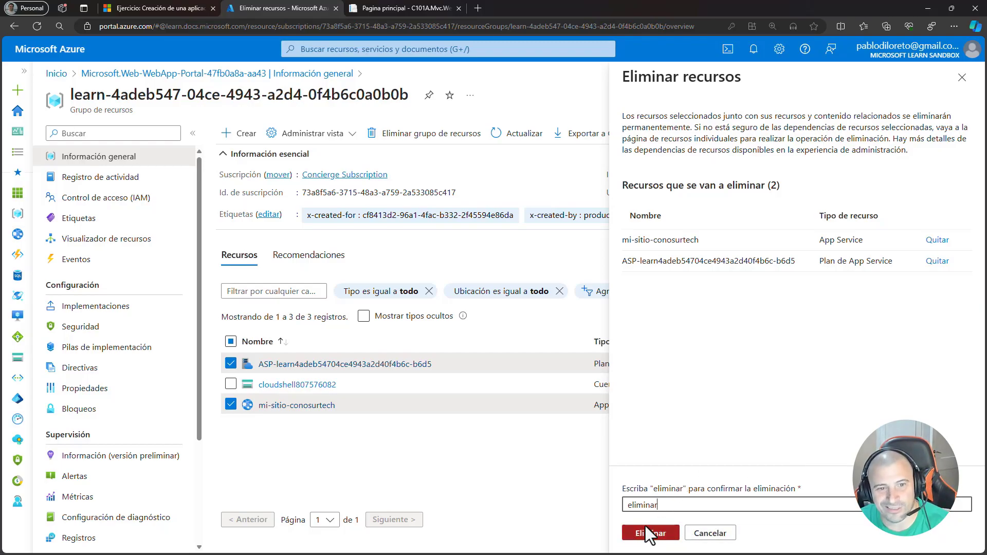
left_click(961, 77)
left_click(231, 363)
left_click(230, 405)
- Try deletion from mi-sitio-conosurtech's own page, entering its name and checking the App Service plan option, then discard it and return to the resource group
left_click(303, 405)
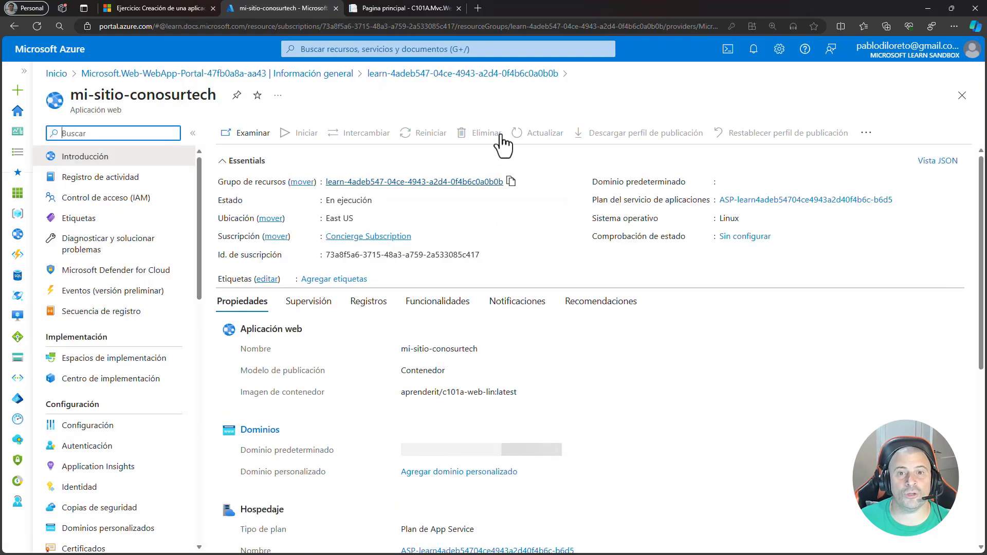
left_click(486, 135)
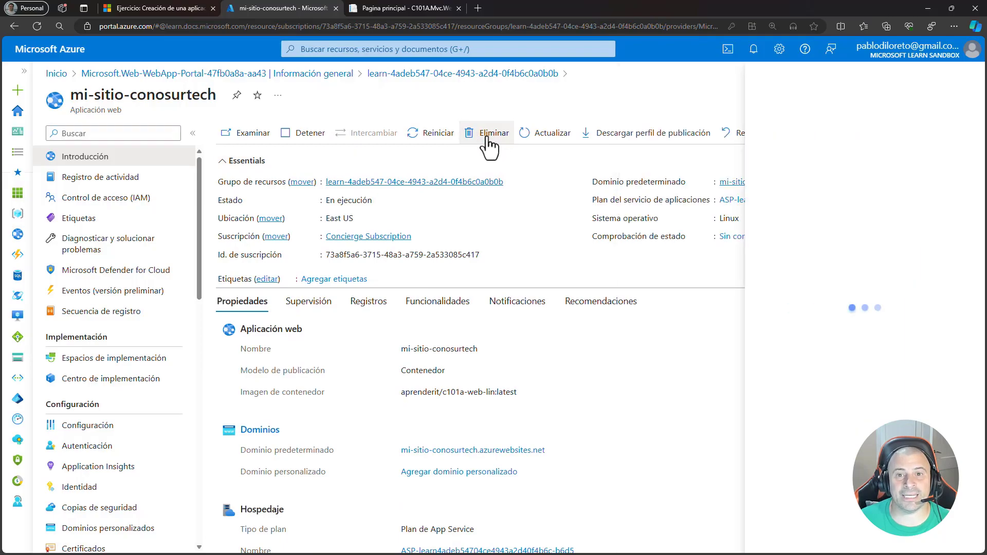
left_click(873, 216)
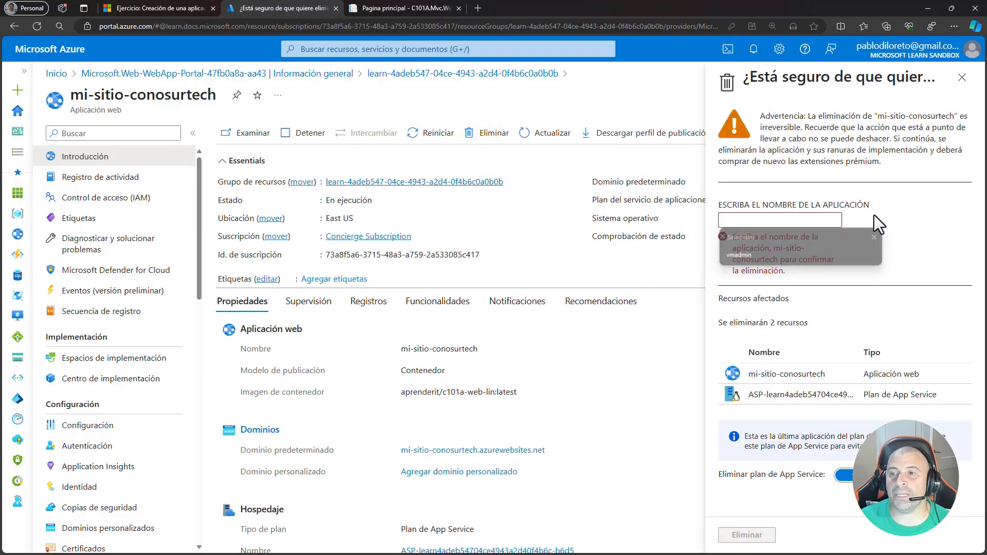
left_click_drag(215, 94, 74, 95)
key("ctrl+c")
left_click(762, 219)
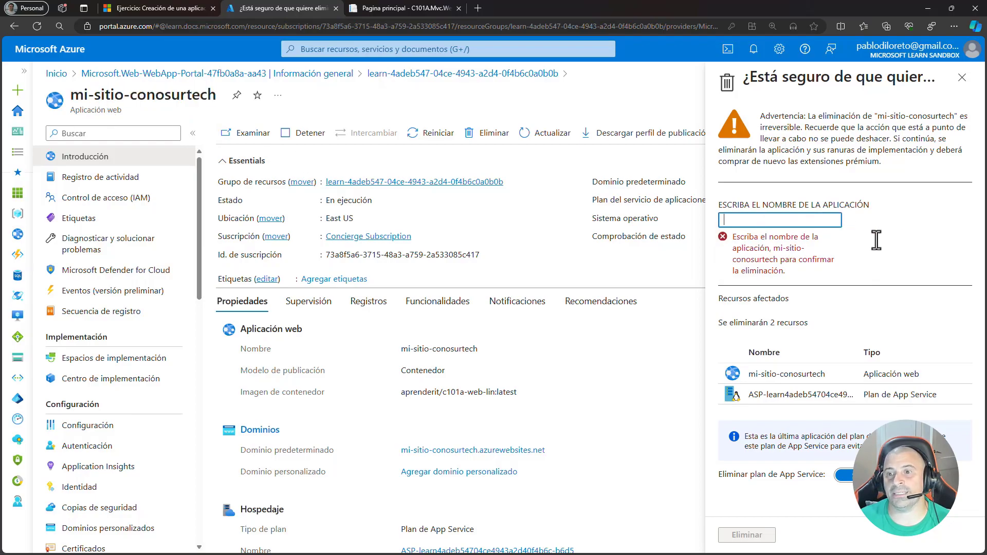
key("ctrl+v")
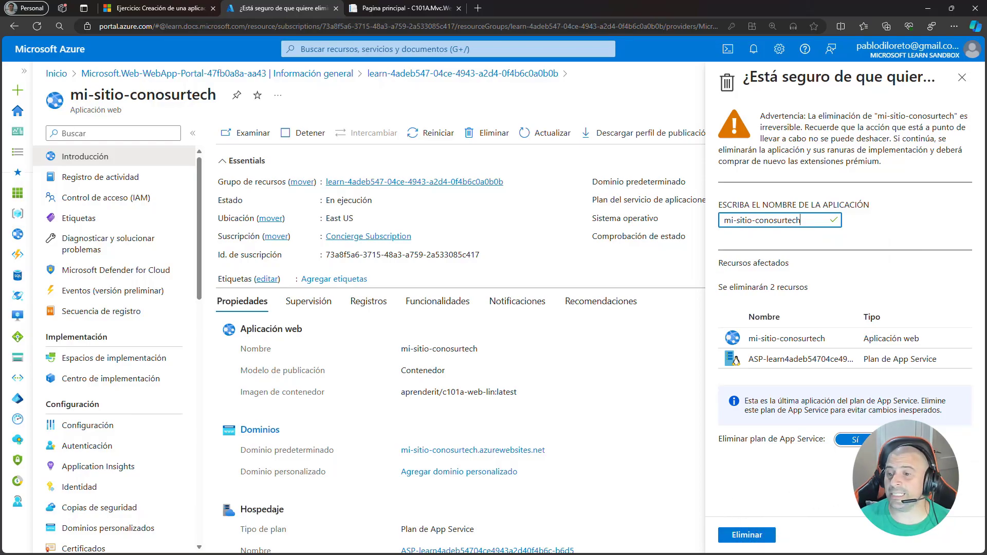
left_click(897, 439)
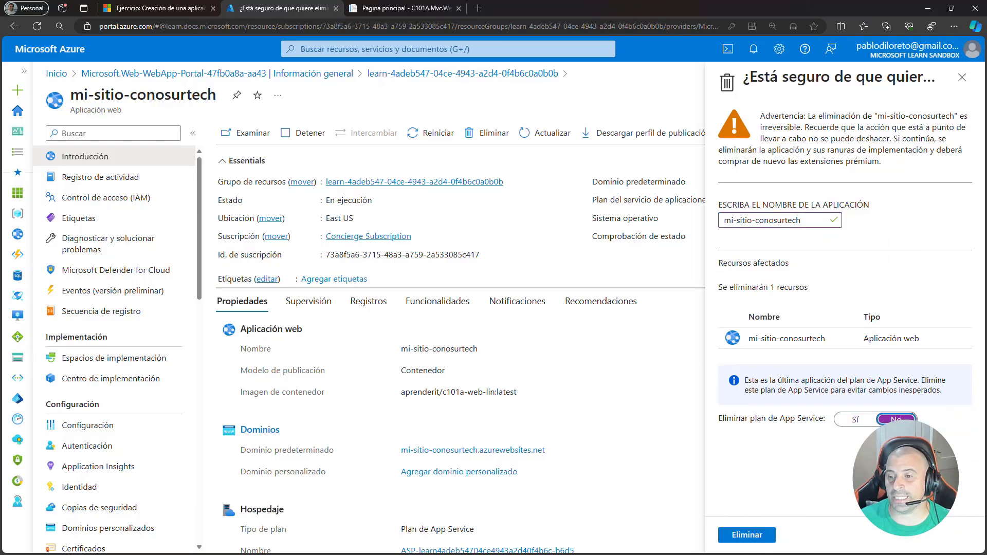
left_click(854, 421)
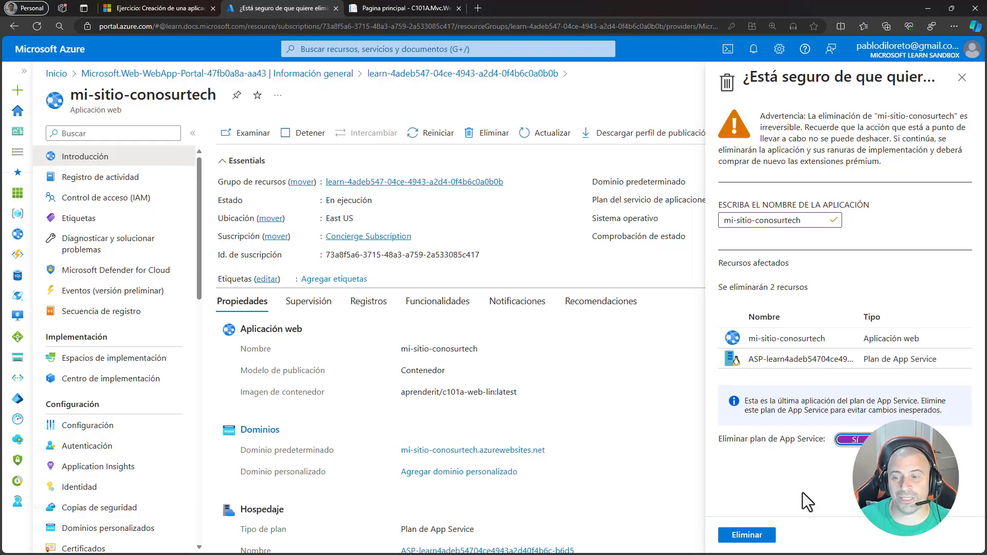
left_click(963, 84)
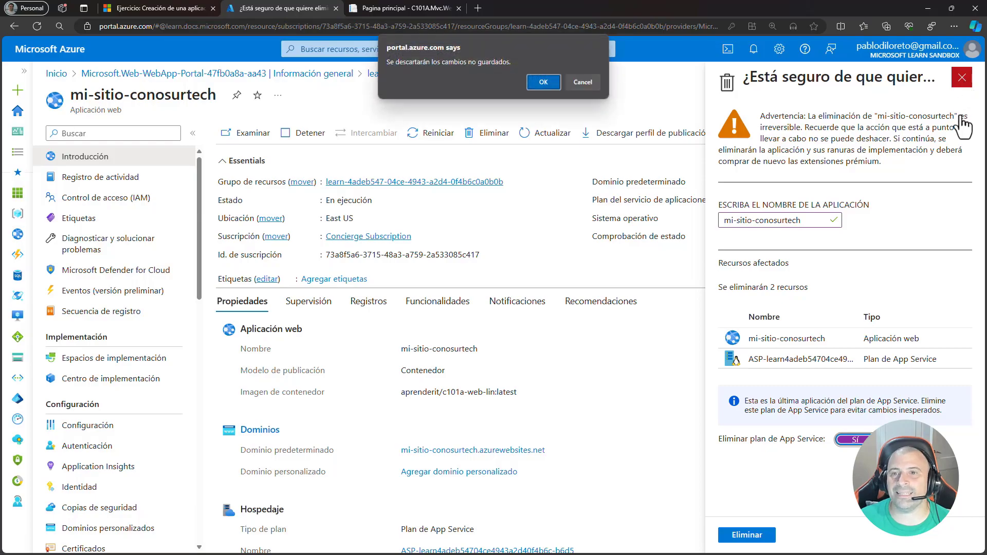
left_click(539, 83)
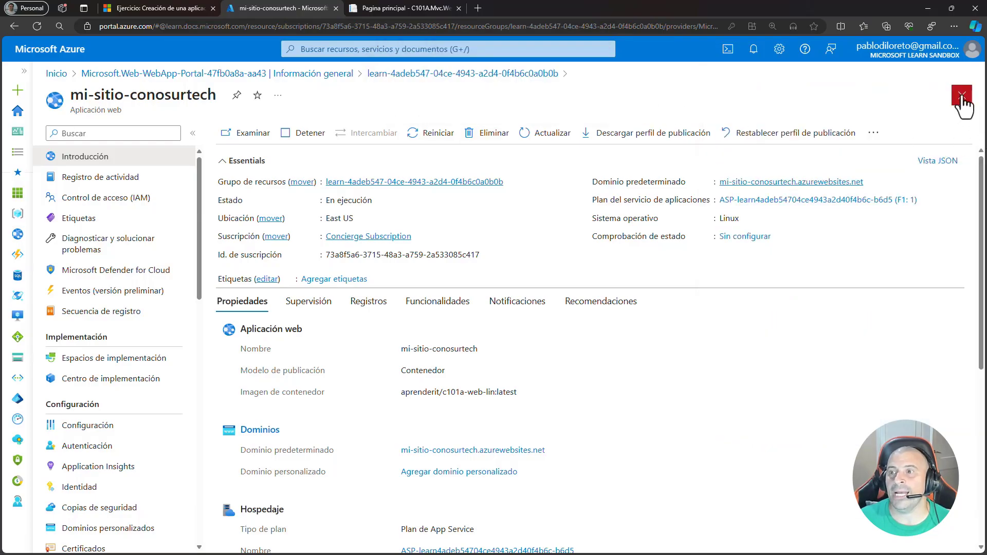
left_click(961, 95)
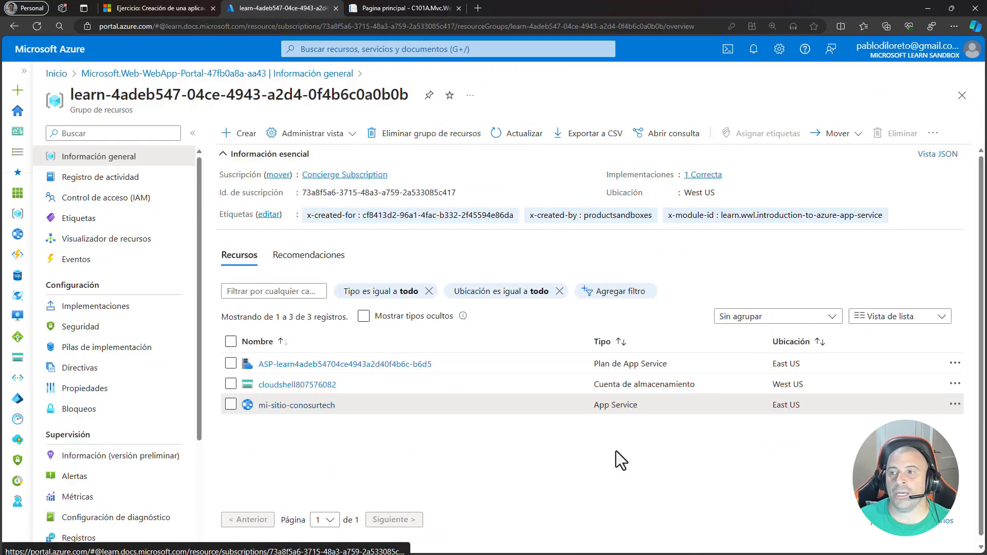
- Delete the App Service plan and mi-sitio-conosurtech from the resource group, confirming with "eliminar"
left_click(230, 364)
left_click(230, 404)
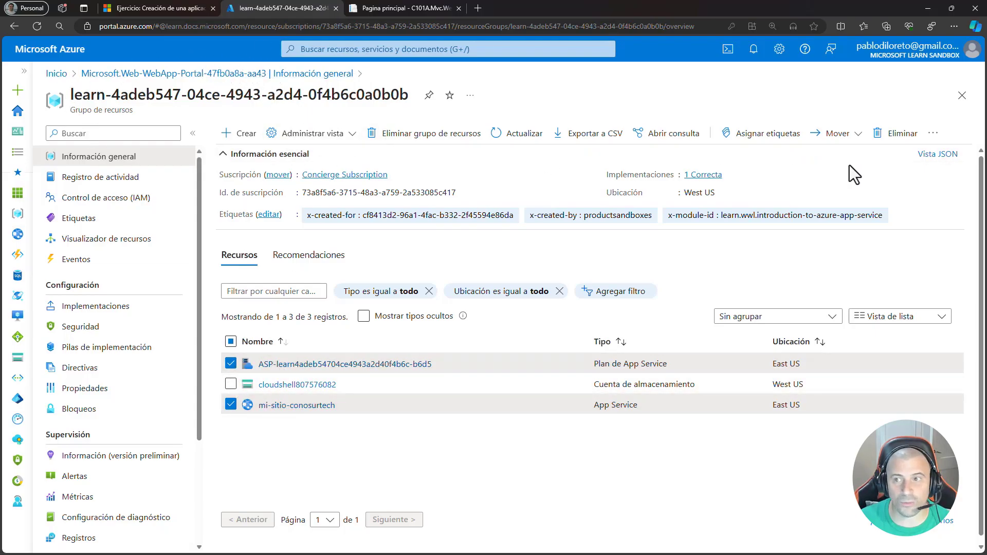
left_click(888, 135)
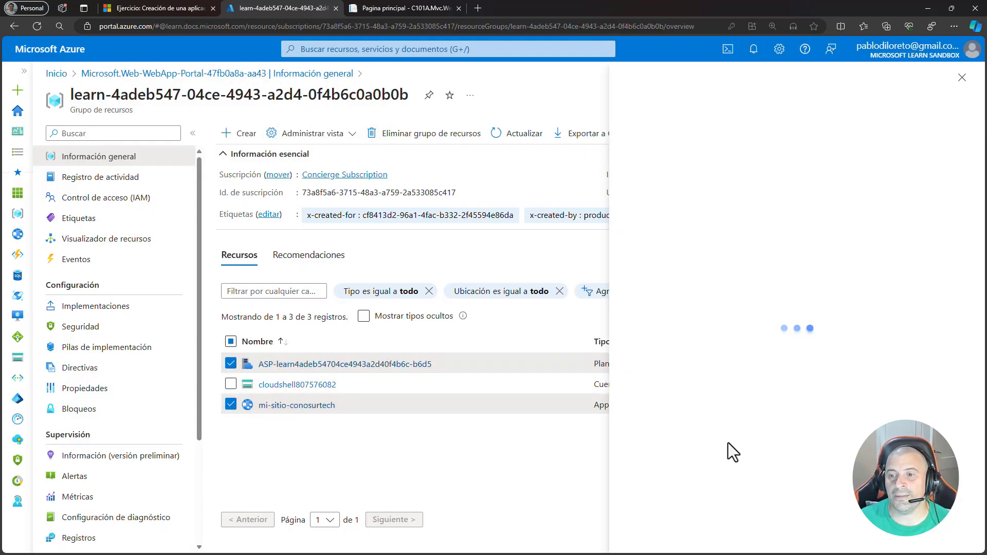
left_click(701, 502)
type("e")
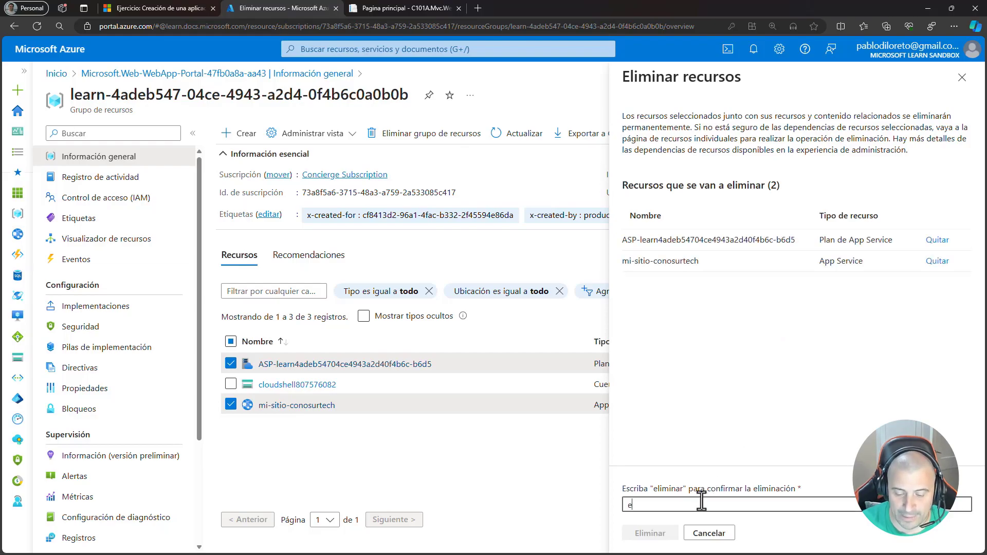
type("liminar")
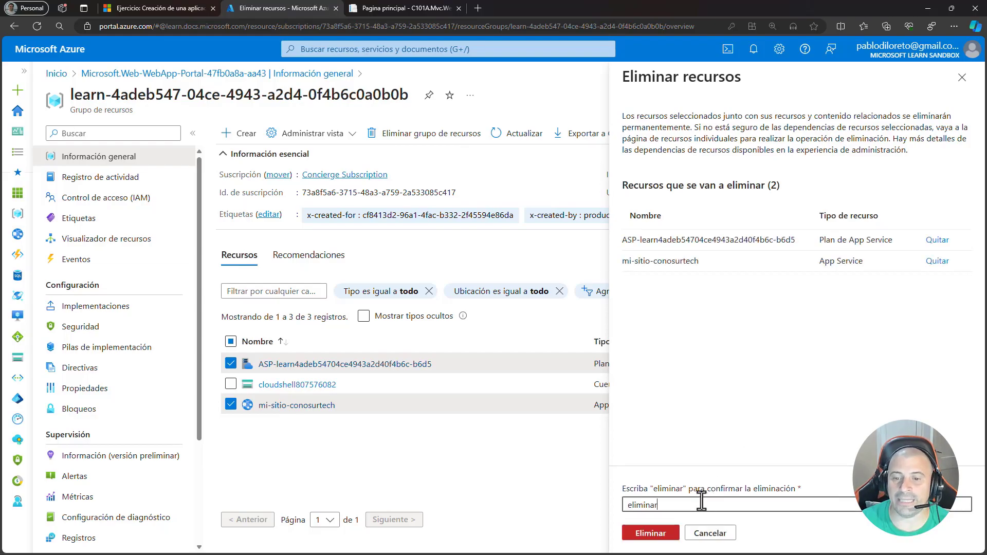
left_click(650, 533)
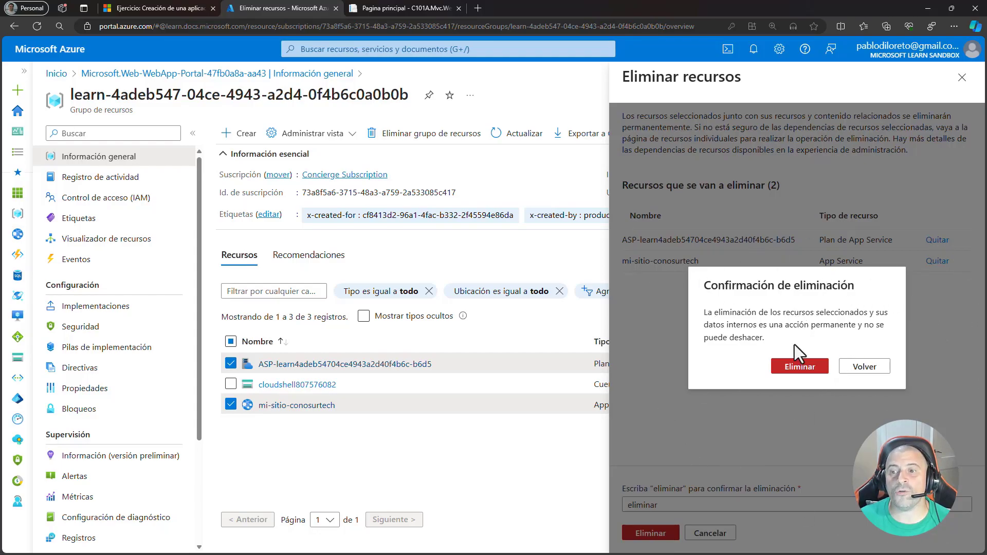
left_click(798, 368)
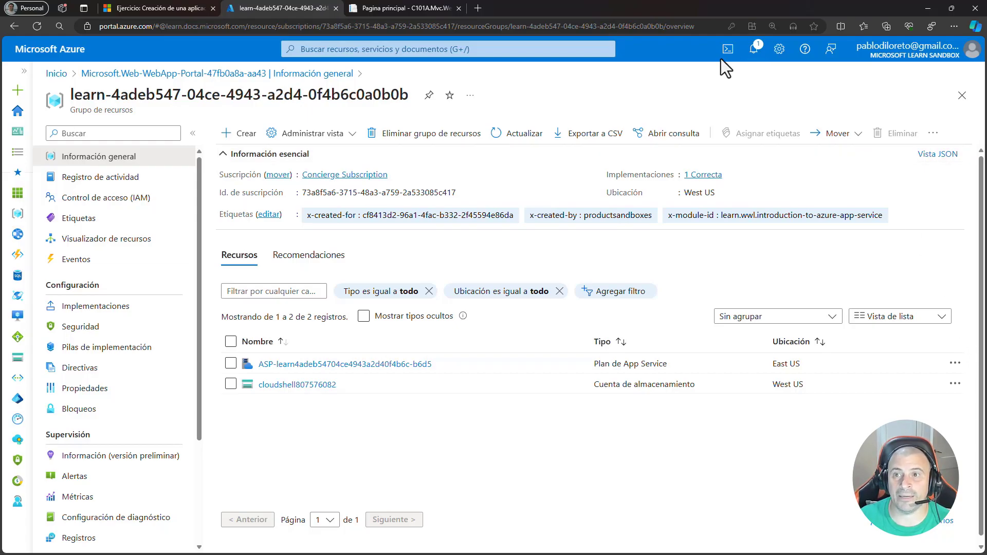
- Check the notification about the resource deletion and open the full activity log from there, leaving the notifications closed
left_click(757, 47)
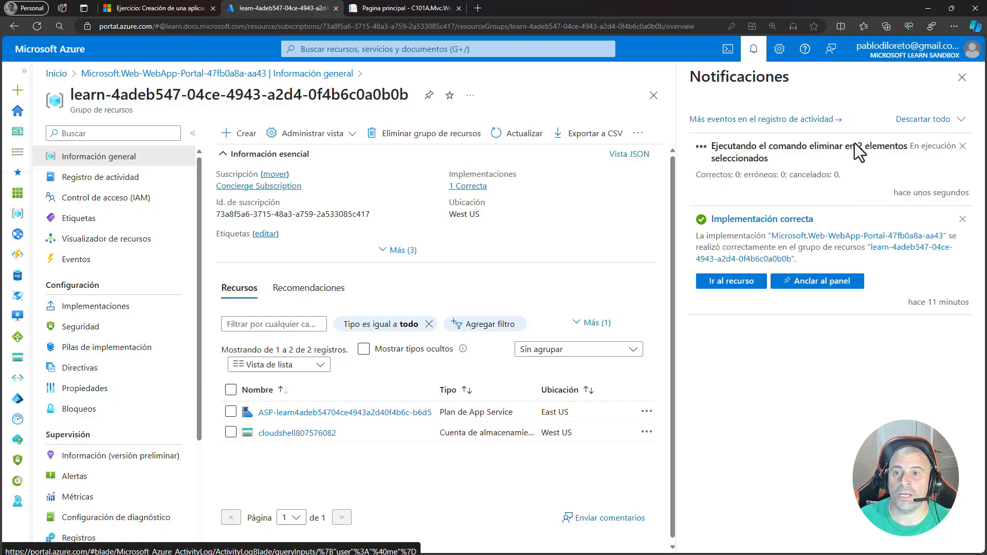
left_click(762, 121)
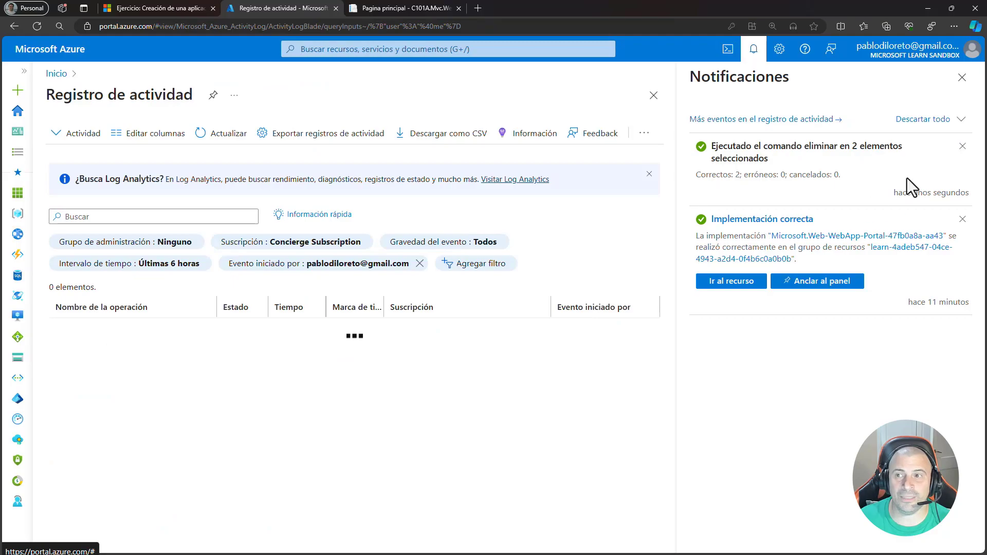
left_click(961, 78)
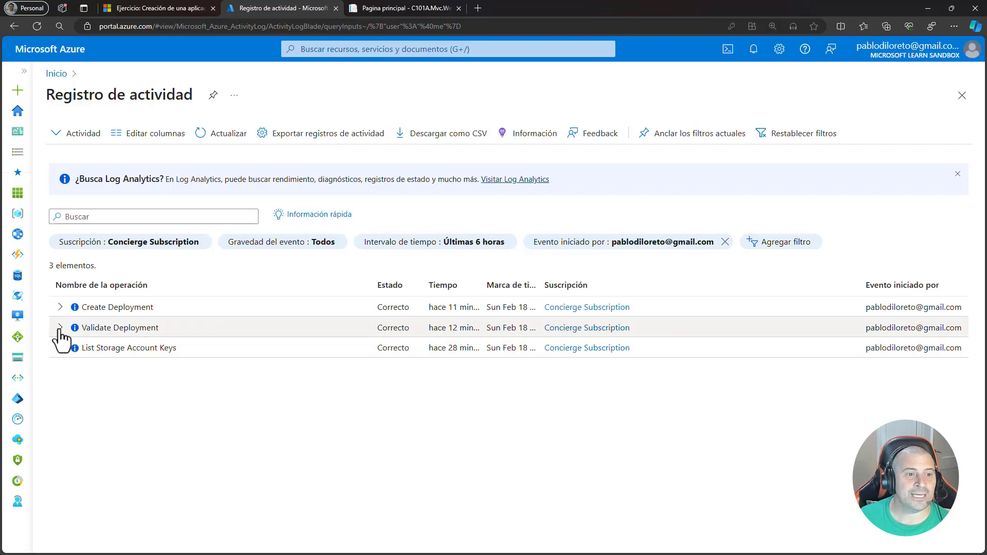
- Examine the sub-operations of Validate Deployment and Create Deployment in the activity log, and refresh the log before closing it
left_click(60, 330)
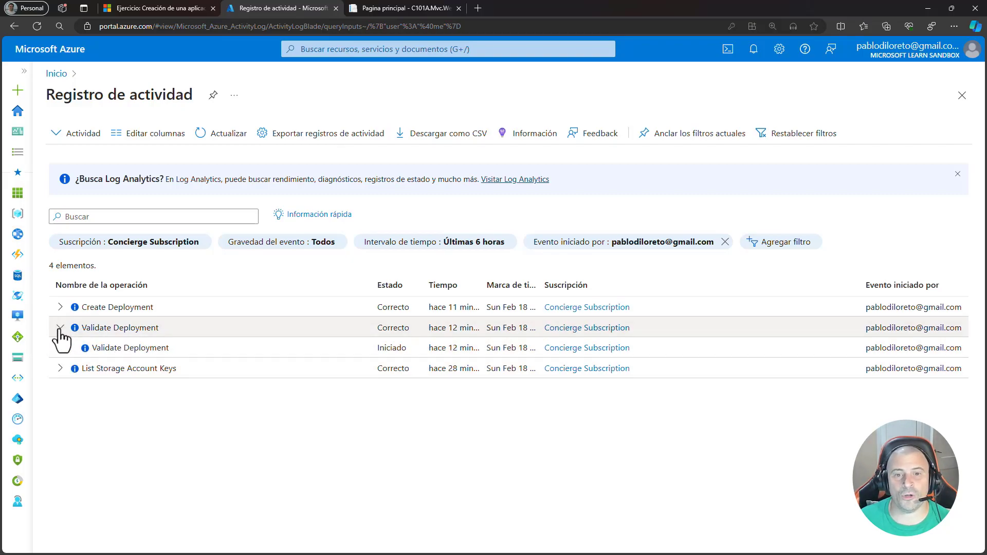
left_click(60, 329)
left_click(60, 308)
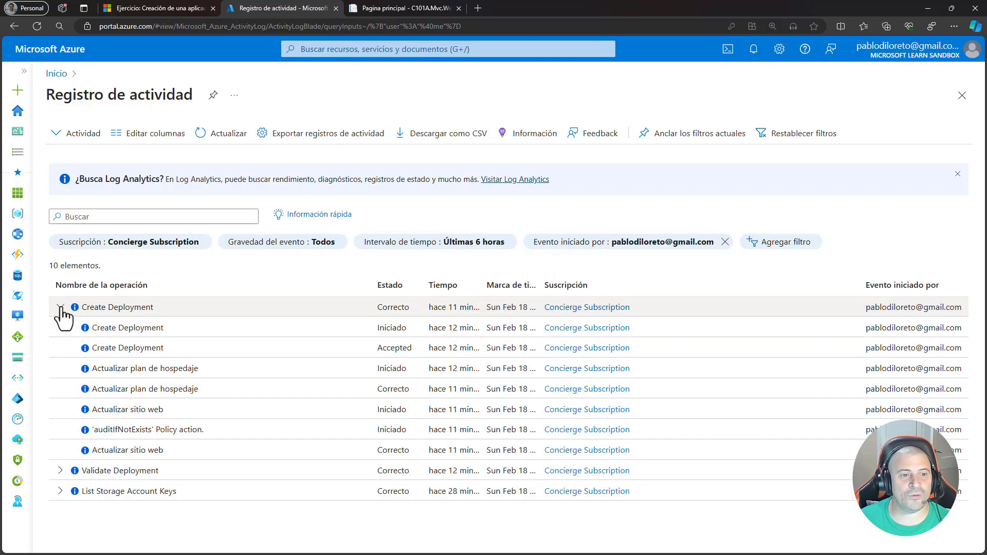
left_click(60, 308)
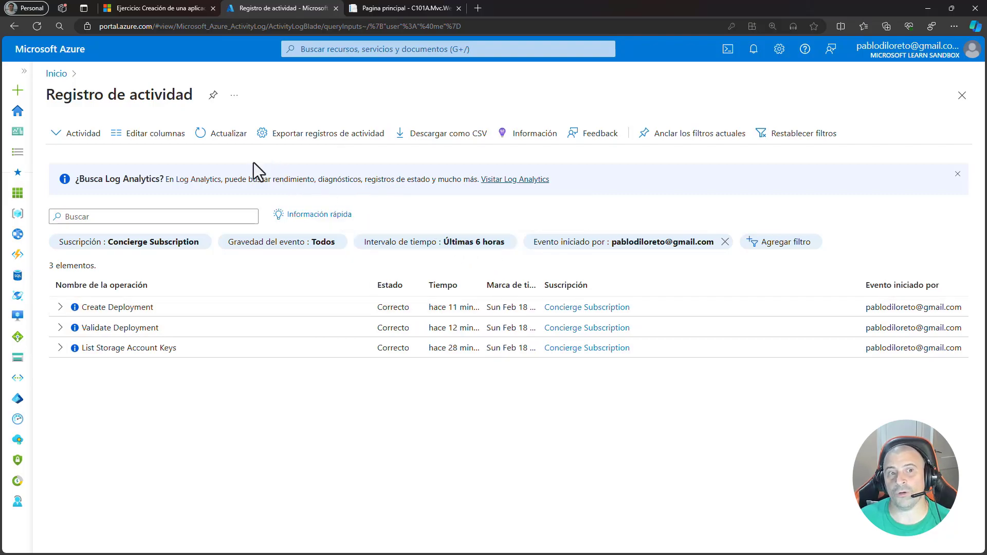
left_click(223, 137)
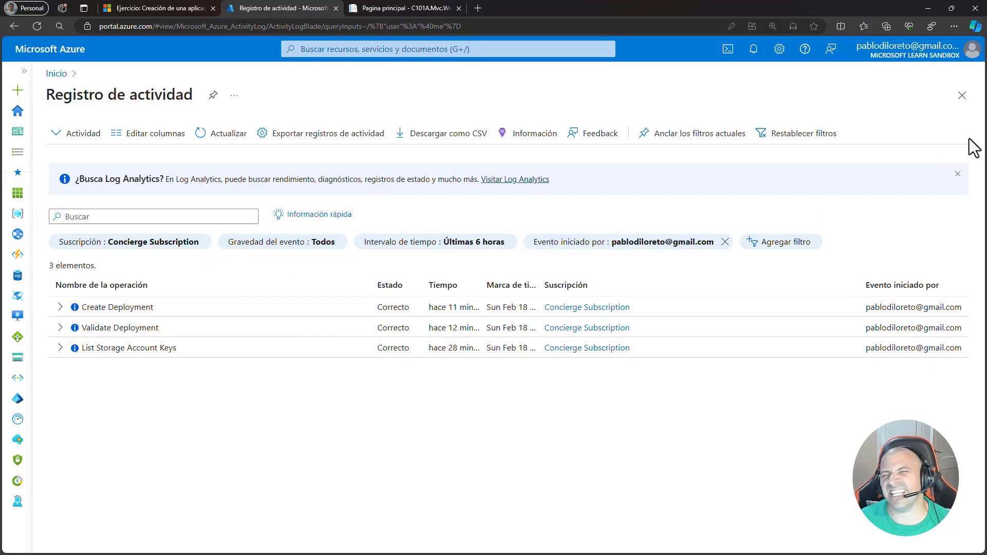
left_click(961, 96)
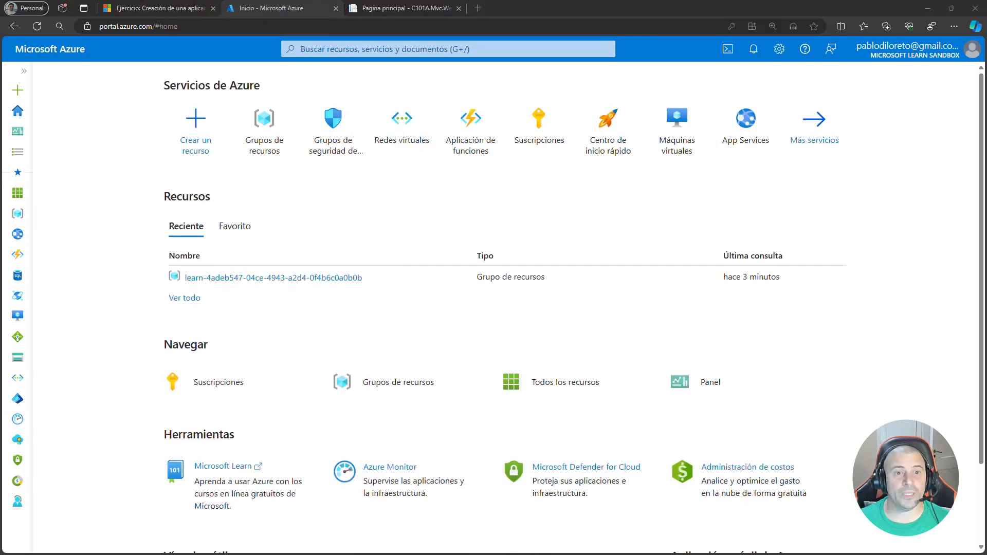